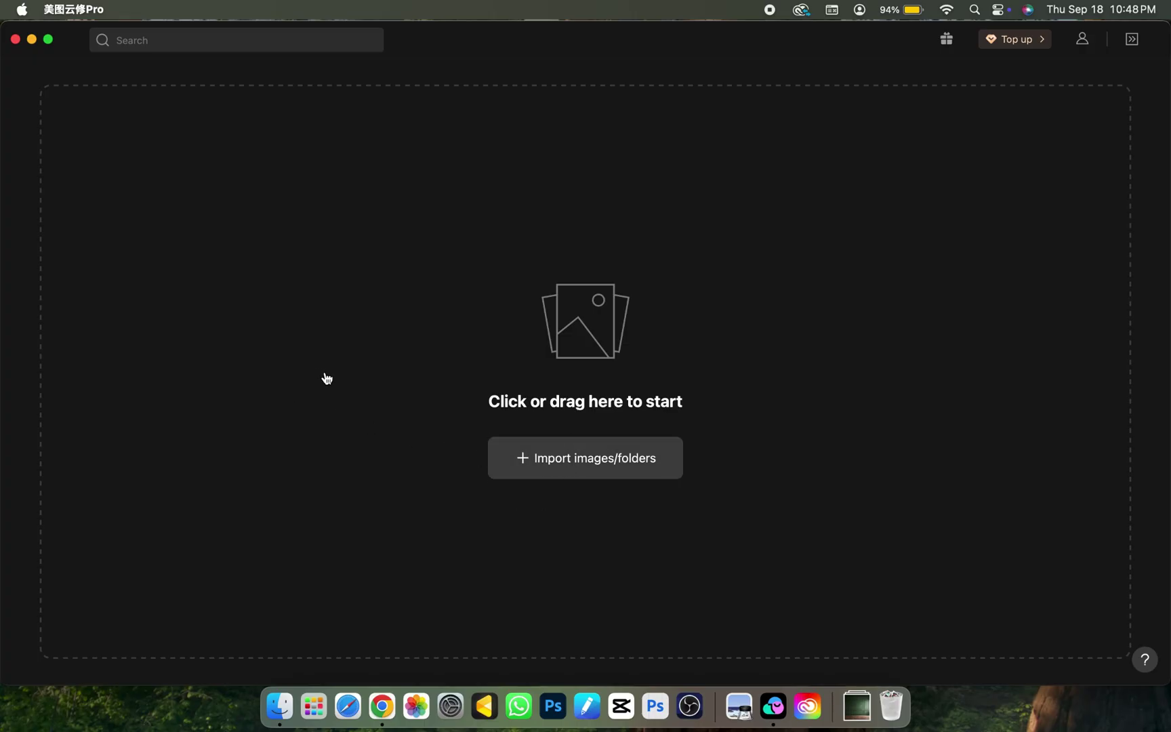
Import the meitu folder of photos from the Desktop into the project
left_click(311, 357)
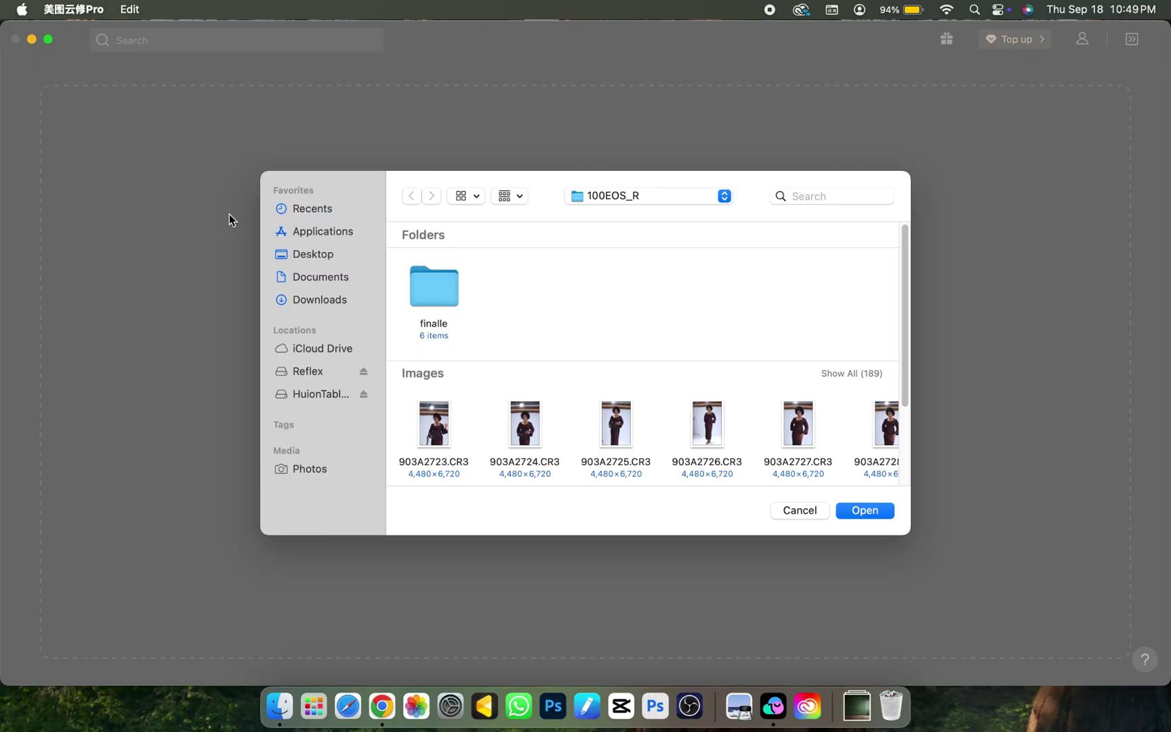
left_click(311, 253)
scroll(581, 323, "right", 3)
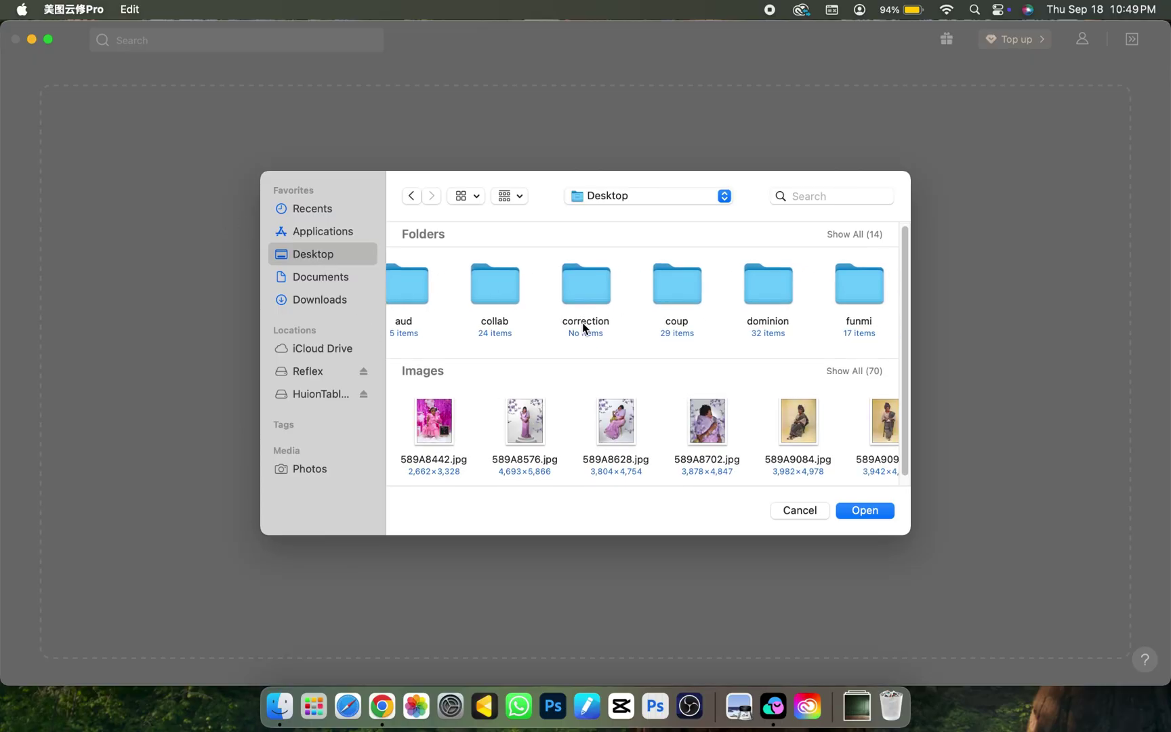
scroll(584, 326, "right", 10)
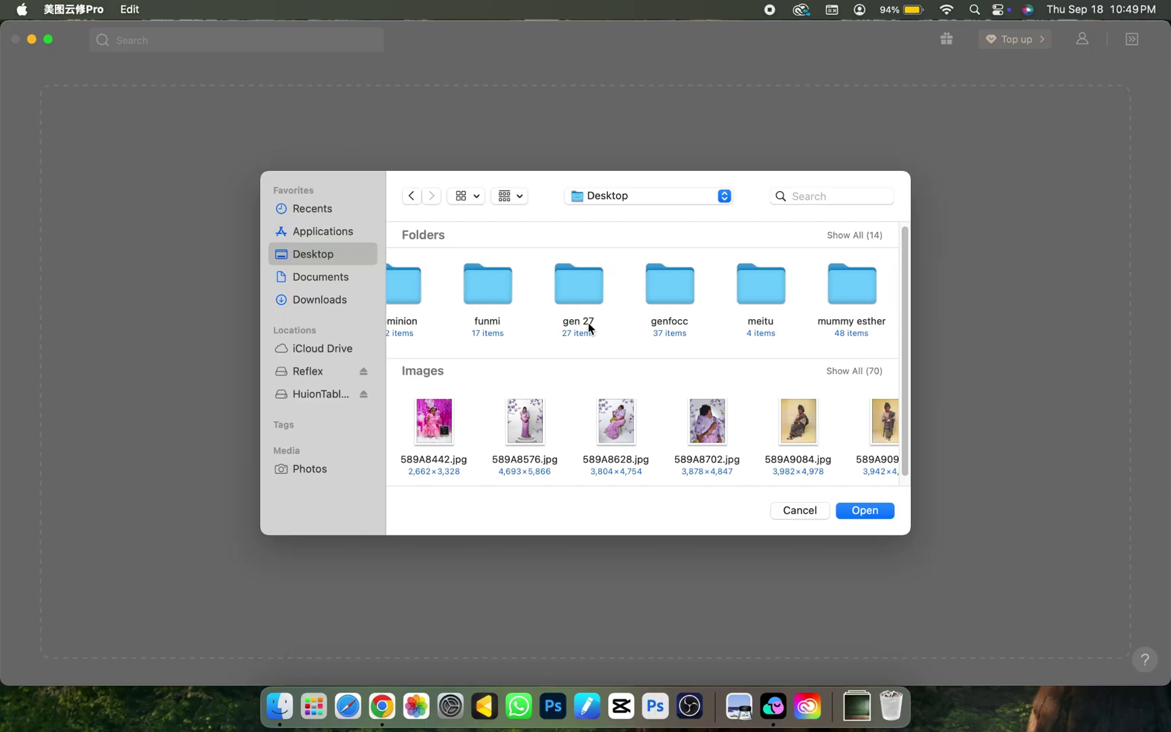
double_click(545, 297)
key("super+bracketleft")
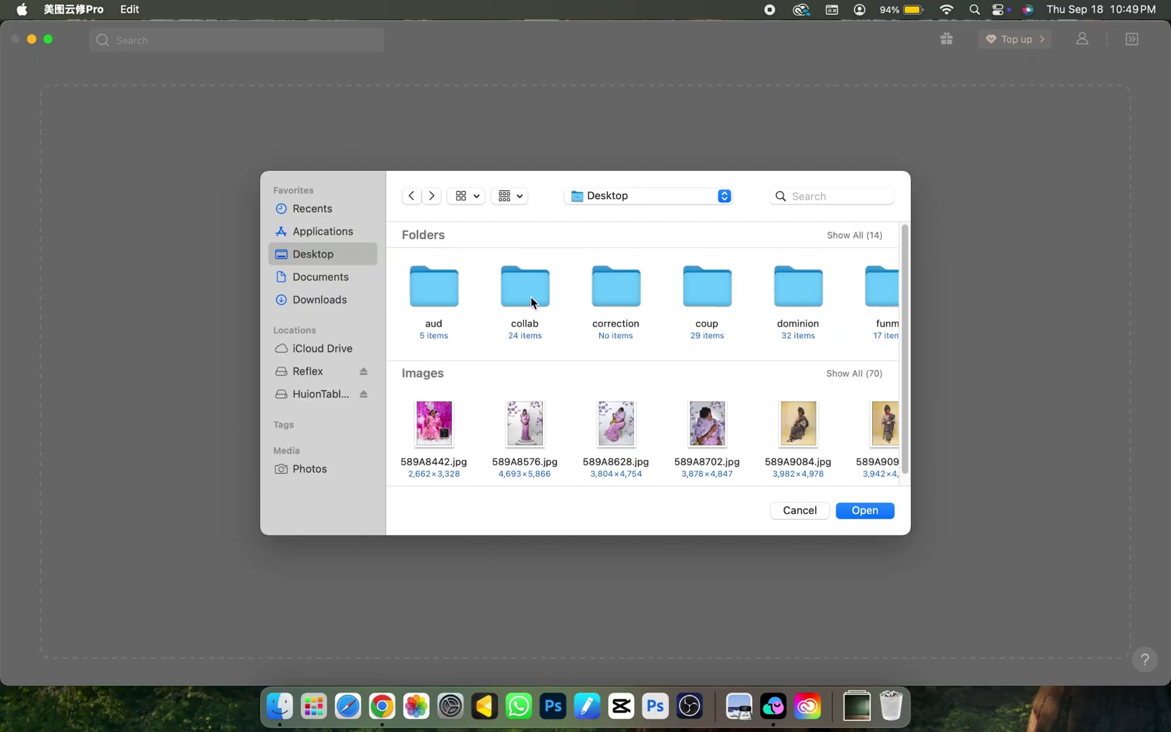
scroll(701, 312, "right", 10)
scroll(698, 310, "right", 2)
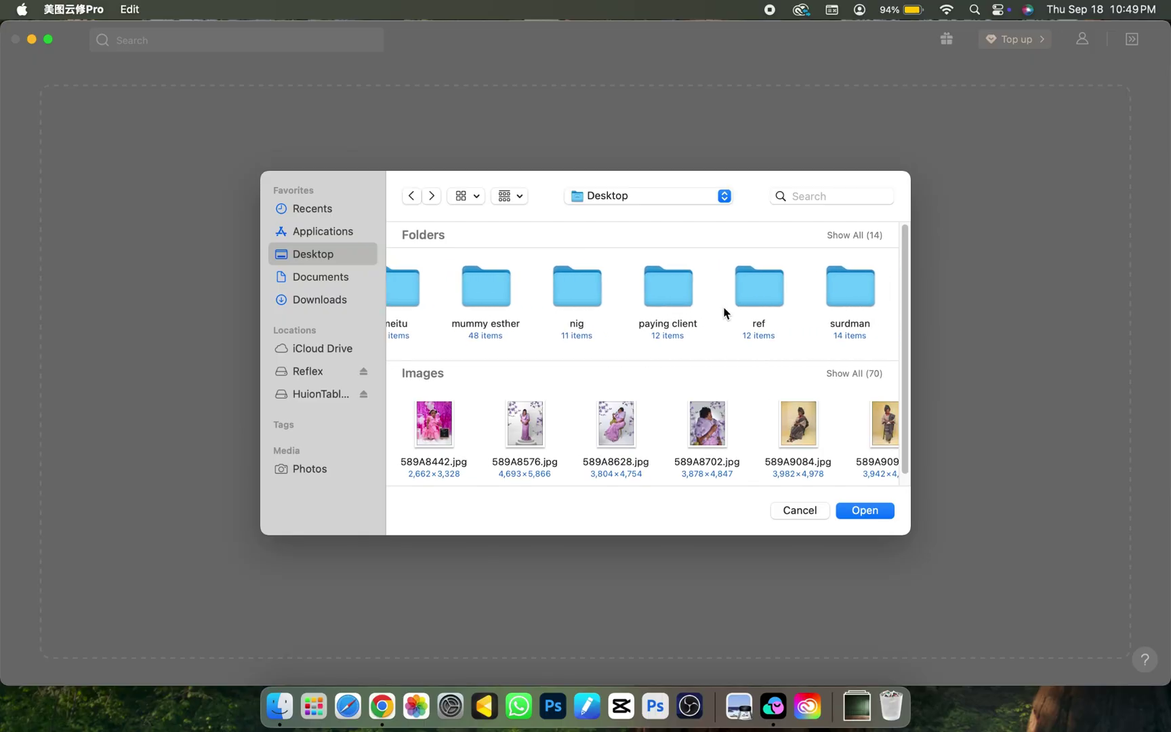
scroll(602, 315, "left", 8)
scroll(599, 313, "right", 2)
left_click(786, 284)
left_click(863, 509)
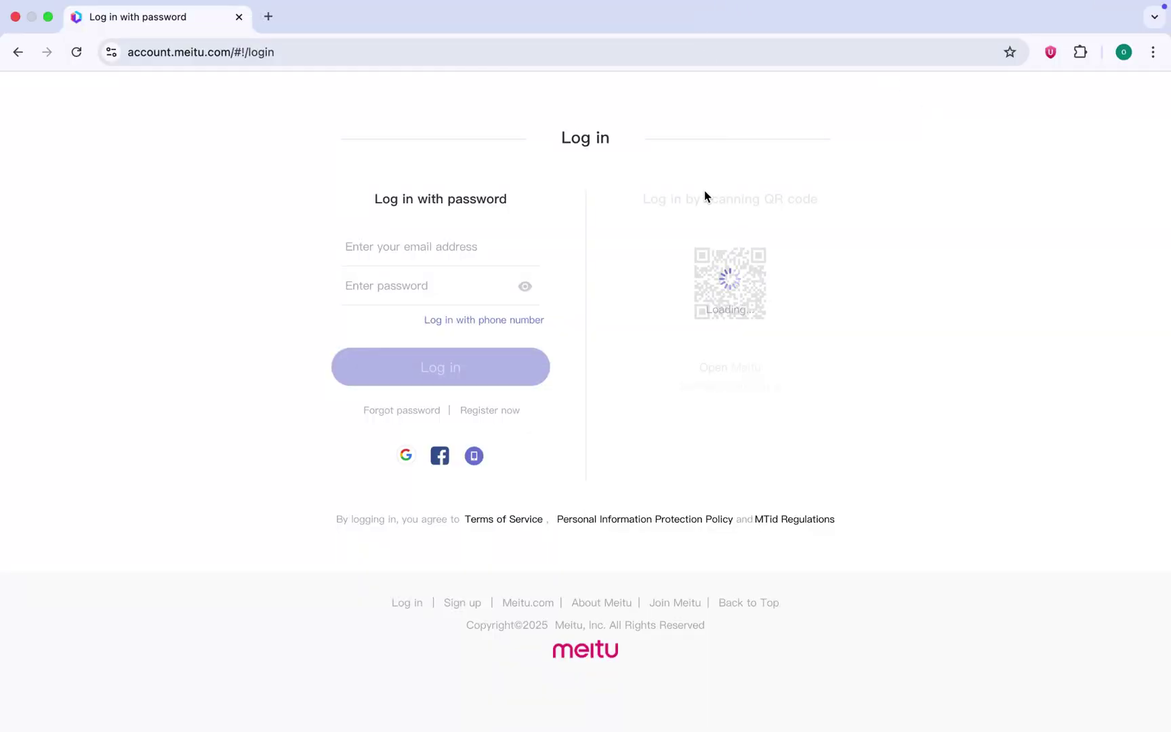
Open the email address field on the Meitu account login page in the browser
left_click(405, 244)
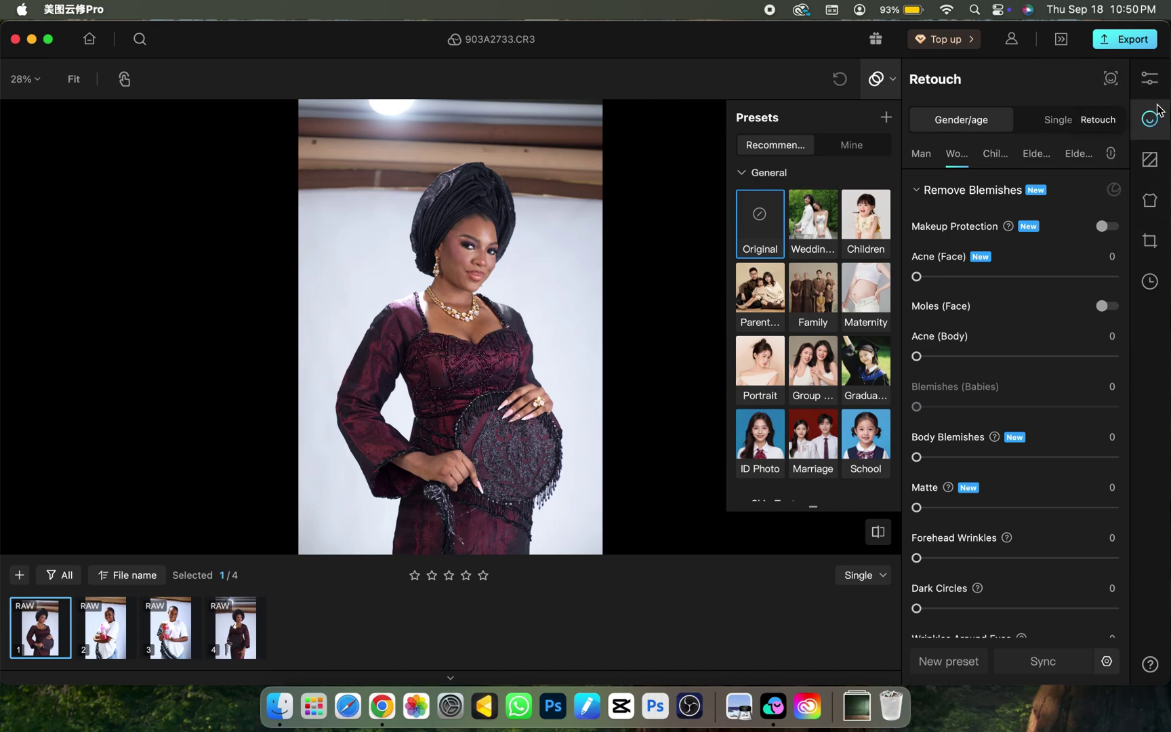
Try the Classic color filters P01, NC, N03, P05, O10 and O01 on photo 903A2733.CR3, then restore None
left_click(1147, 80)
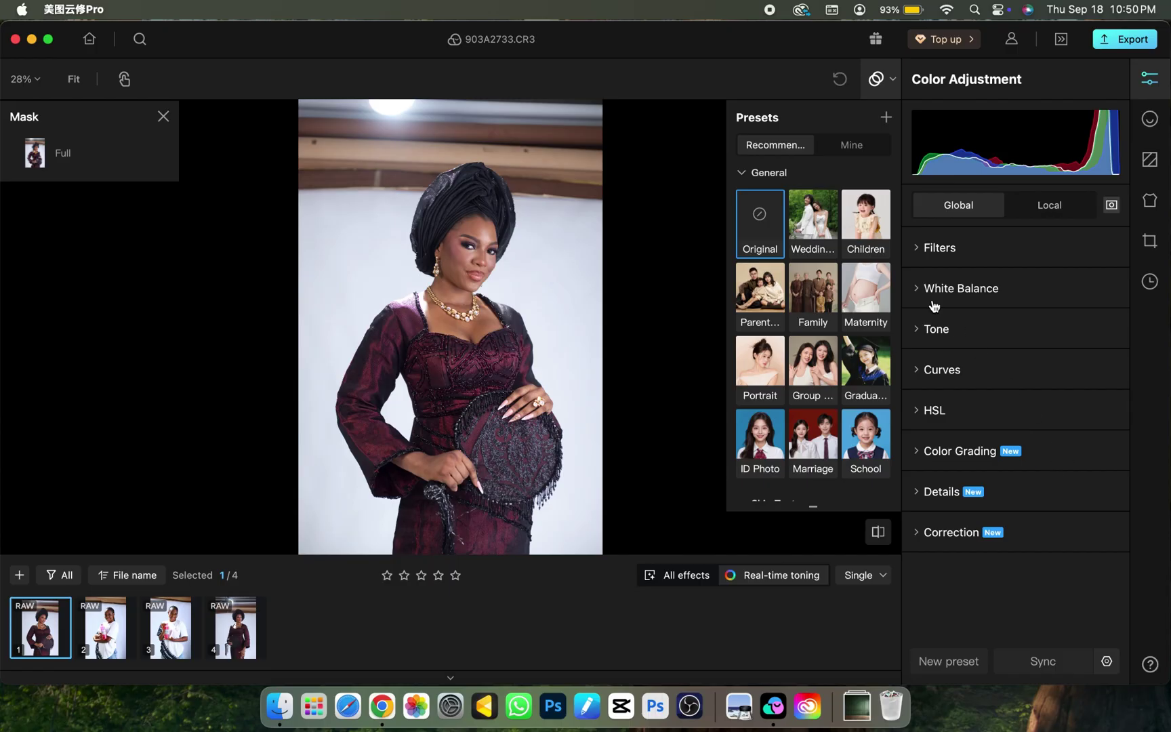
left_click(922, 249)
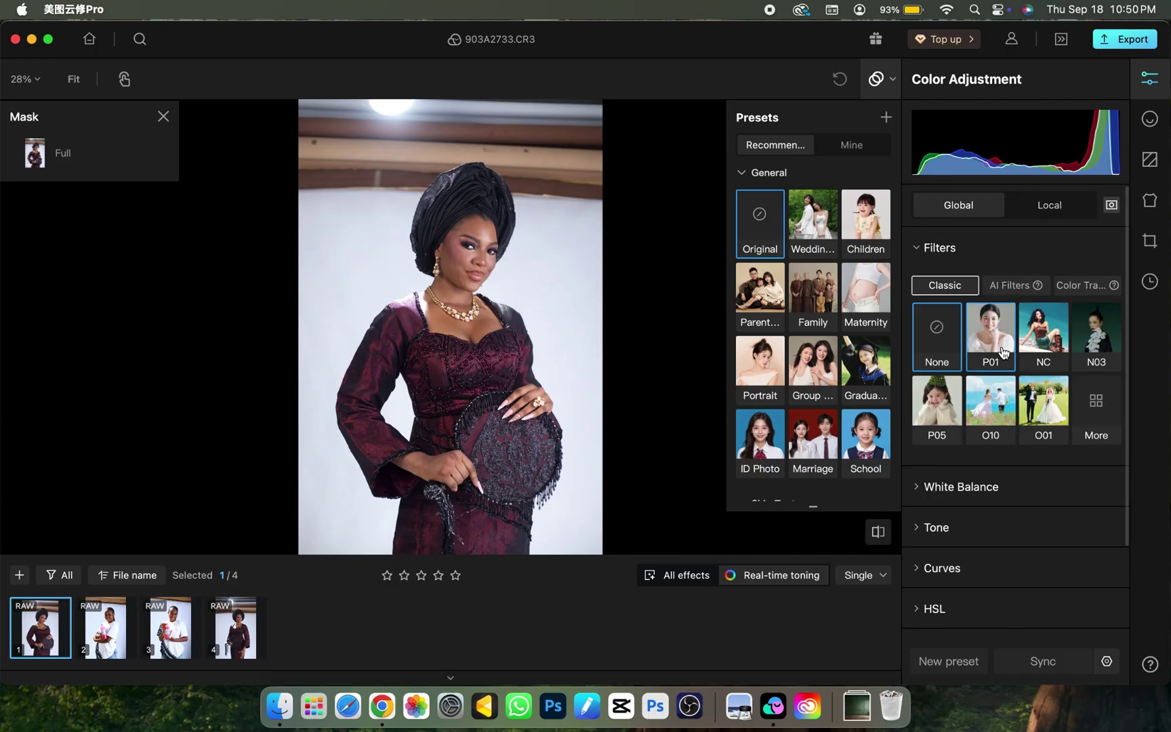
left_click(990, 329)
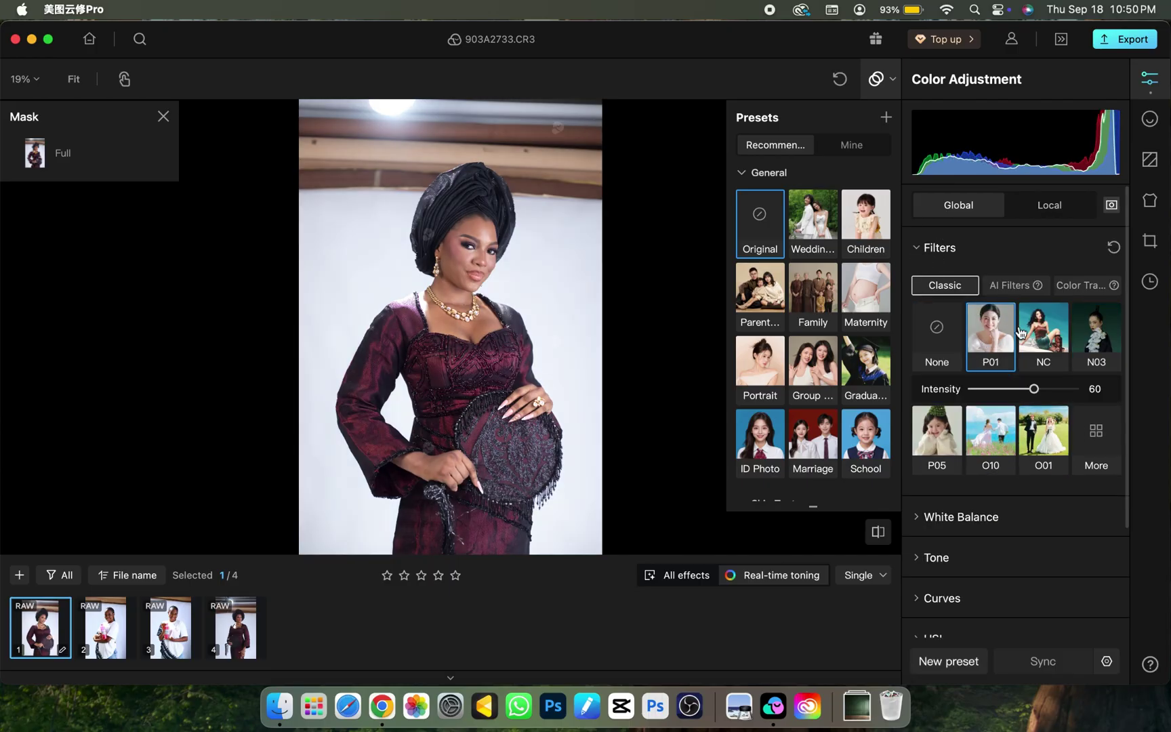
left_click(1043, 330)
left_click(1096, 333)
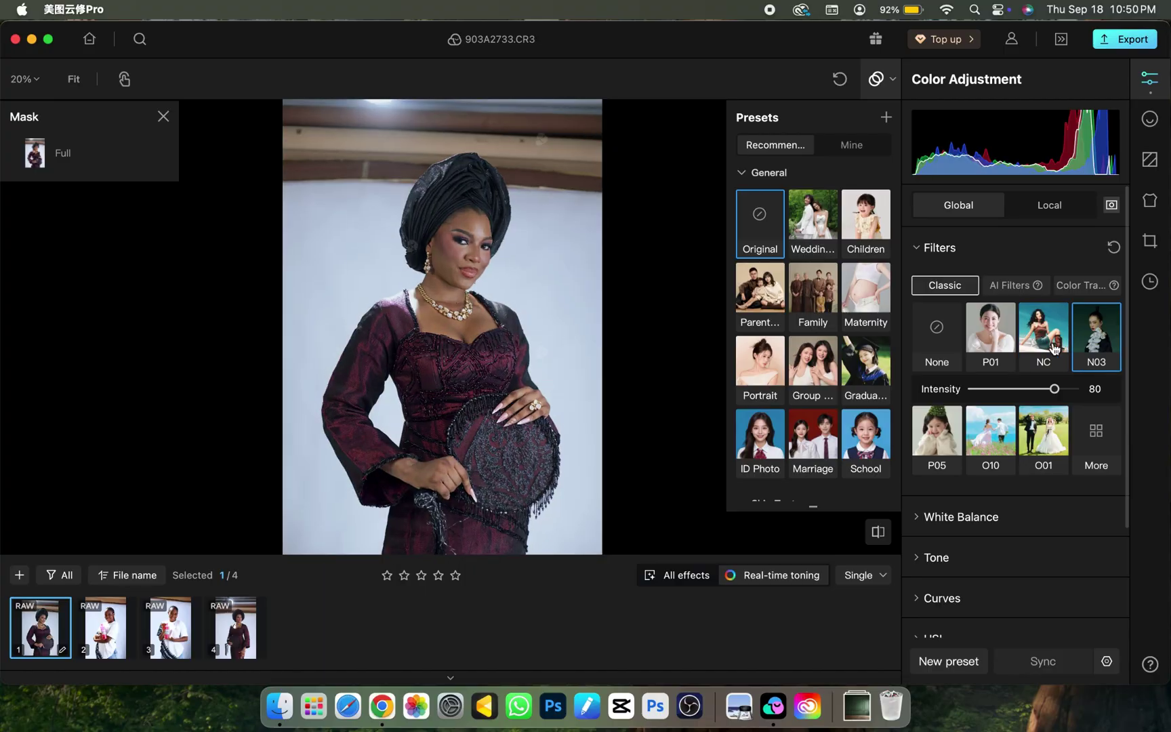
left_click(949, 431)
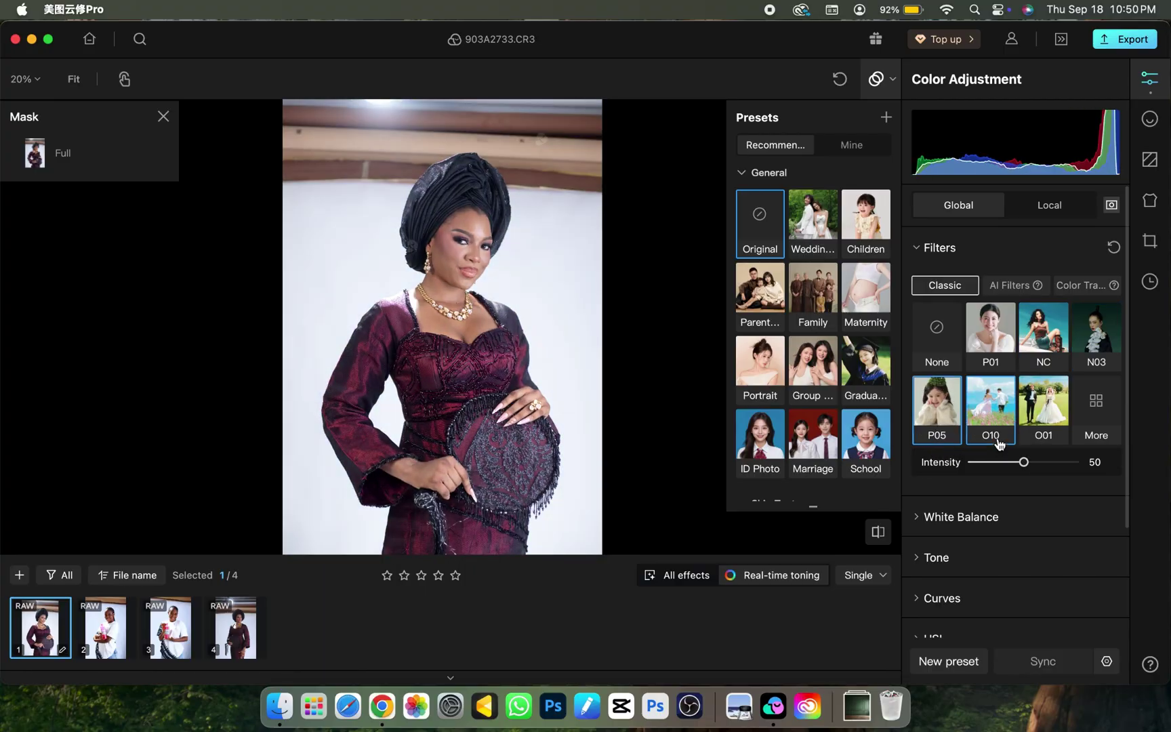
left_click(995, 427)
left_click(1037, 414)
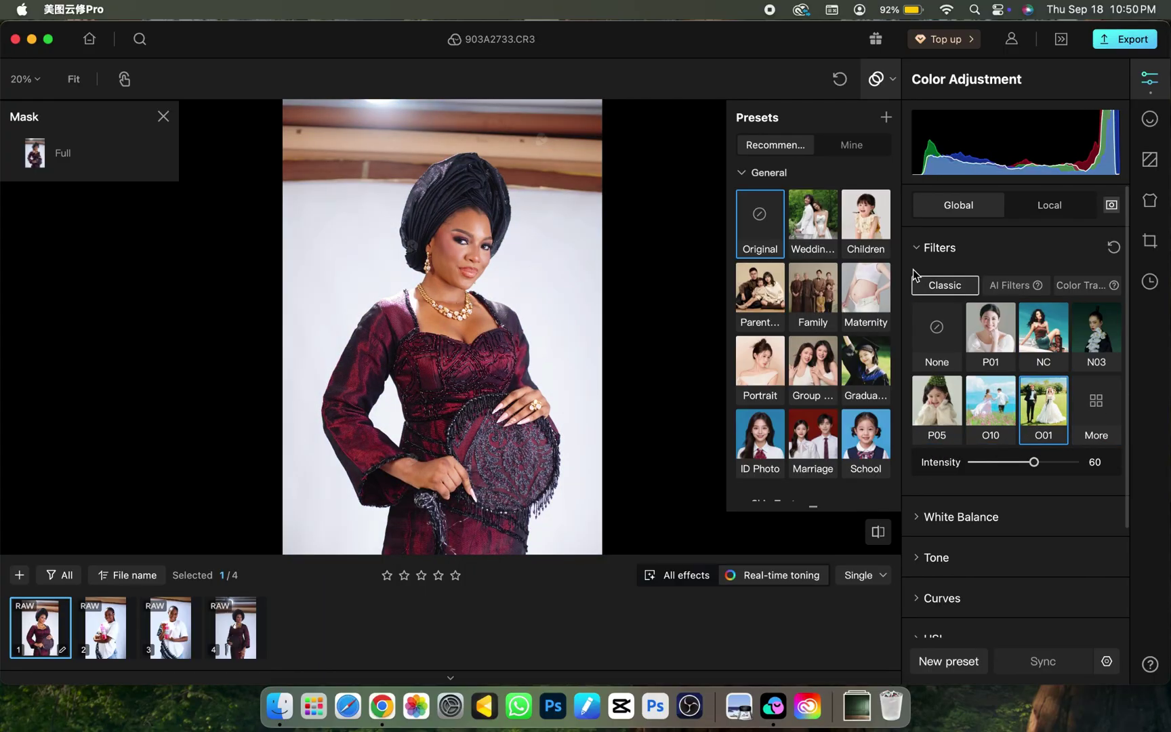
left_click(936, 329)
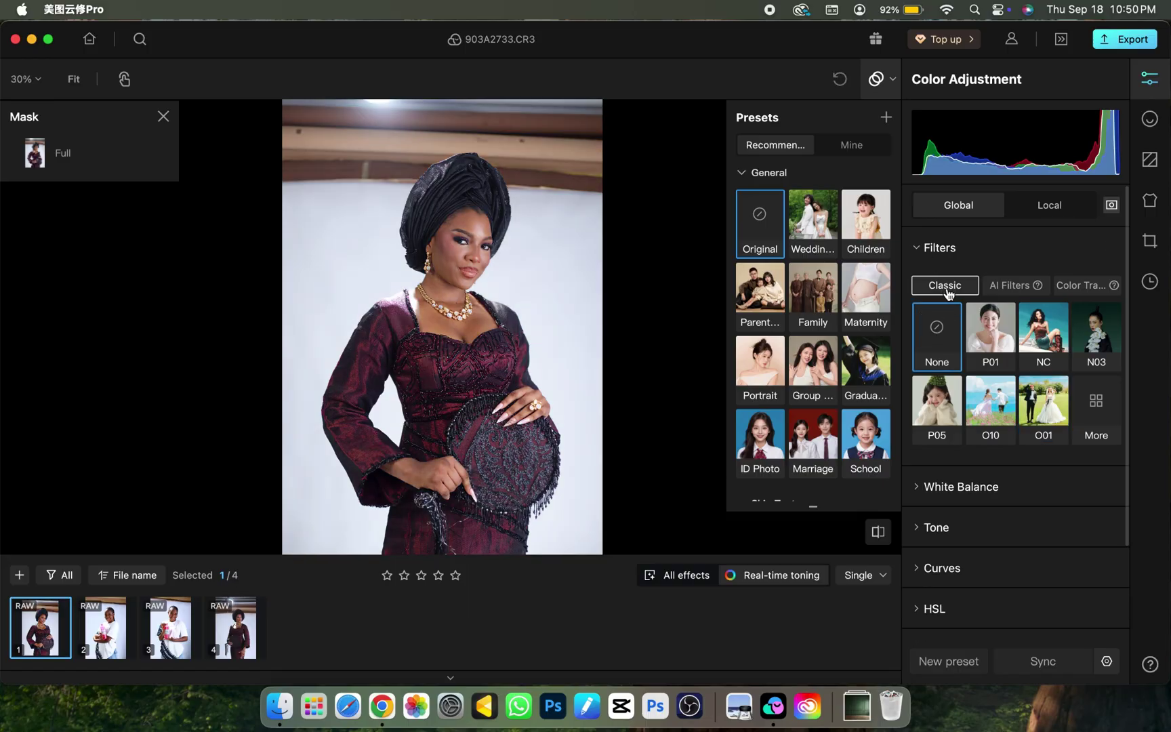
left_click(920, 250)
Set the photo's white balance to Temperature 22 and Tint 15
left_click(922, 291)
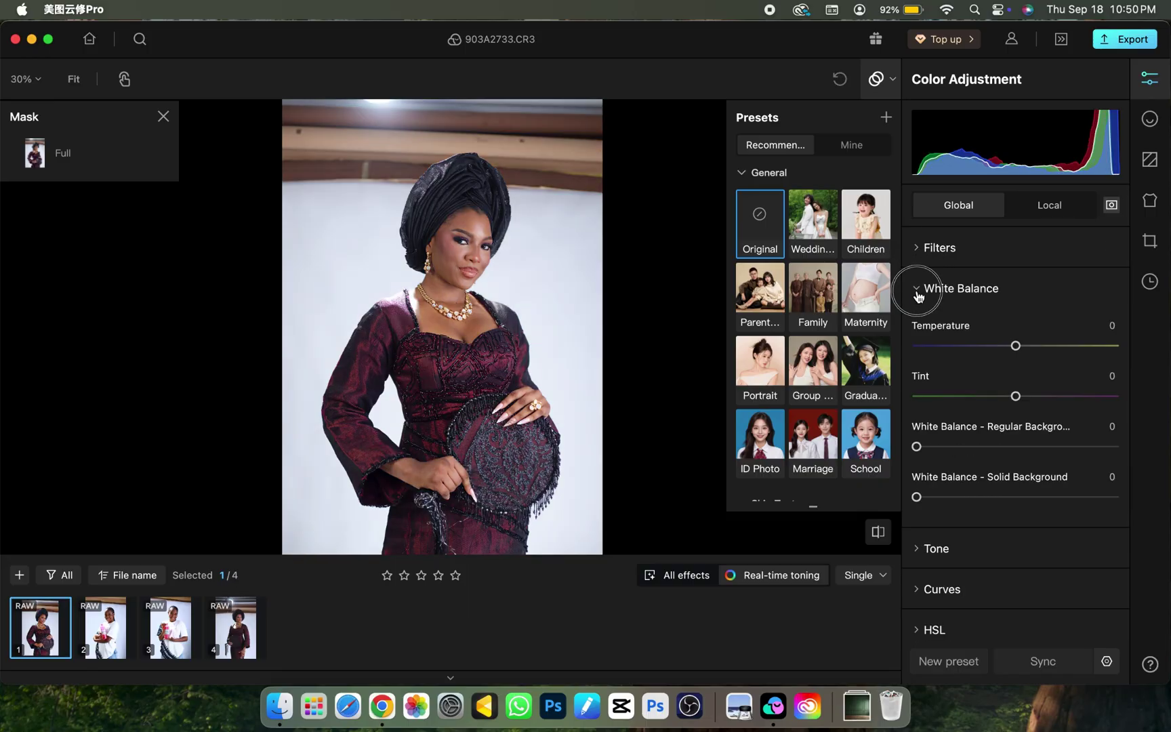
left_click_drag(1015, 345, 1040, 347)
left_click_drag(1015, 396, 1031, 400)
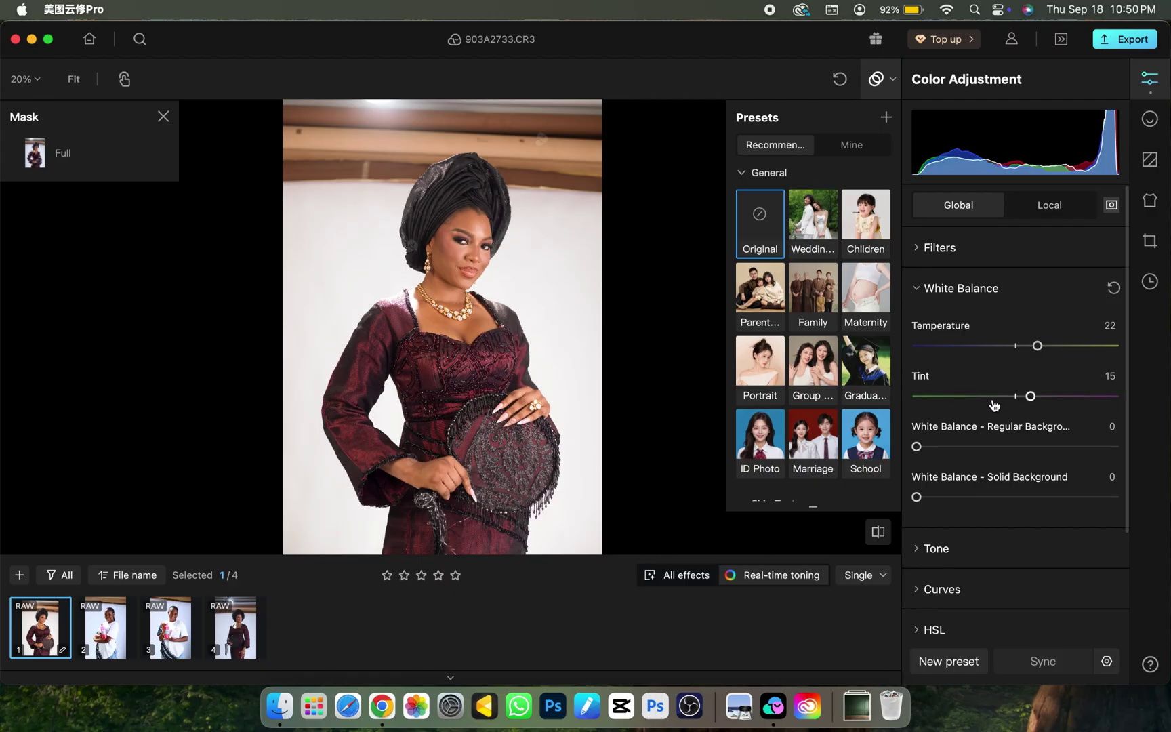
Adjust the photo's tone by setting Exposure to -0.46, raising Contrast slightly and lowering Highlights
scroll(996, 413, "down", 5)
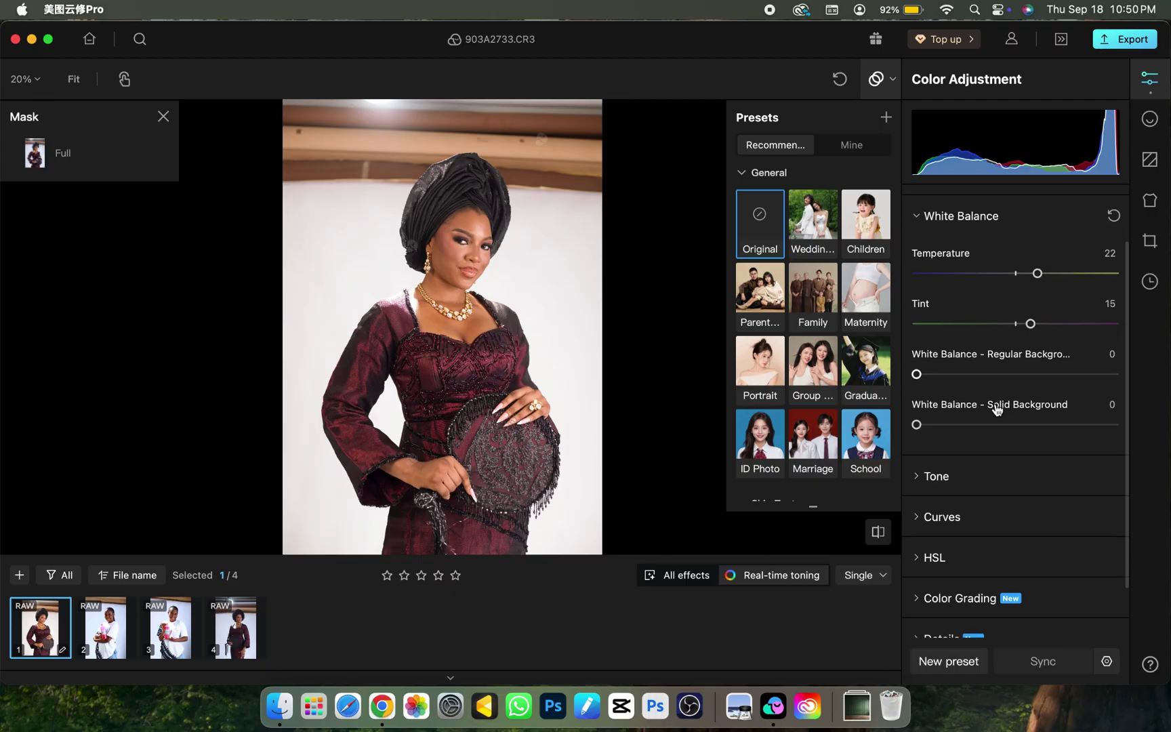
scroll(991, 405, "down", 3)
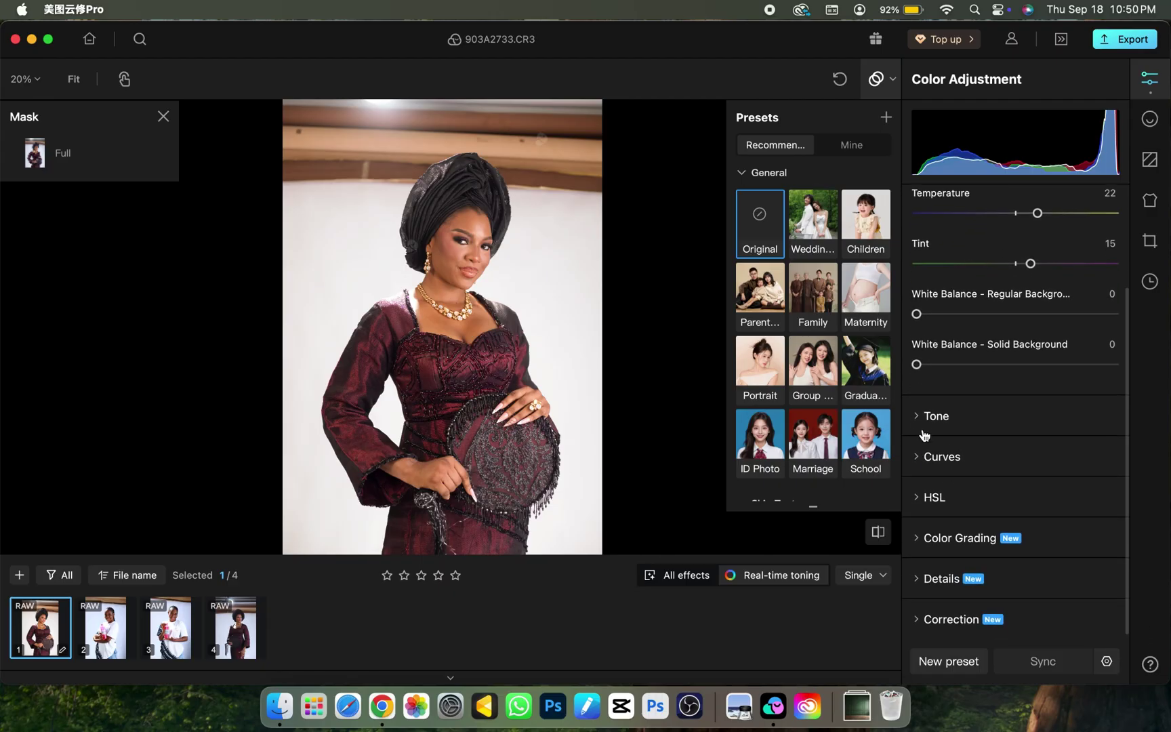
left_click(917, 415)
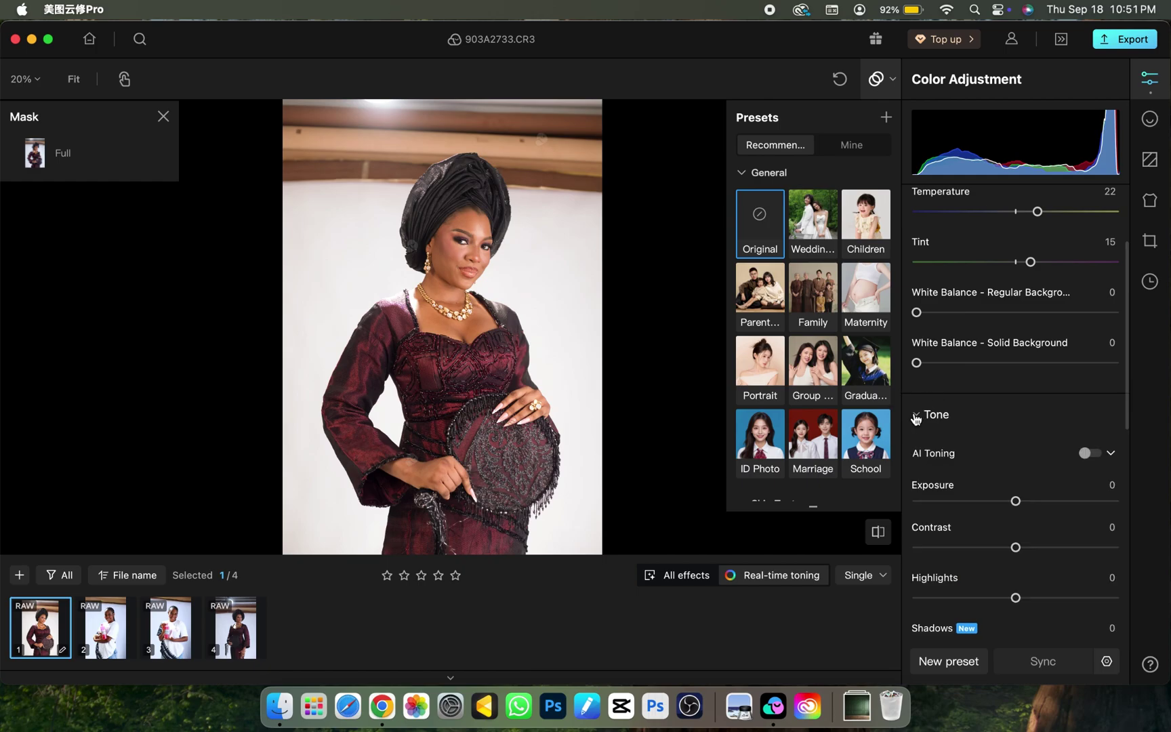
left_click(1025, 505)
mouse_move(1025, 504)
left_mouse_down()
mouse_move(1037, 494)
mouse_move(1007, 503)
left_mouse_up()
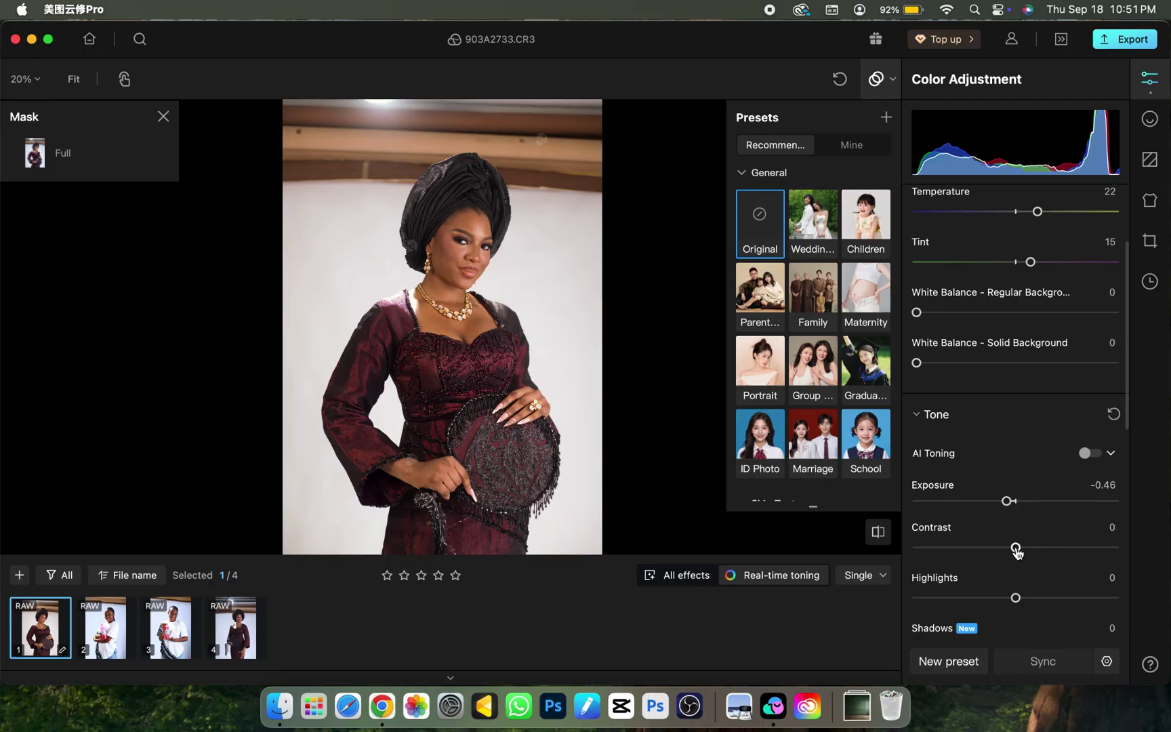
left_click_drag(1016, 549, 1030, 547)
left_click_drag(1016, 598, 974, 598)
left_click(1091, 414)
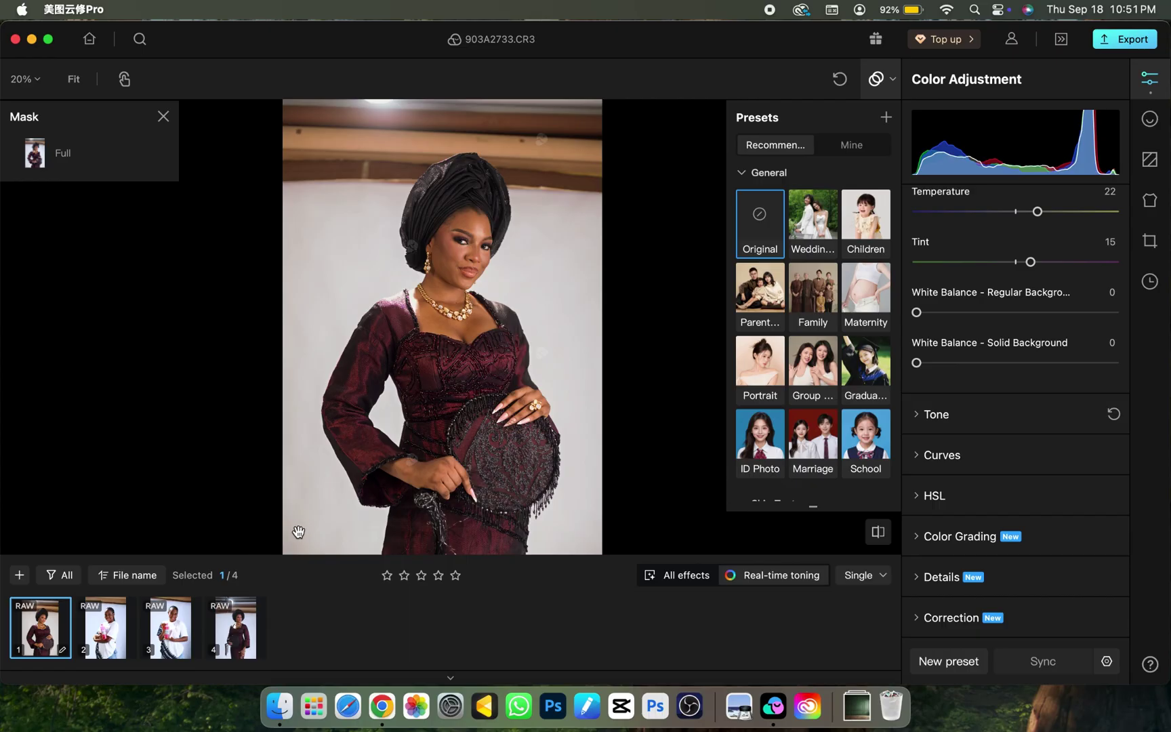
Look through the HSL hue settings from Red to Magenta and review the white balance settings
left_click(919, 497)
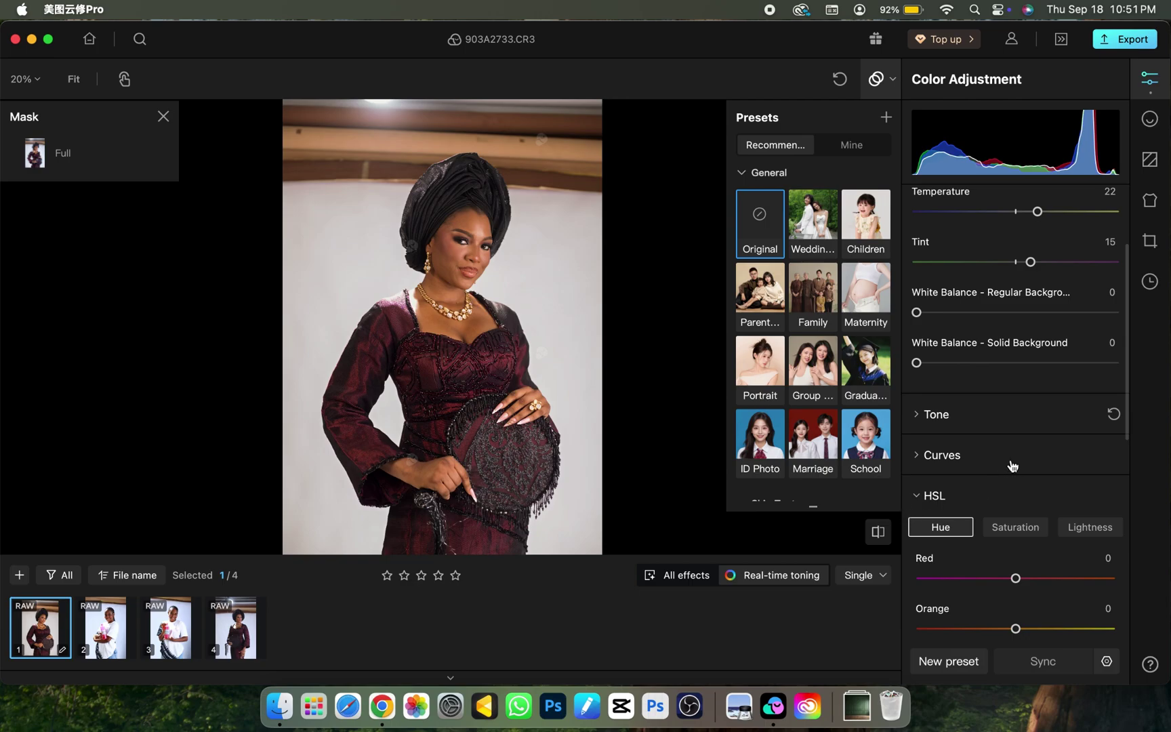
scroll(989, 543, "down", 3)
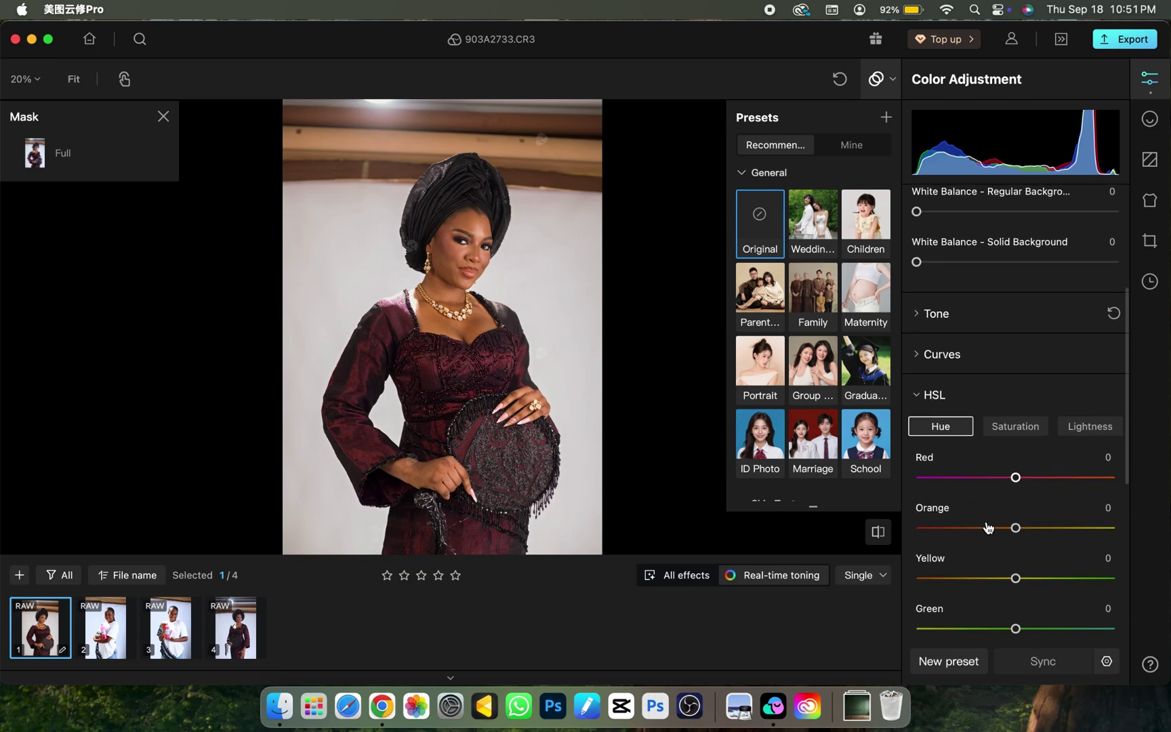
scroll(988, 528, "down", 3)
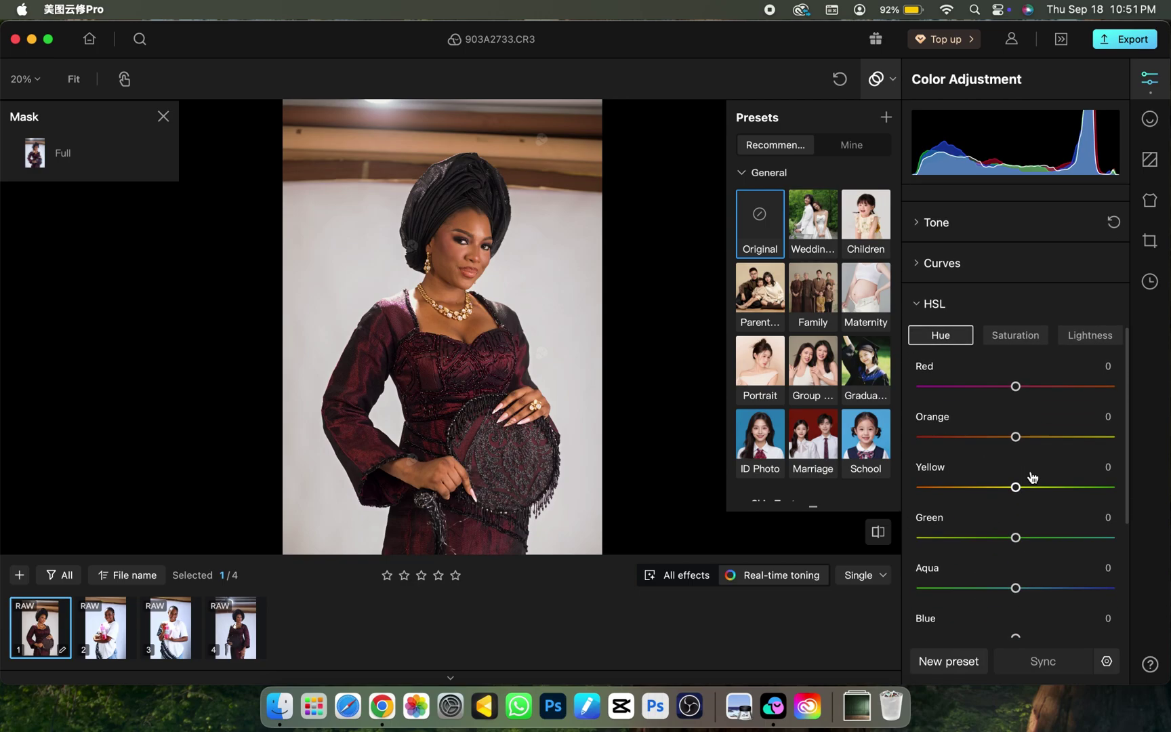
scroll(1031, 476, "down", 6)
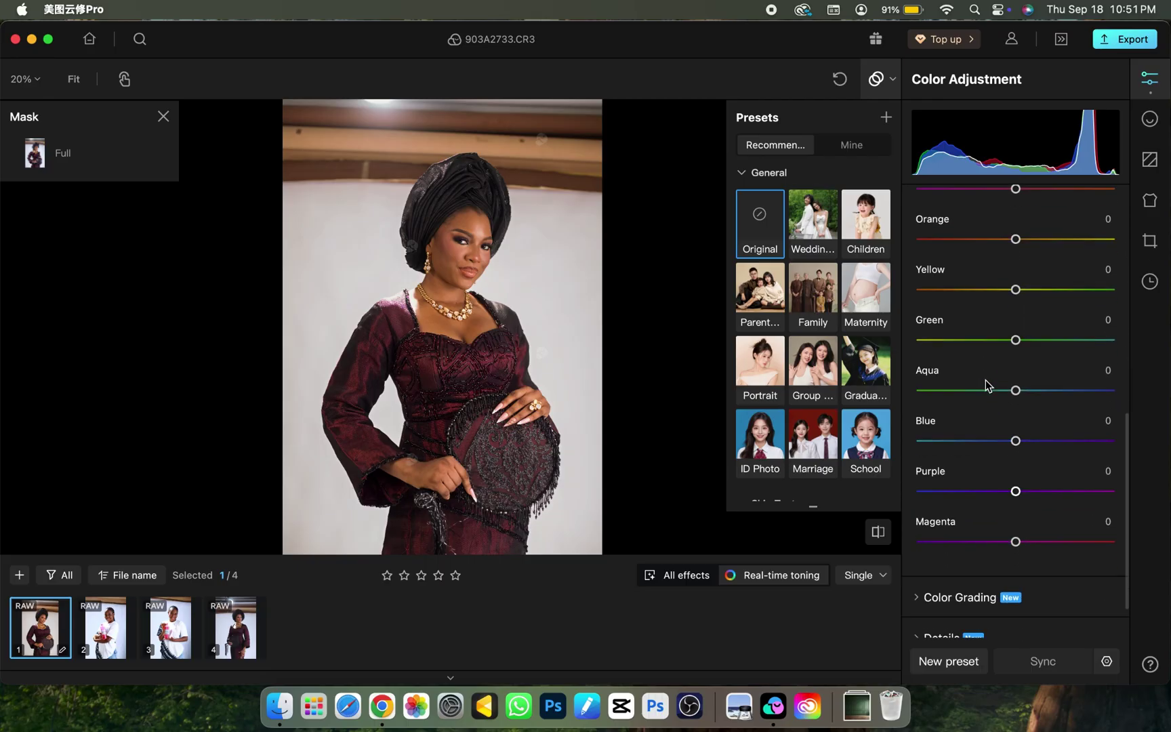
scroll(979, 379, "up", 7)
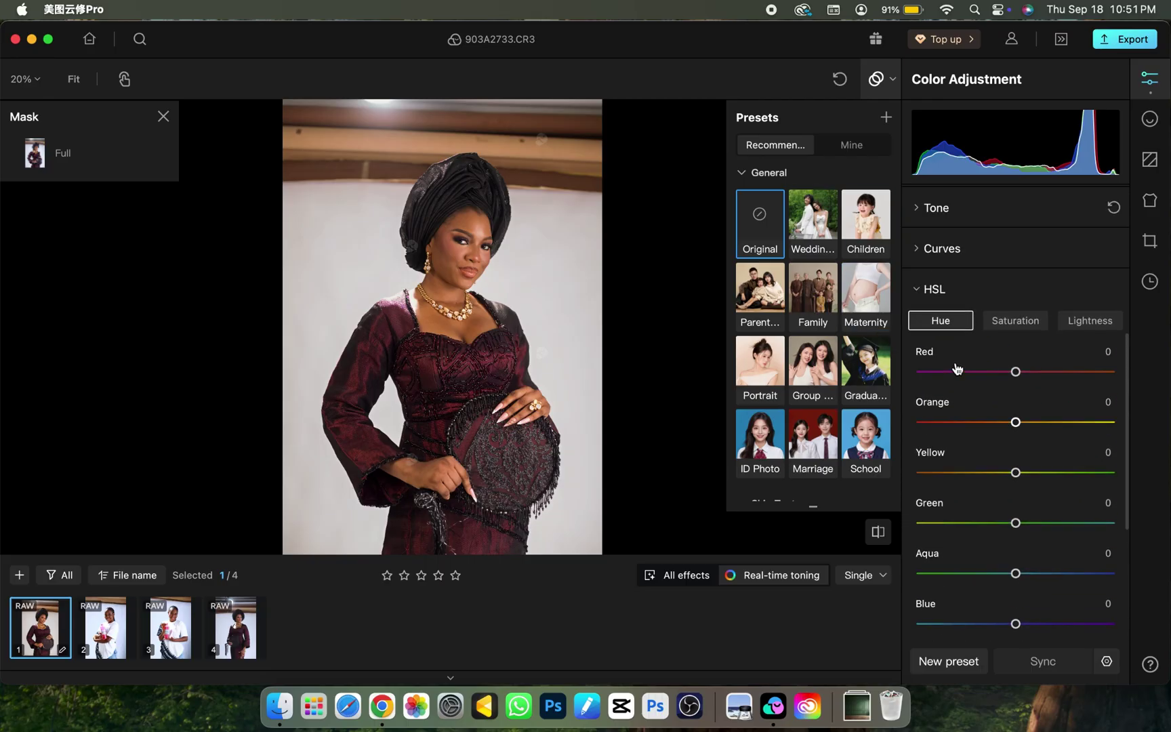
scroll(993, 465, "up", 9)
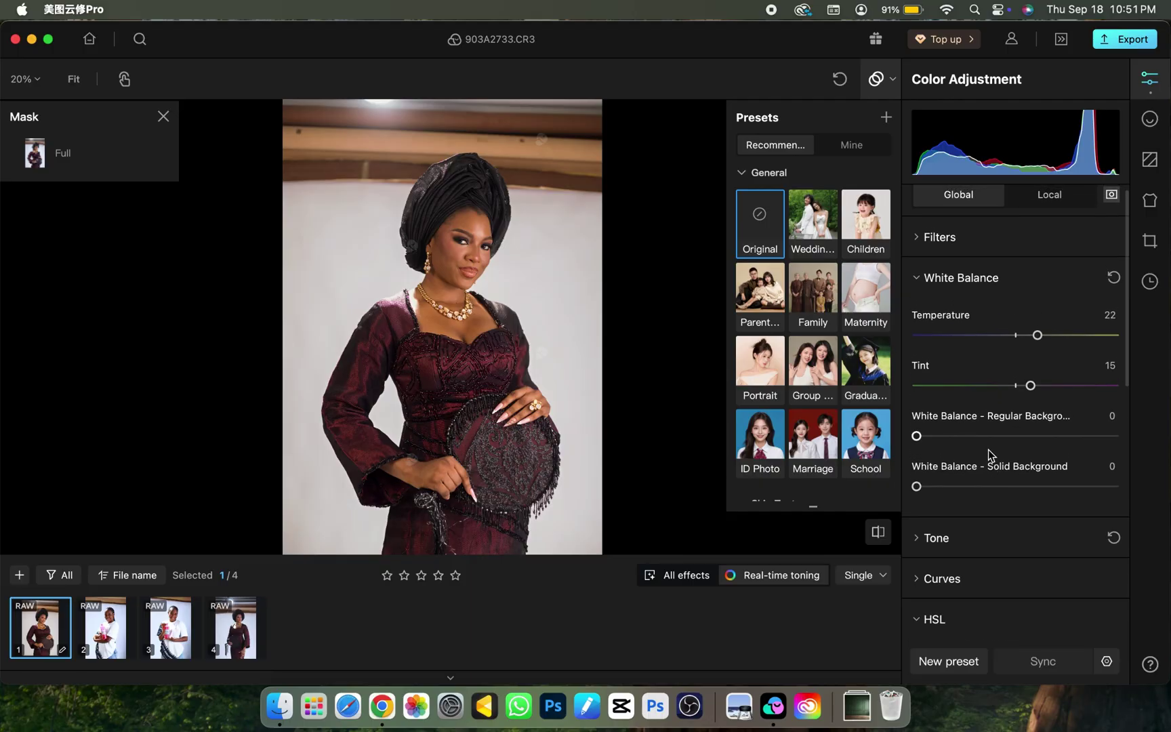
Open the Retouch tools and look over photos 903A3092.CR3 and 903A3095.CR3 of the woman holding the pink bottle
left_click(1150, 120)
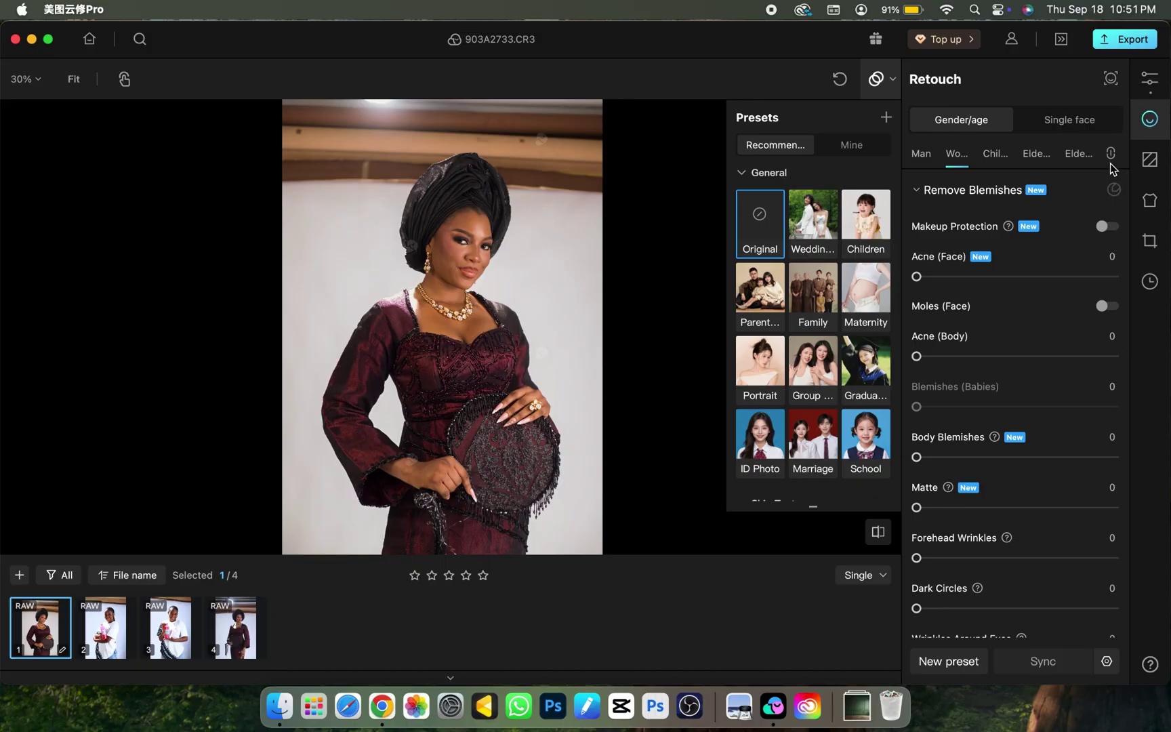
left_click(107, 627)
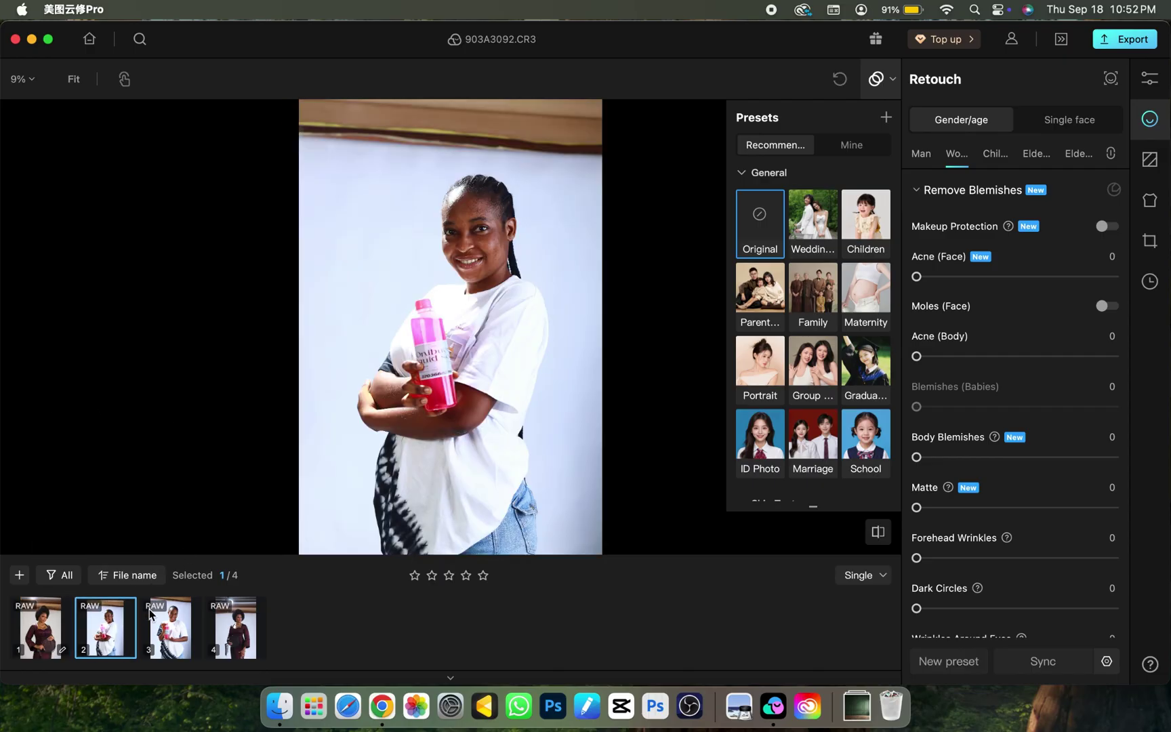
left_click(184, 644)
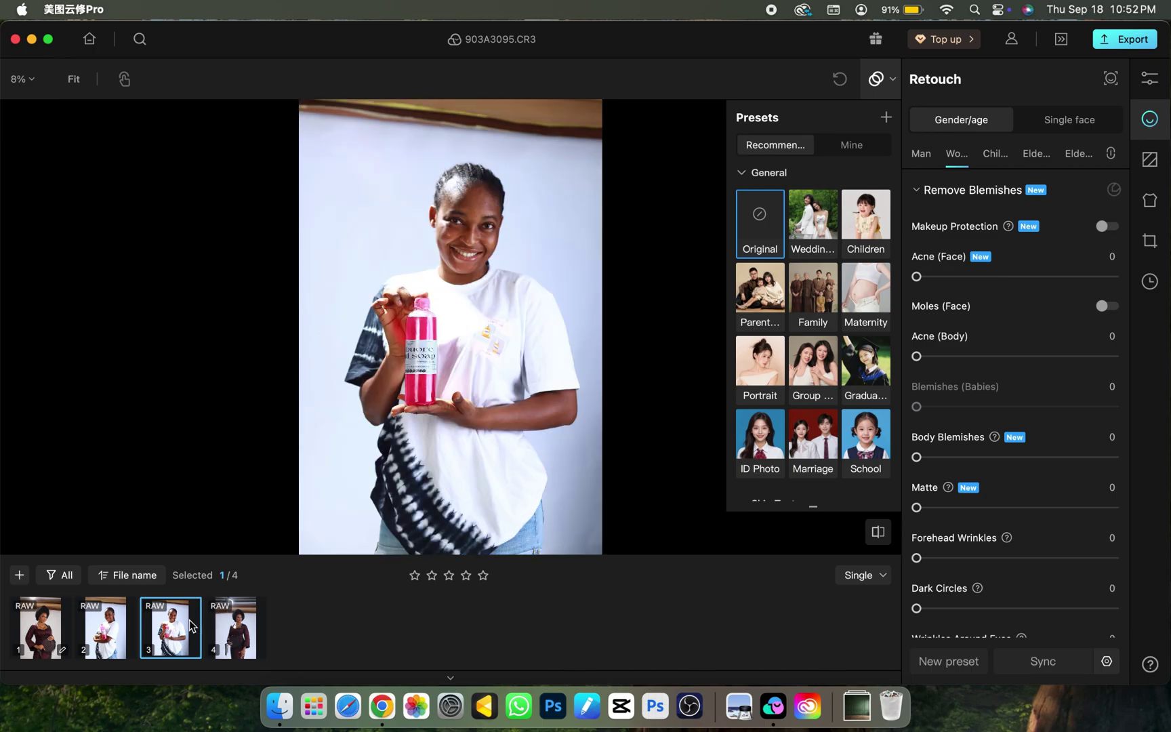
scroll(443, 282, "up", 3)
left_click(115, 640)
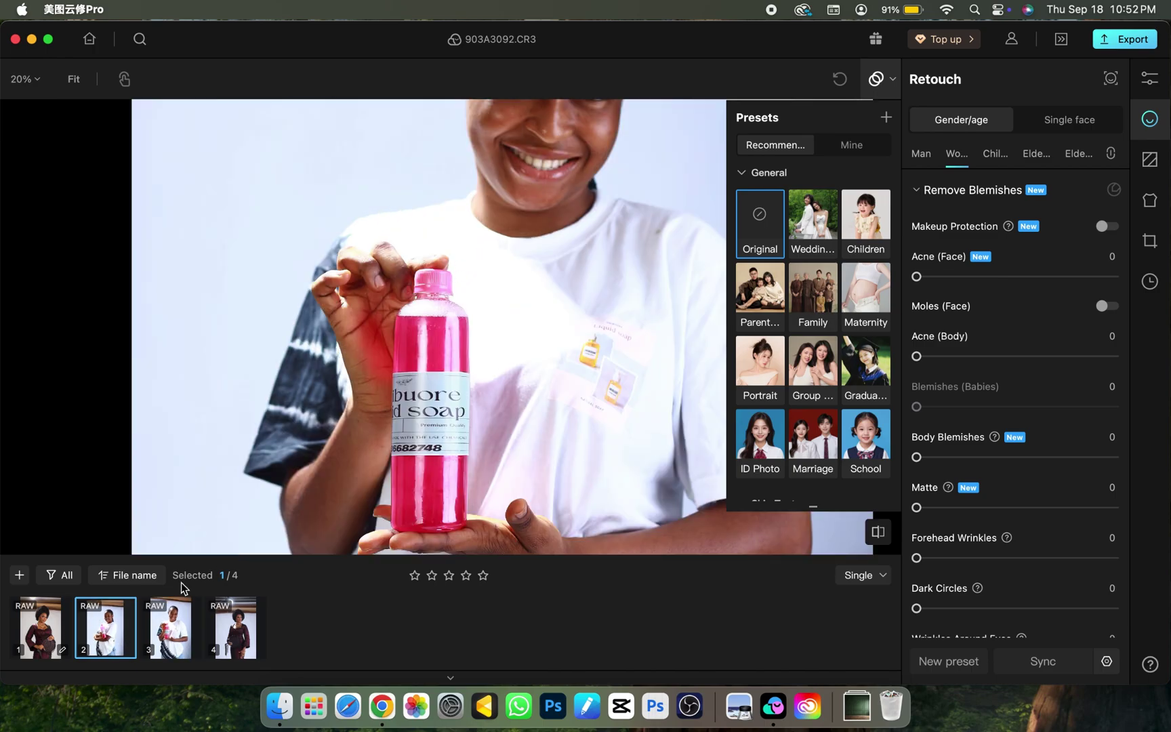
left_click_drag(527, 268, 552, 437)
left_click_drag(549, 347, 533, 427)
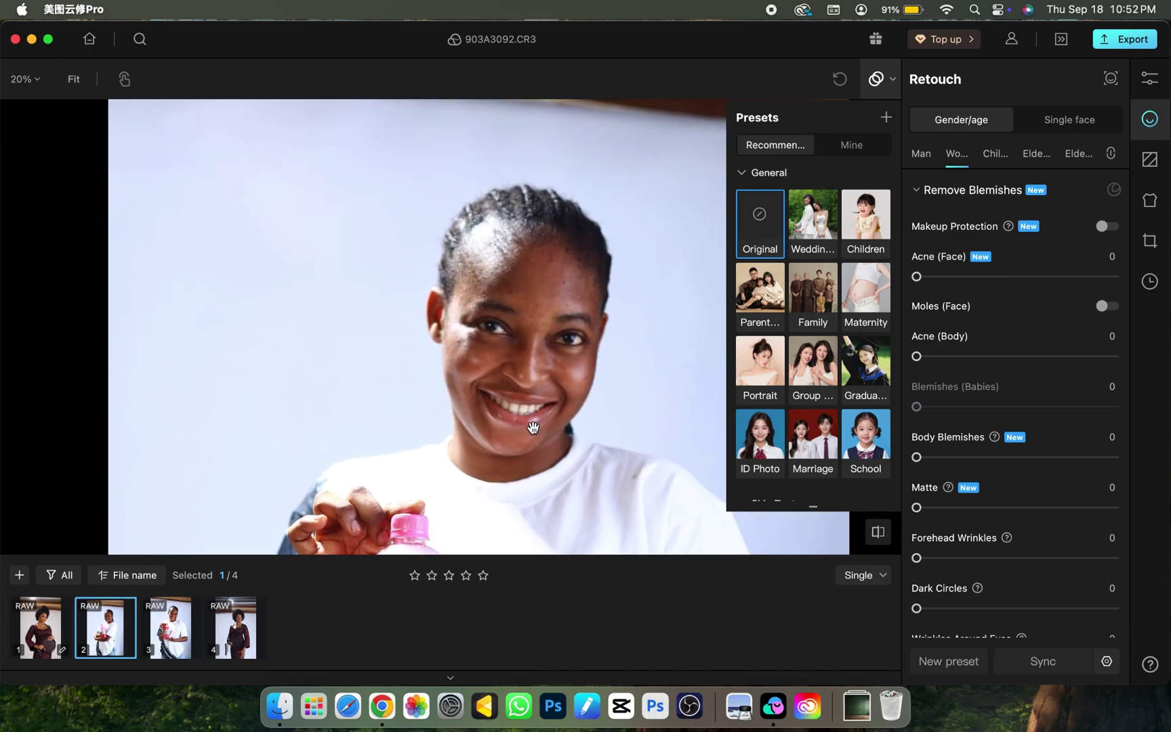
Select photo 903A3092.CR3 and inspect the woman's facial skin at close range
left_click(117, 654)
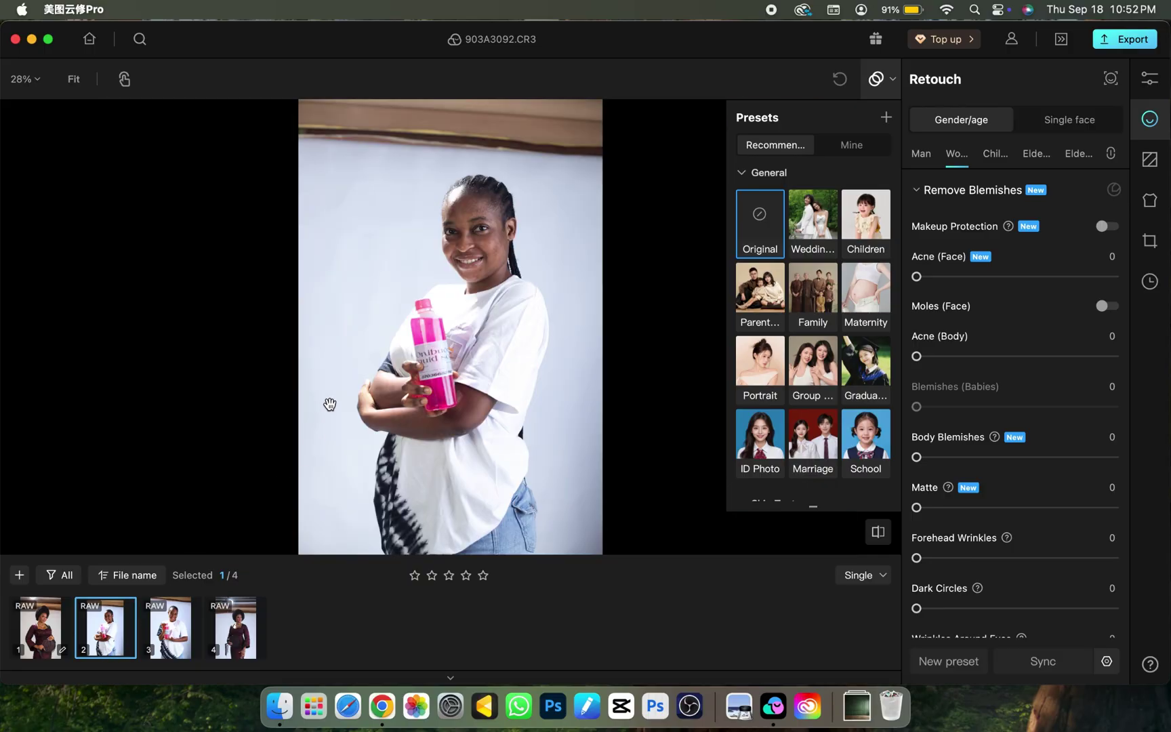
scroll(454, 278, "up", 2)
scroll(454, 277, "up", 3)
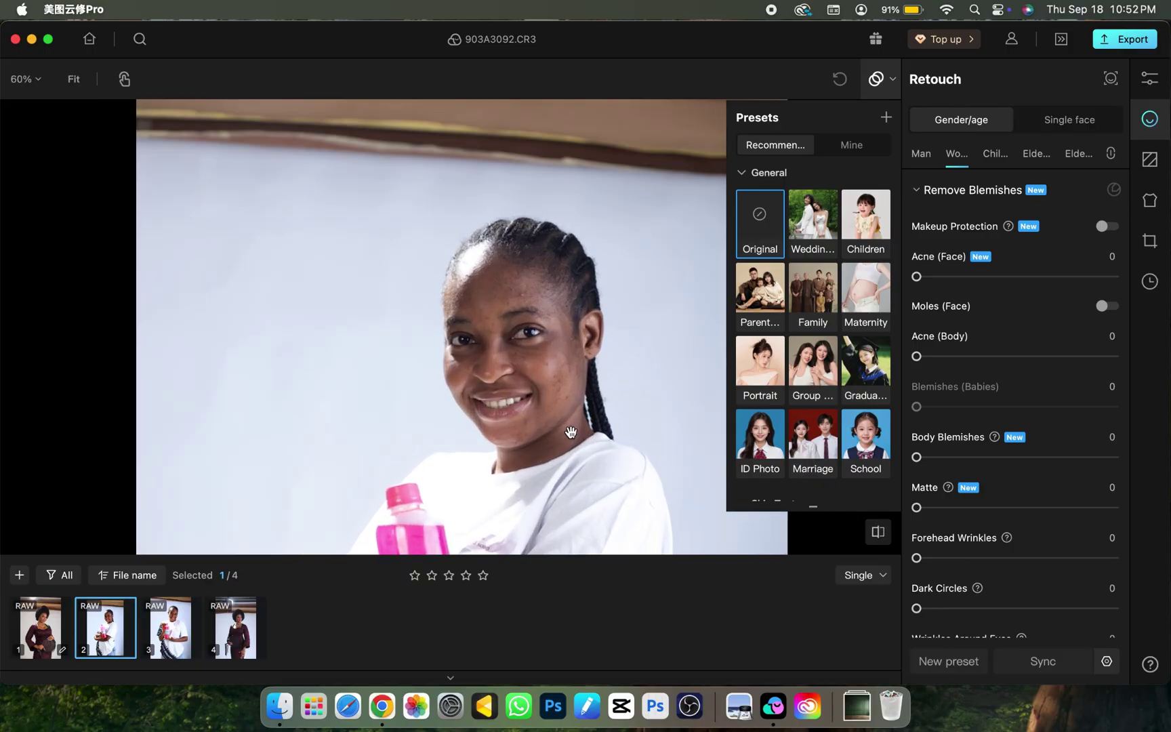
scroll(461, 336, "down", 1)
scroll(519, 311, "up", 2)
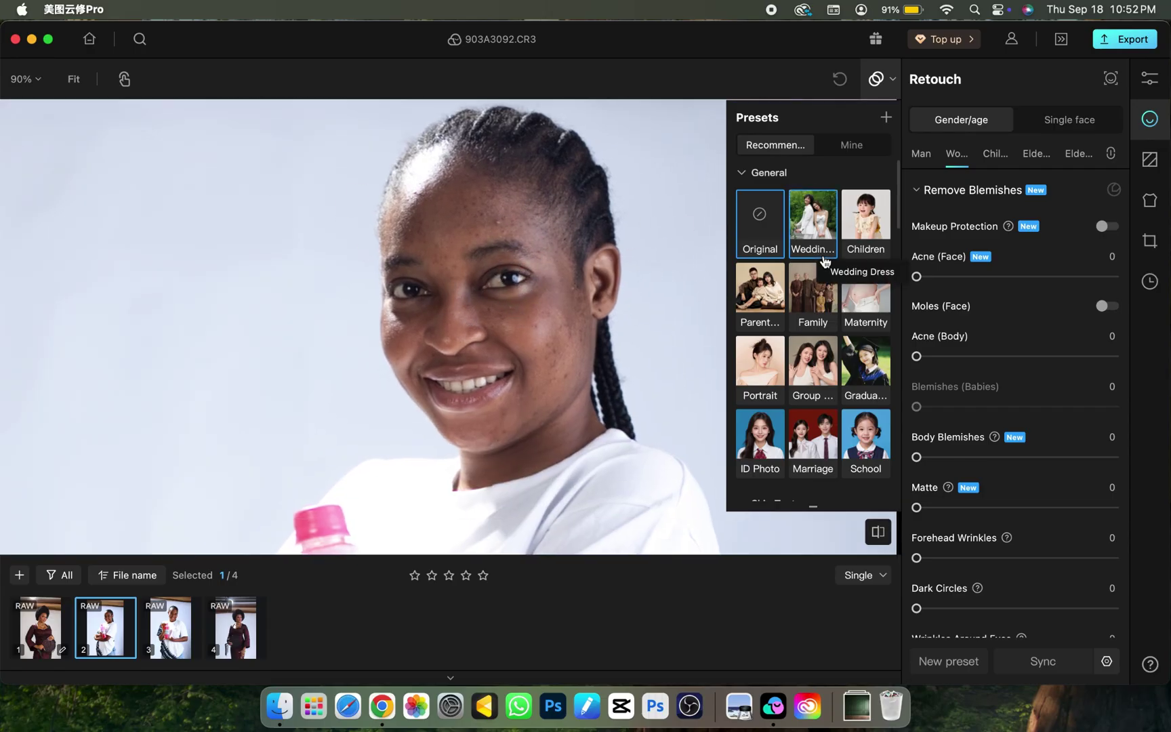
Set Acne (Face), Acne (Body) and Body Blemishes to 100 for the women in the photo
left_click_drag(916, 280, 1142, 274)
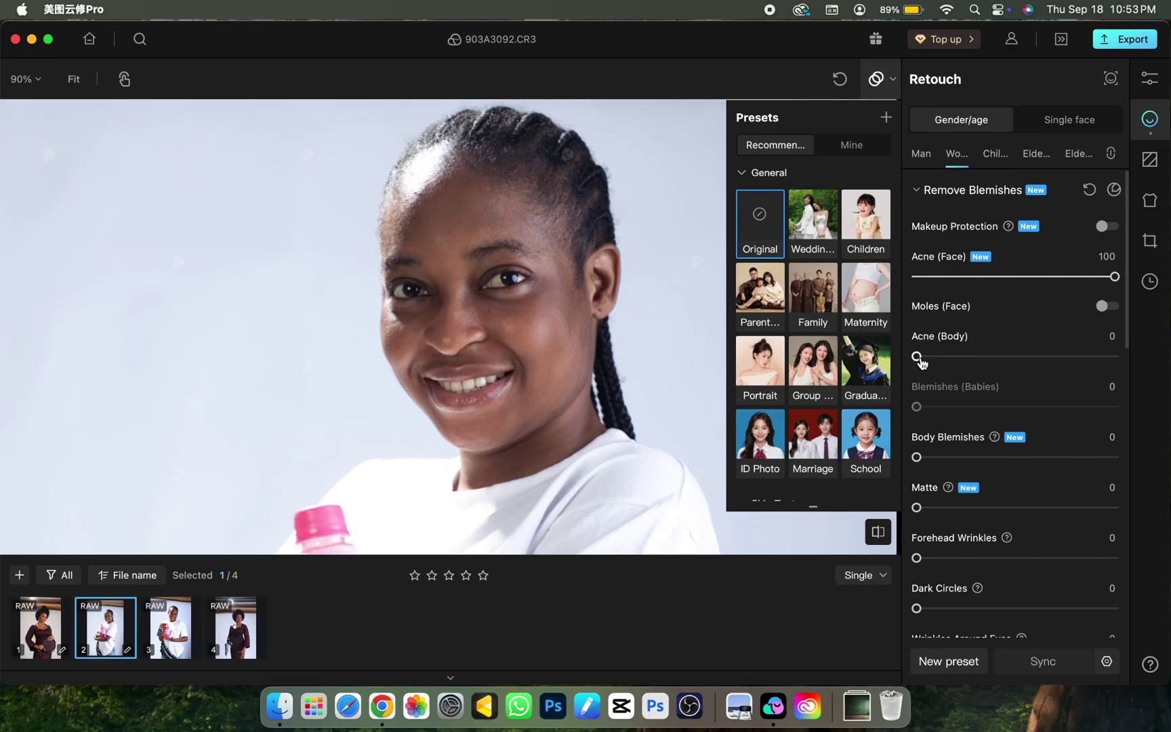
left_click_drag(917, 357, 1135, 347)
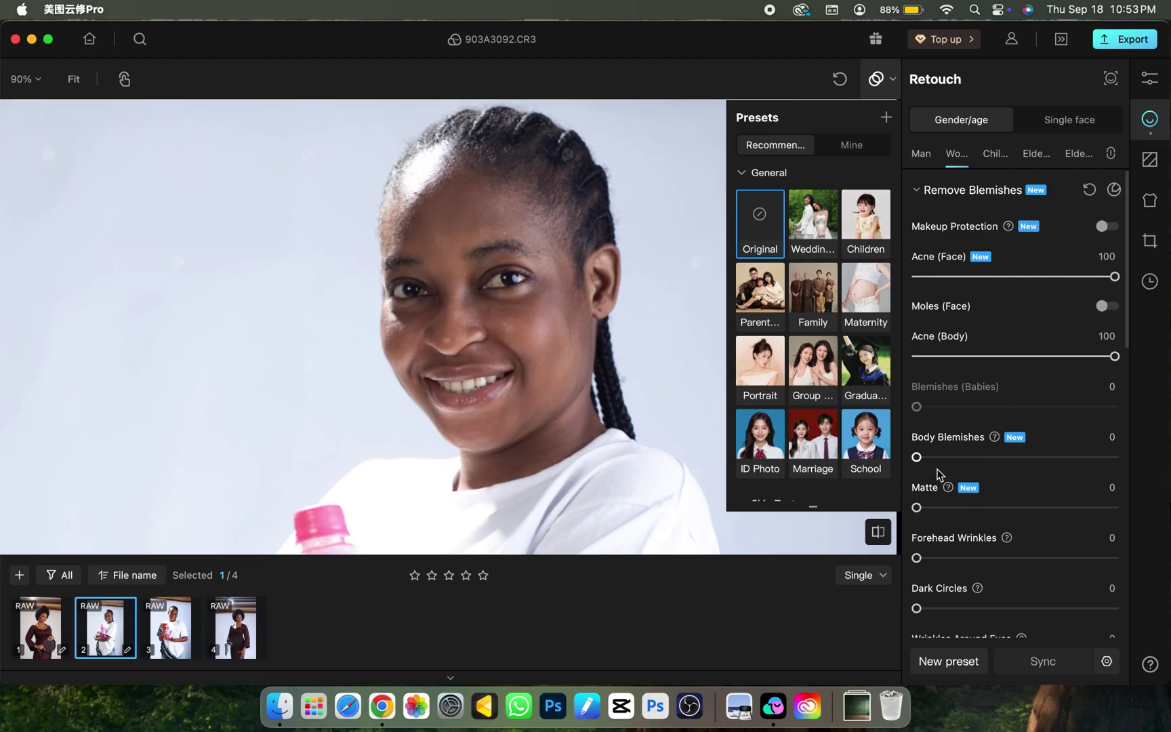
left_click_drag(916, 457, 1152, 456)
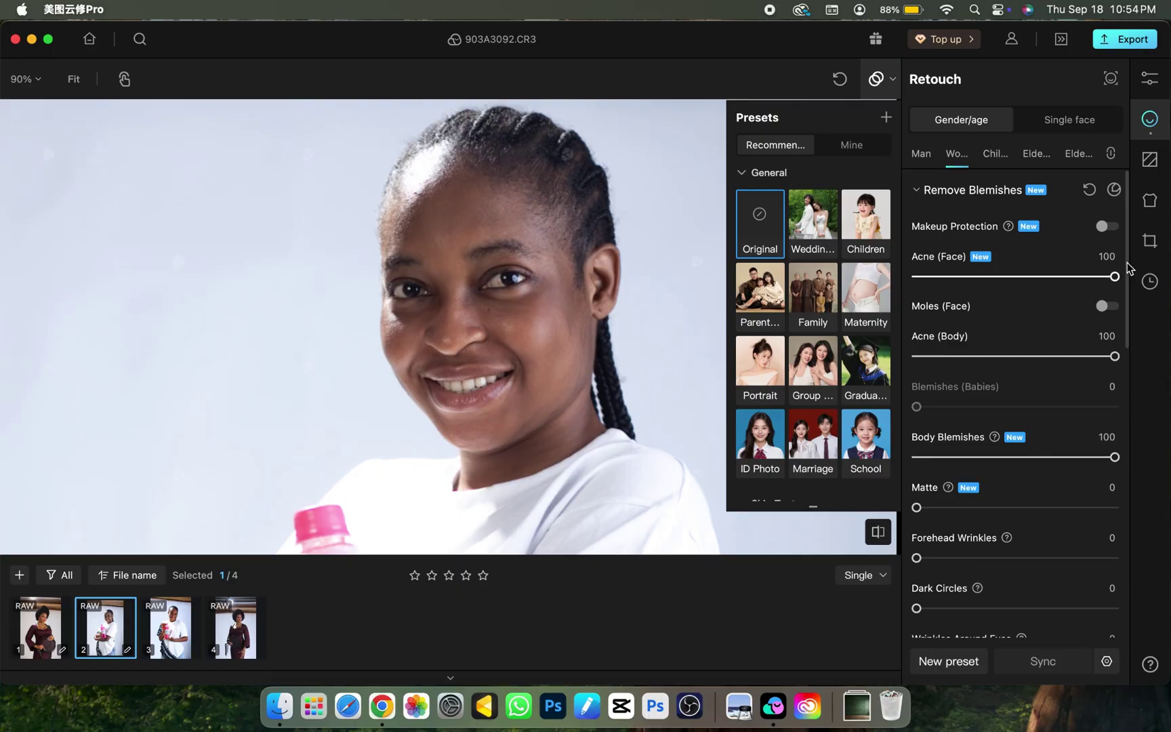
Set Dark Circles and Double Chin to 100, comparing the face with the unretouched original
scroll(1136, 363, "down", 3)
scroll(1136, 363, "down", 5)
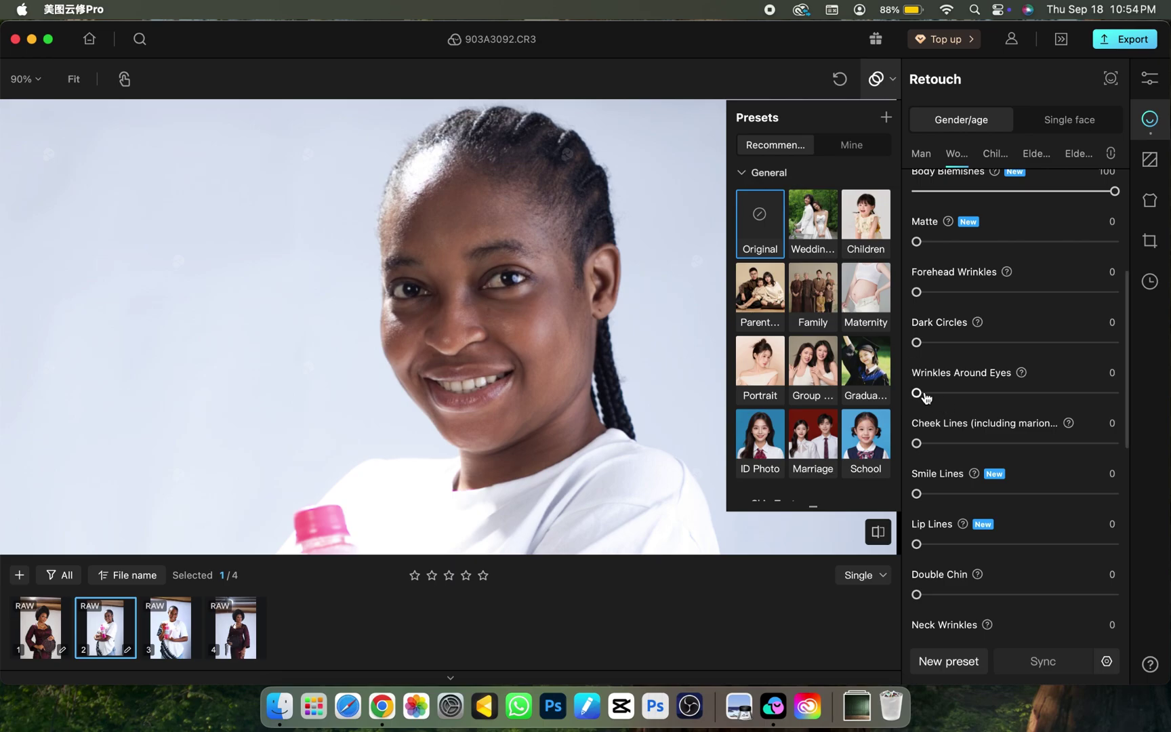
left_click_drag(917, 343, 1143, 326)
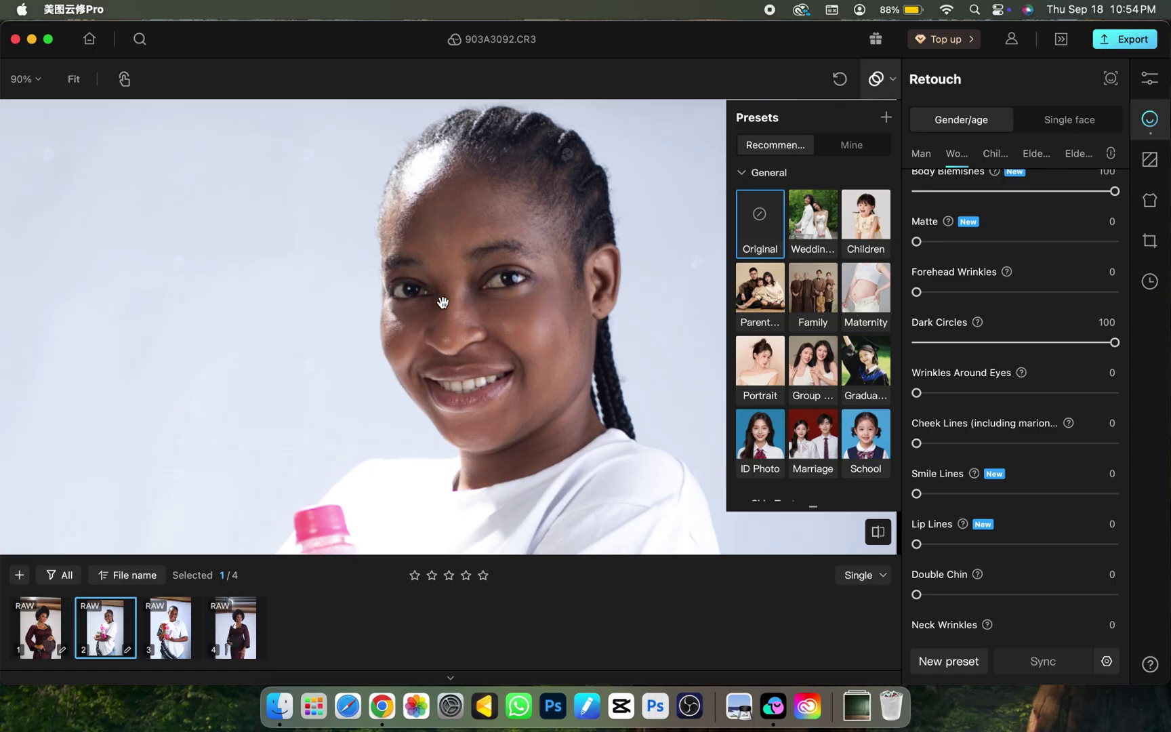
key("space")
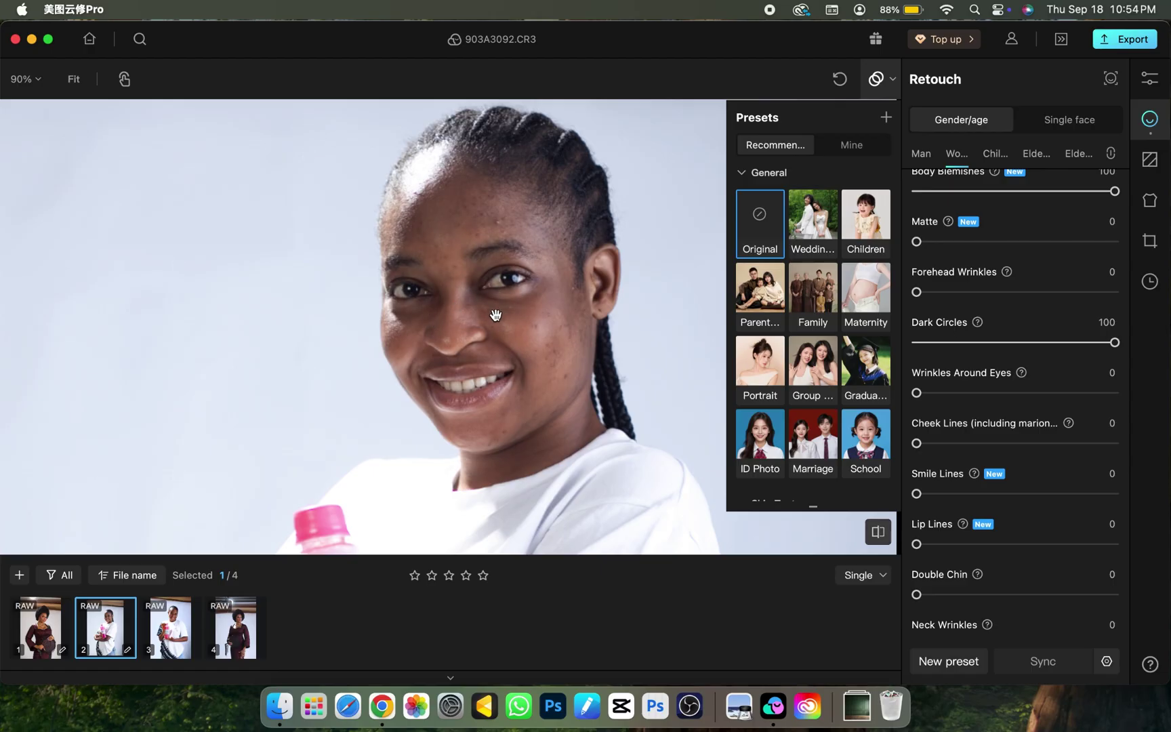
key("space")
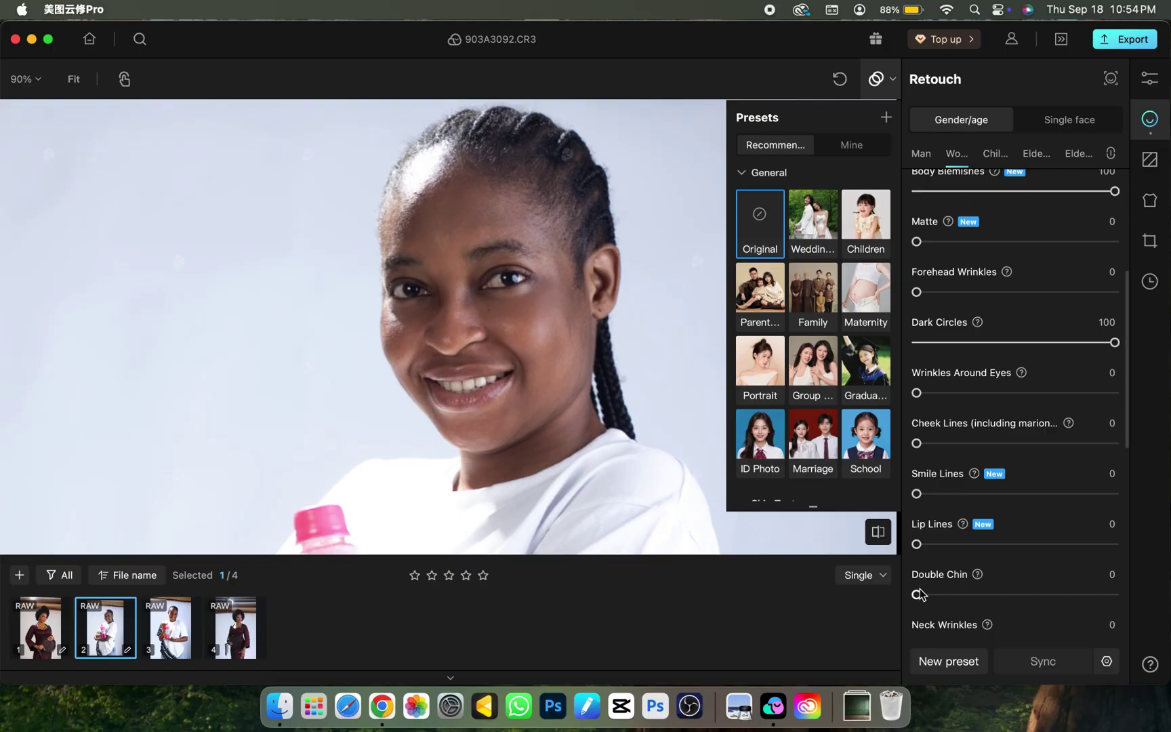
left_click_drag(921, 596, 1146, 595)
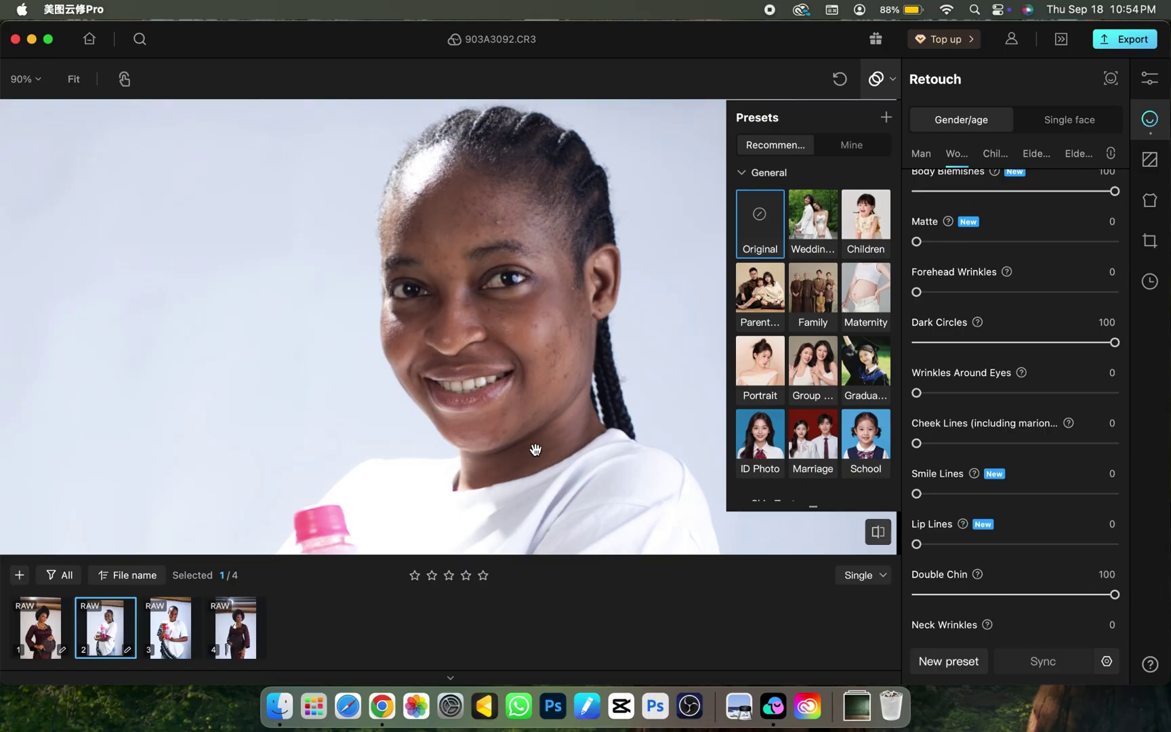
Look through the remaining Remove Blemishes settings and the retouch categories that follow them
scroll(949, 545, "down", 2)
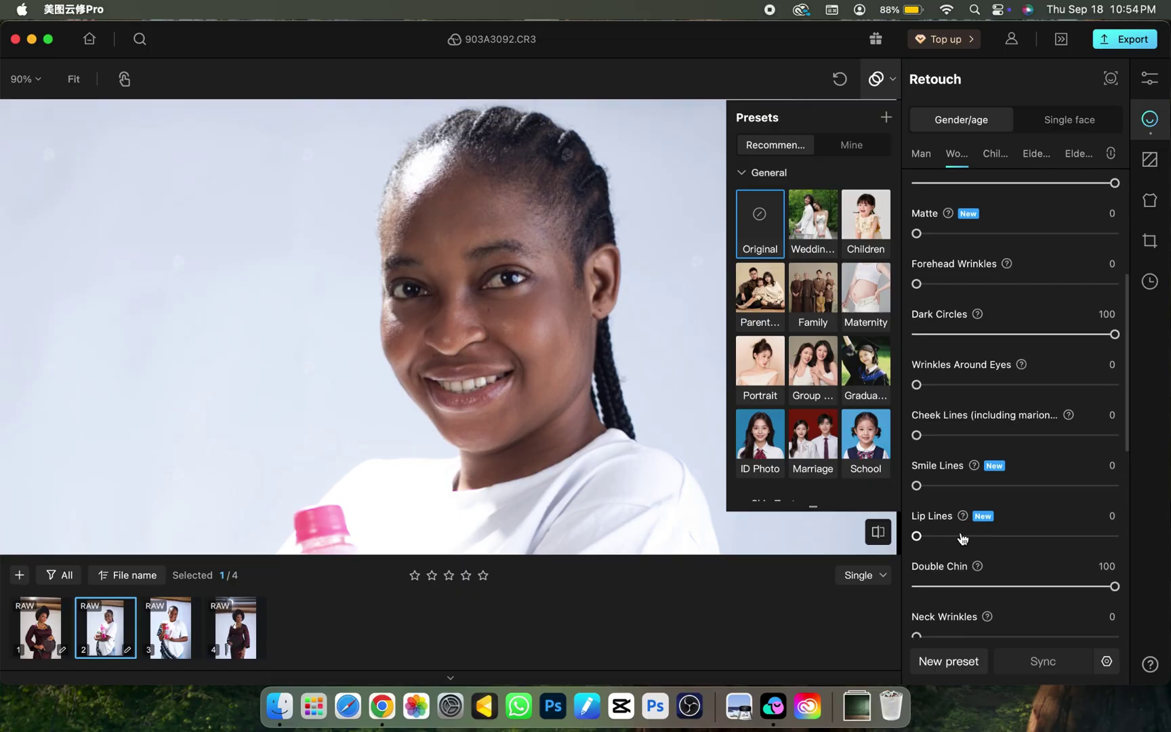
scroll(954, 537, "down", 5)
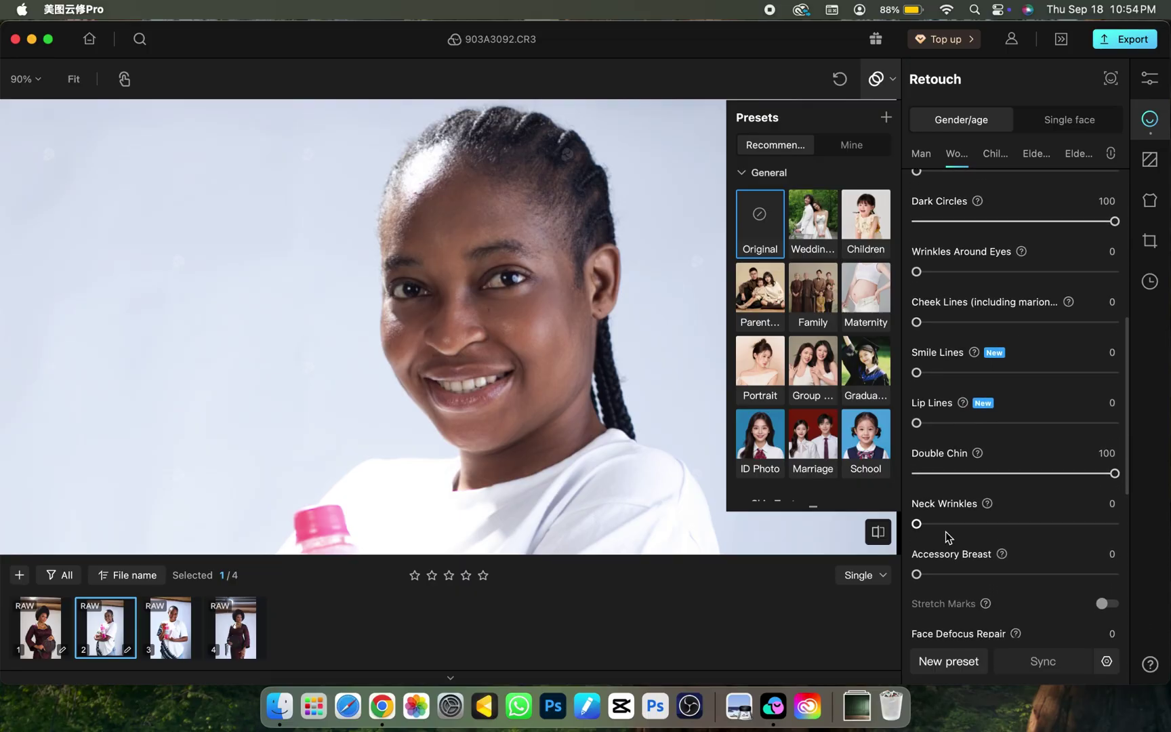
scroll(936, 515, "down", 5)
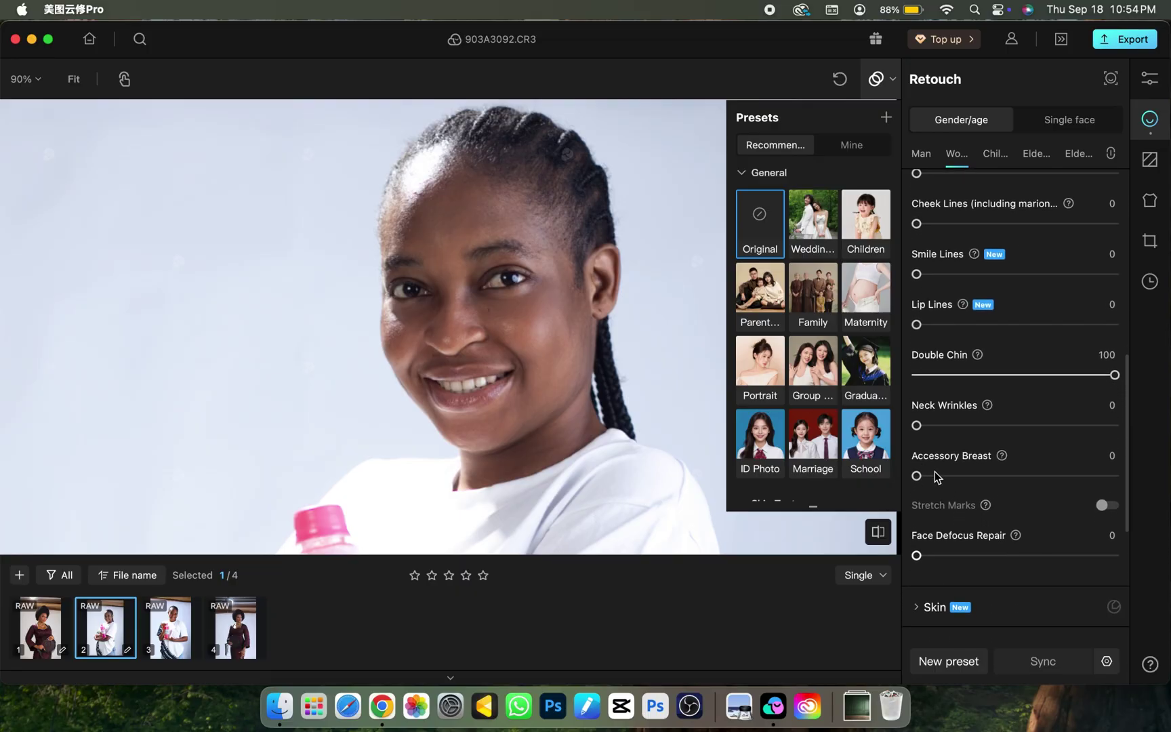
scroll(925, 461, "down", 7)
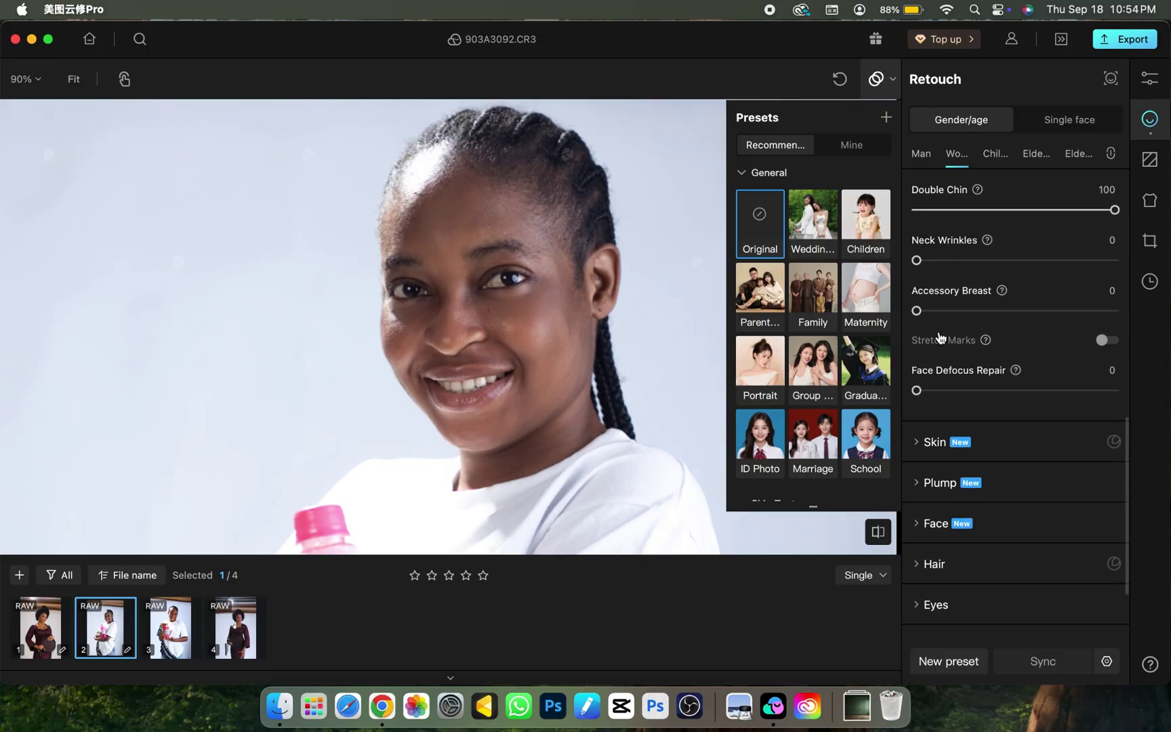
scroll(974, 308, "down", 2)
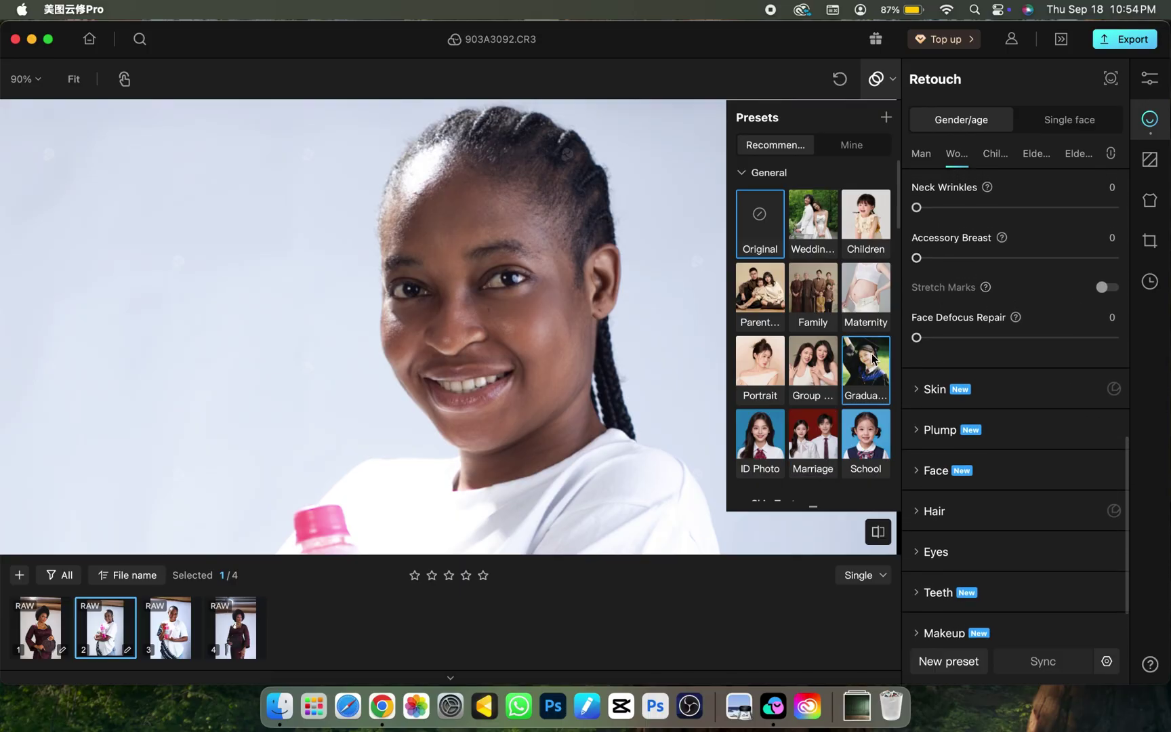
scroll(1045, 312, "up", 12)
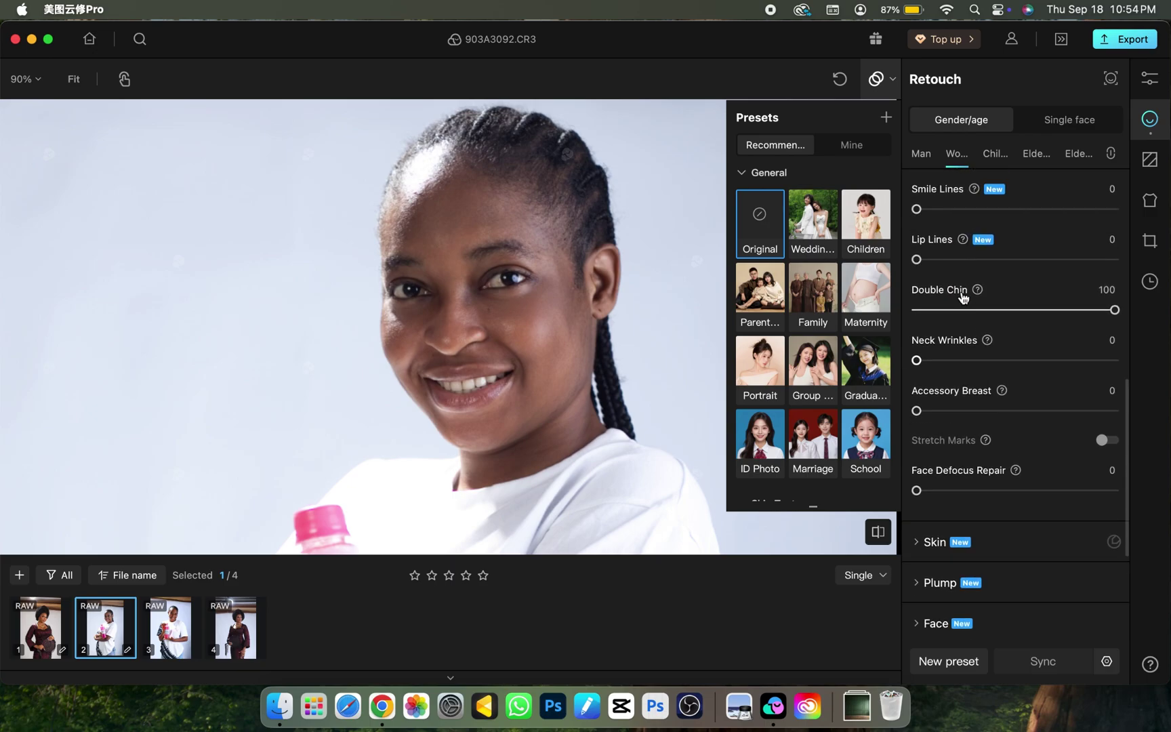
scroll(994, 314, "up", 13)
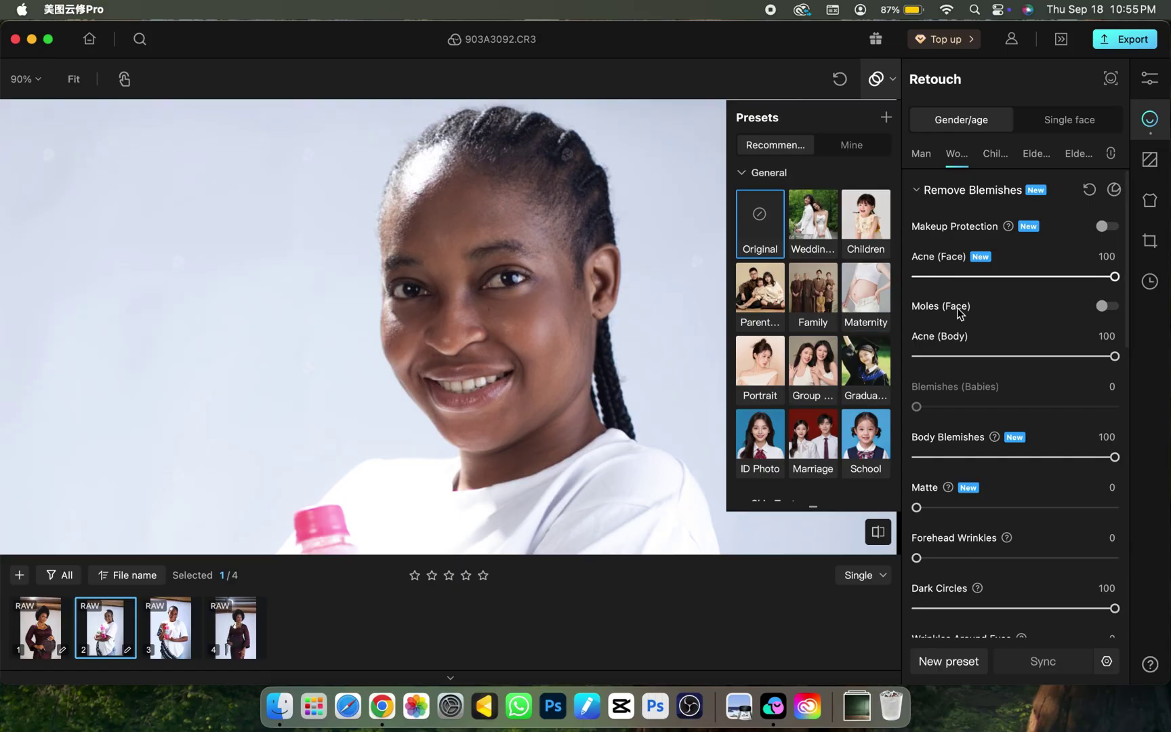
In the Skin settings, set Frequency Separation (Face) to 100 with High-frequency enhancement at 26, and compare with the original
left_click(917, 196)
left_click(927, 233)
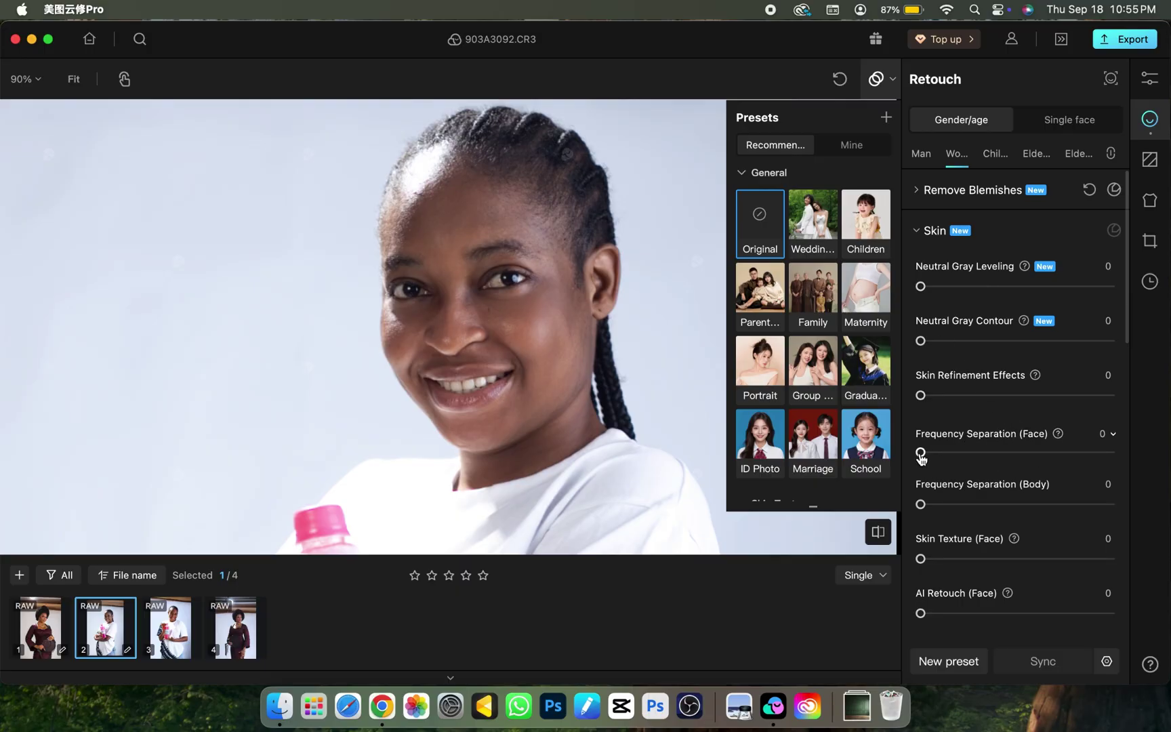
left_click_drag(920, 457, 1111, 452)
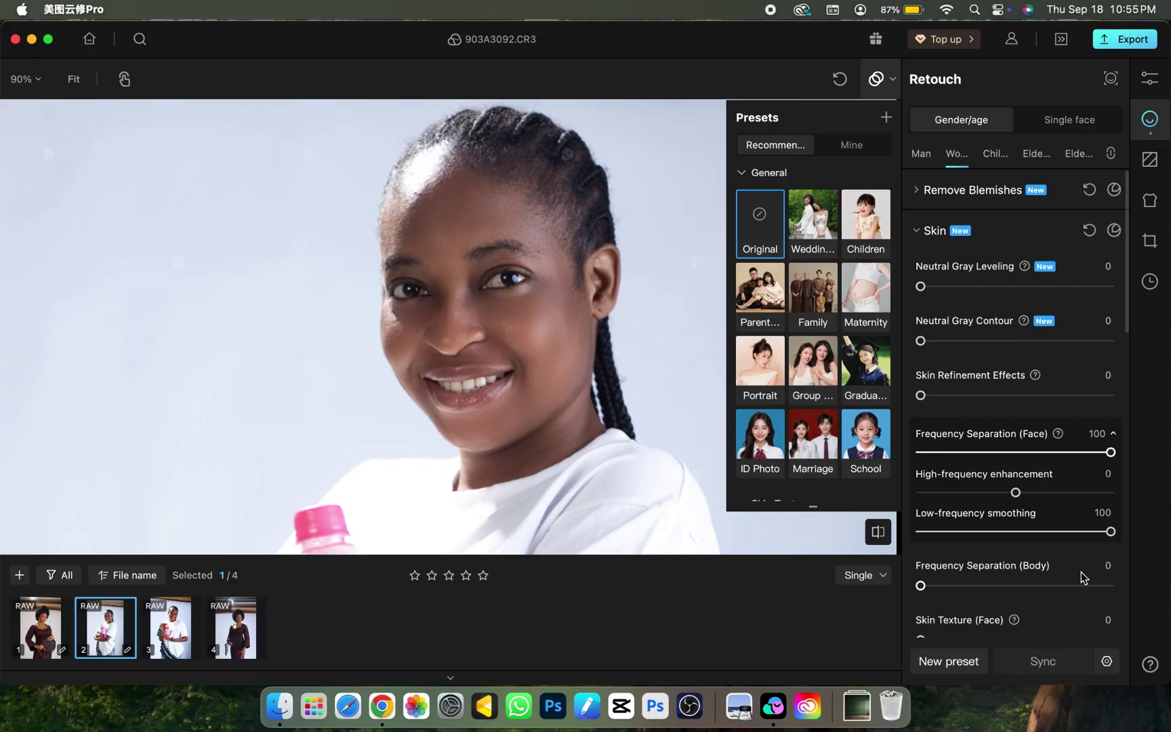
scroll(640, 306, "up", 5)
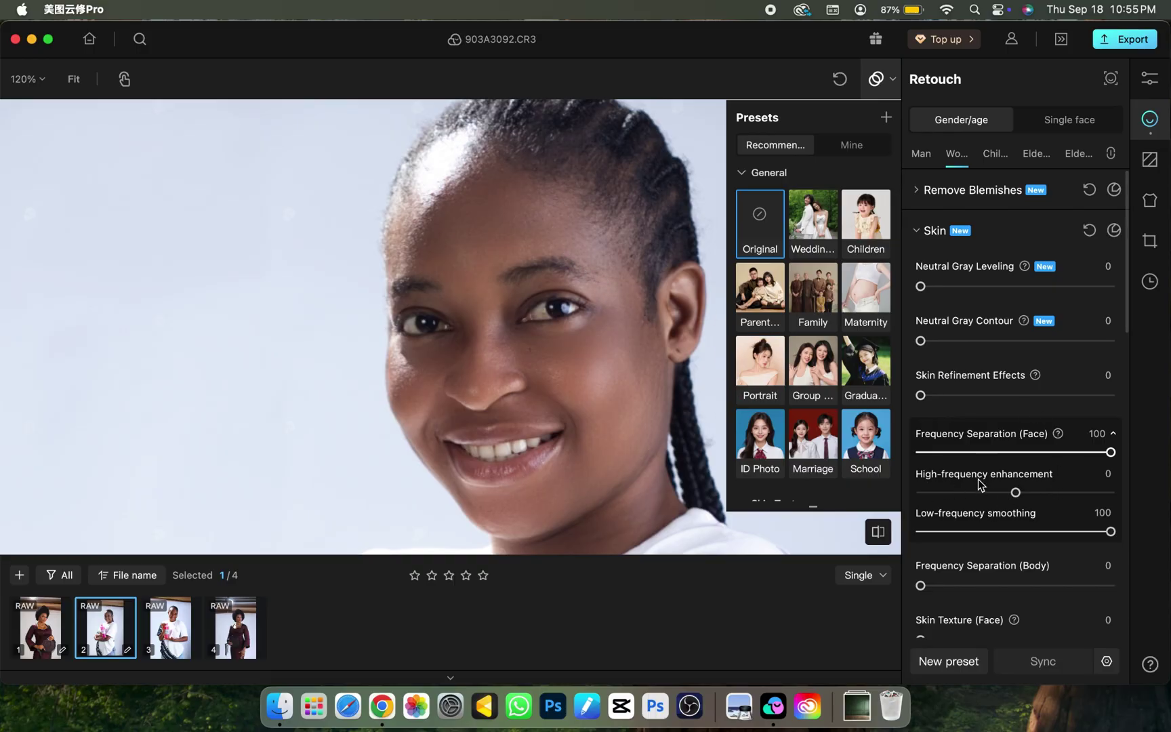
left_click_drag(1015, 493, 1040, 496)
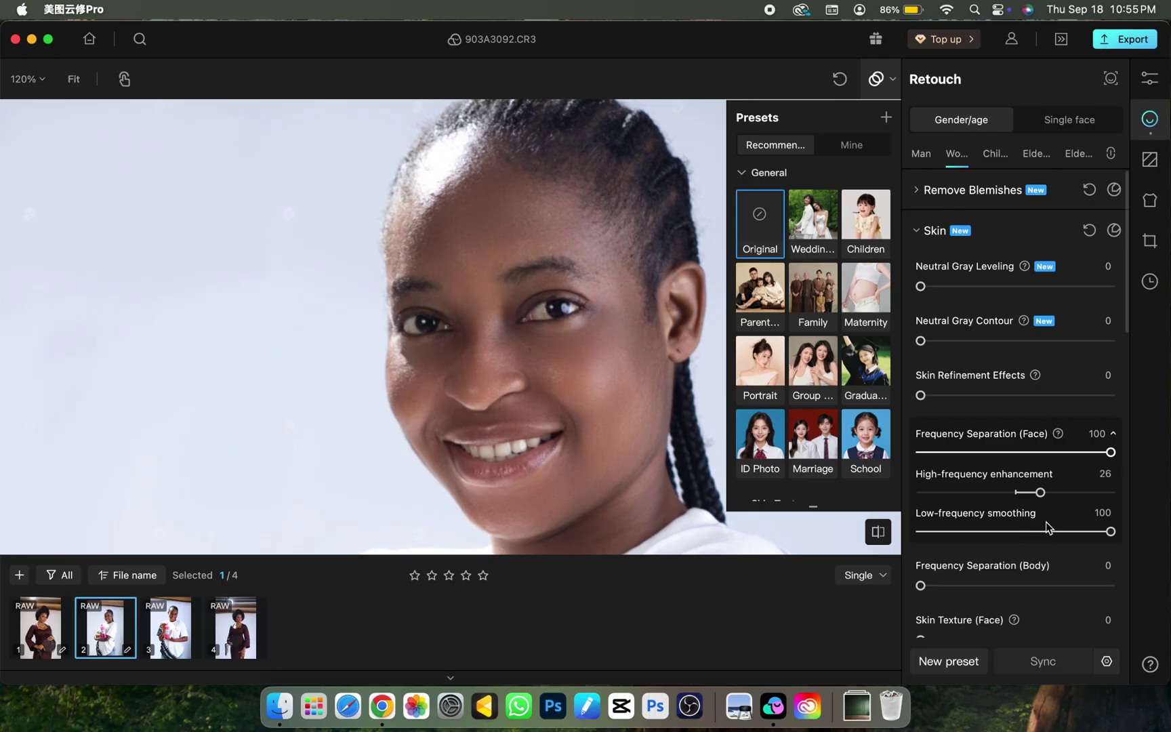
left_click(686, 237)
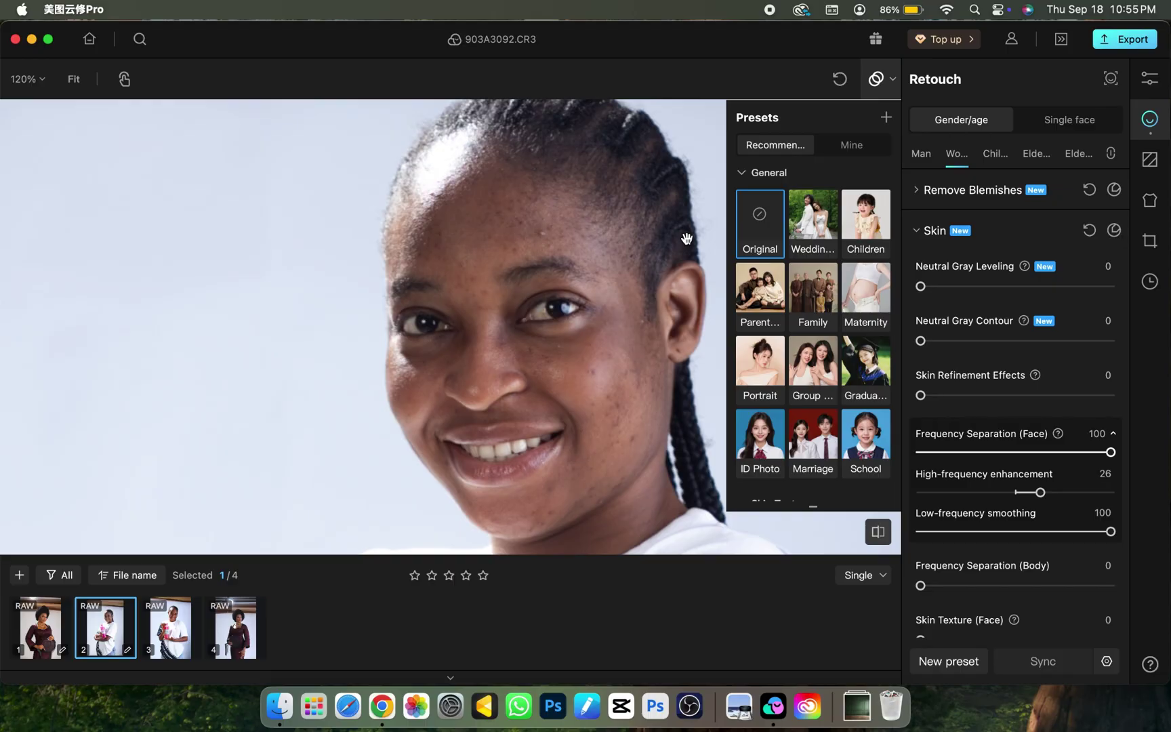
scroll(684, 236, "down", 3)
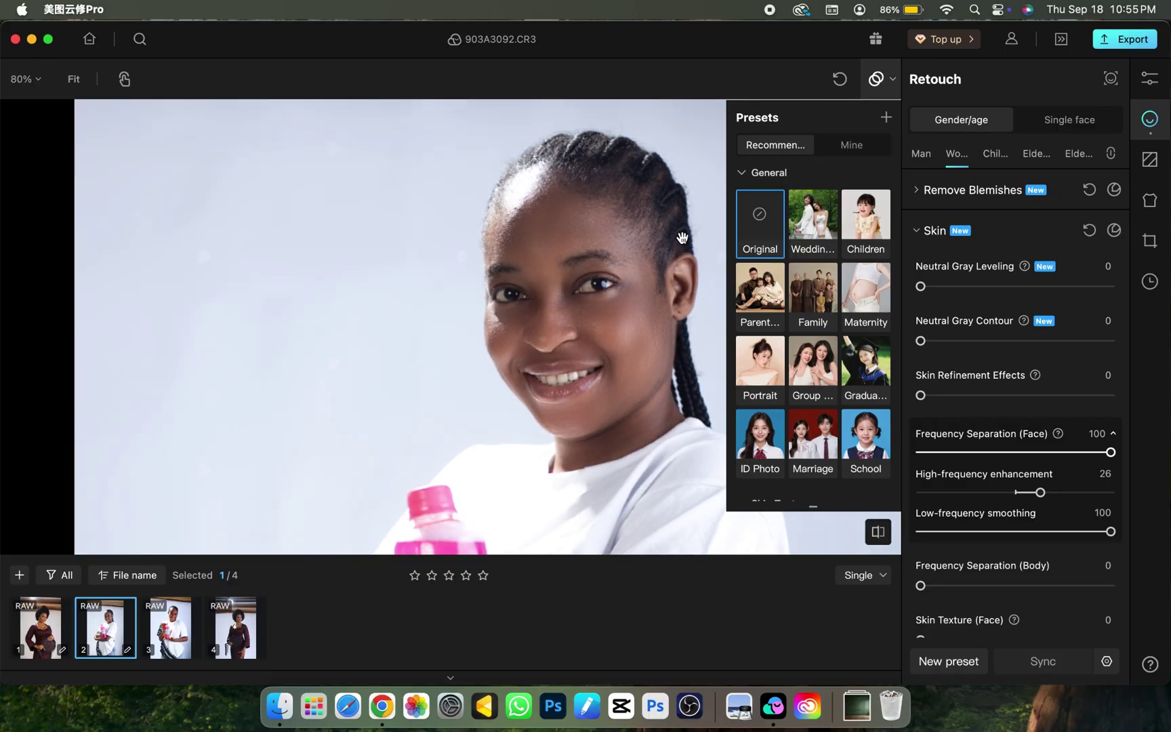
scroll(682, 235, "down", 1)
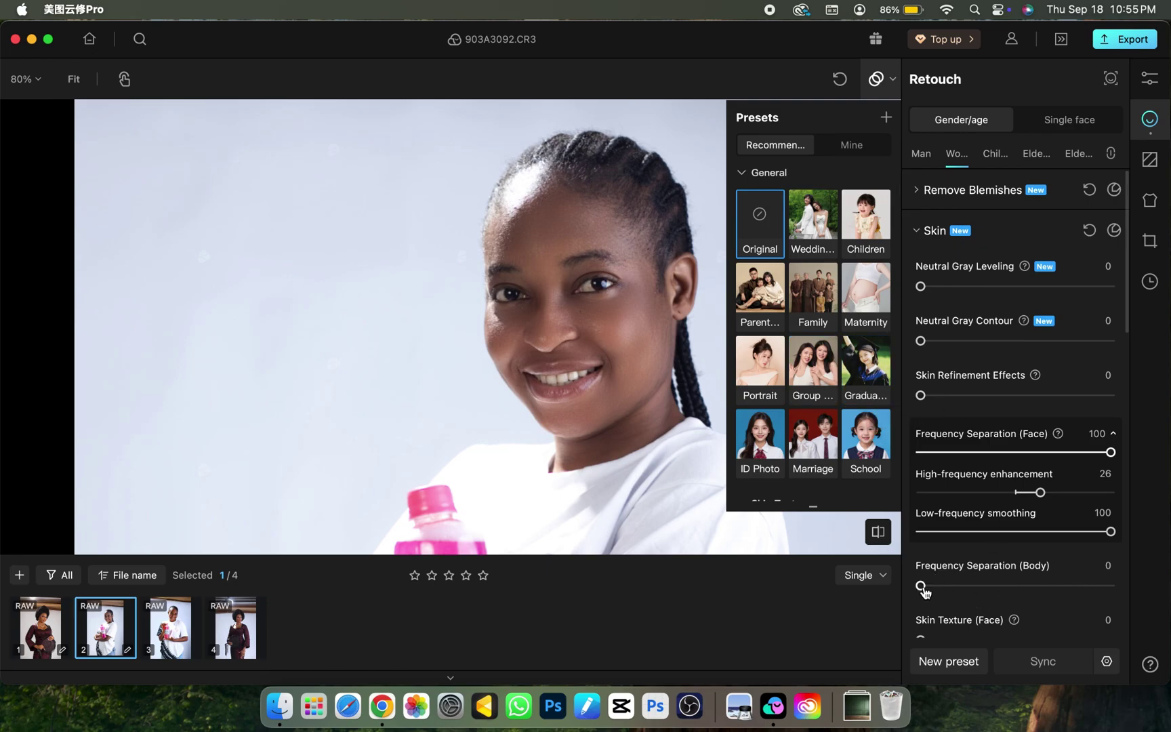
Set Frequency Separation (Body) and Neutral Gray Leveling to 100 and Neutral Gray Contour to 18, checking the face and arms
left_click_drag(920, 585, 1115, 585)
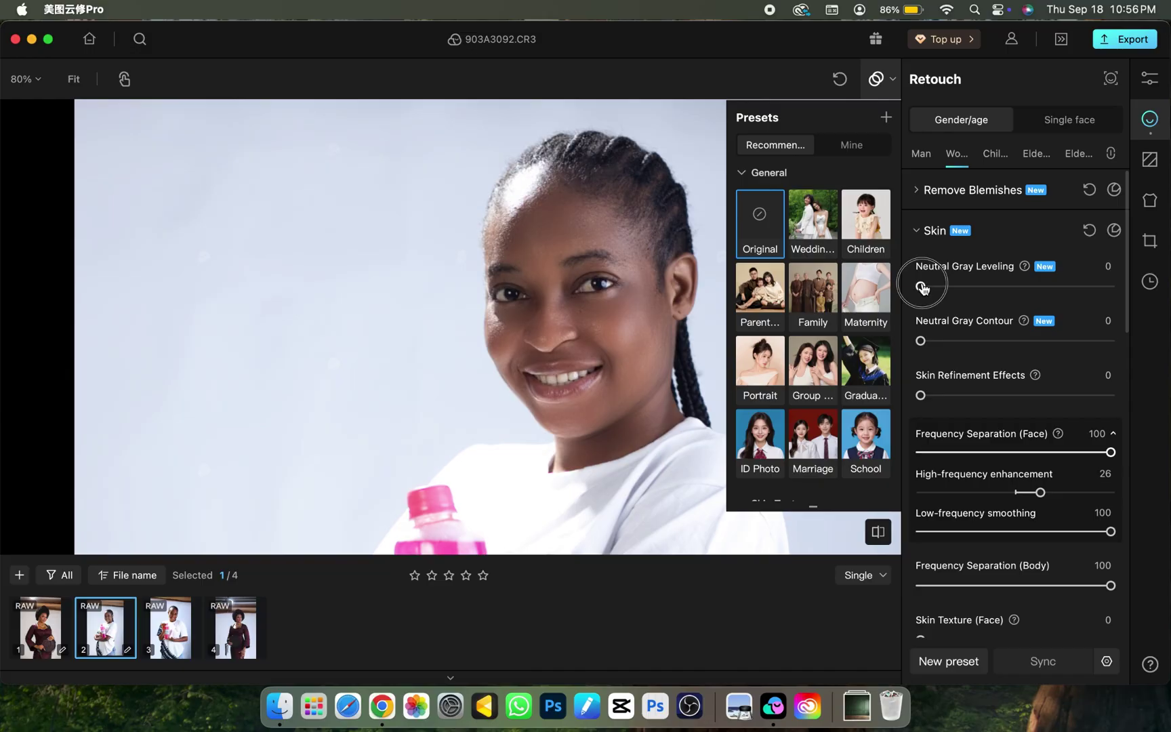
left_click_drag(922, 288, 1112, 287)
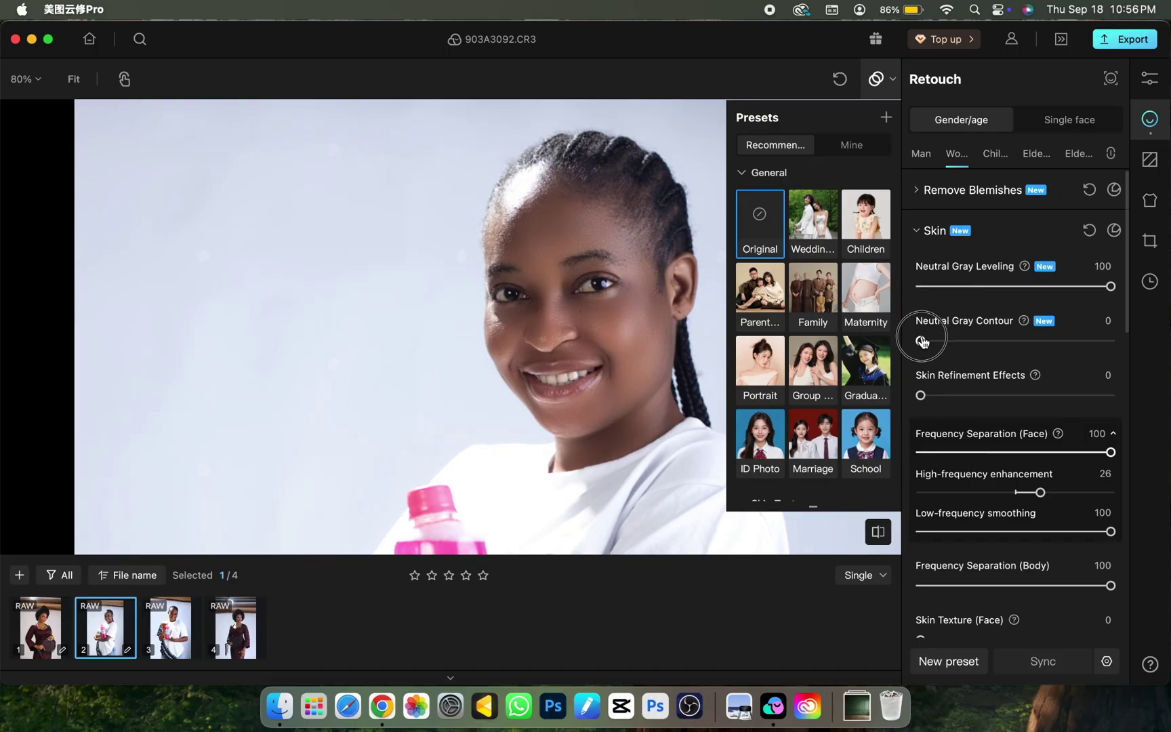
left_click_drag(920, 341, 1114, 341)
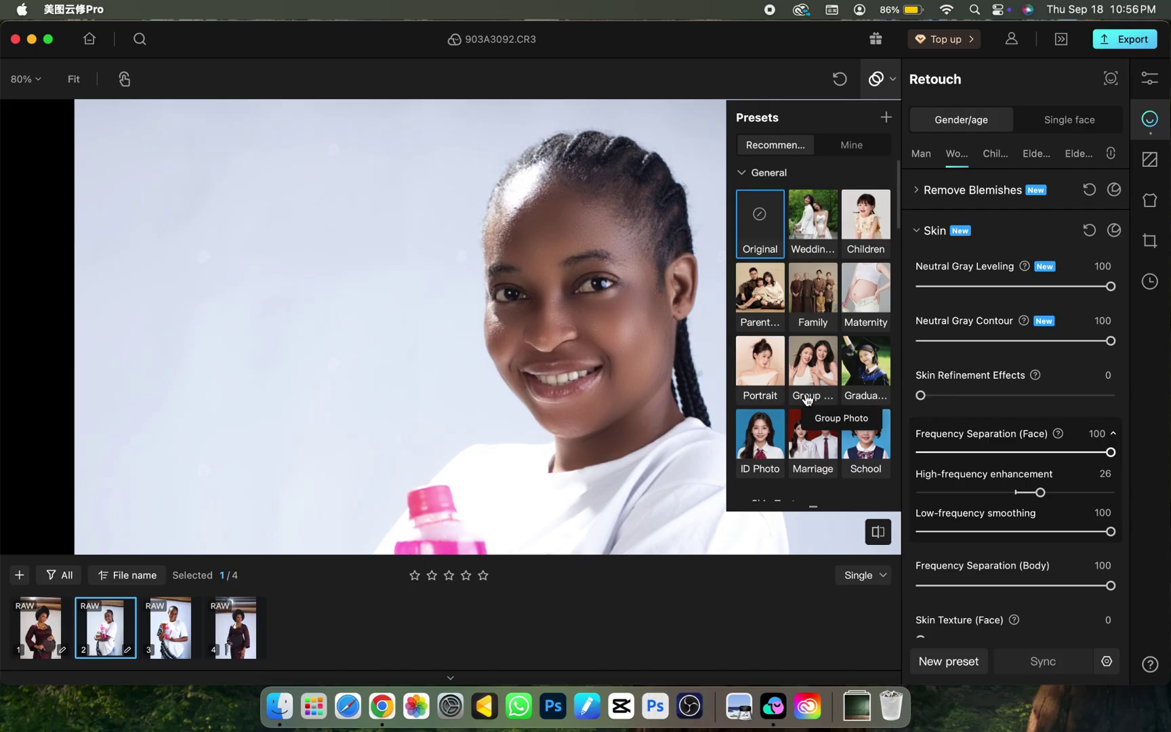
left_click_drag(1048, 342, 955, 341)
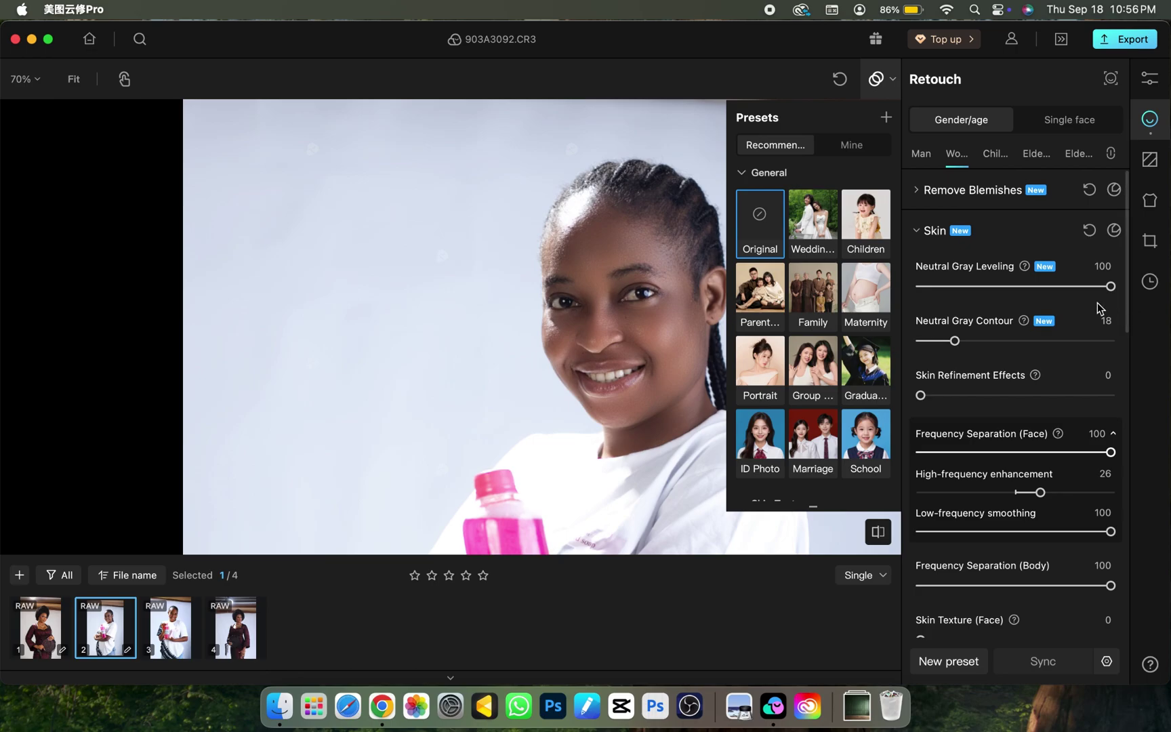
scroll(602, 431, "up", 2)
left_click_drag(601, 431, 563, 246)
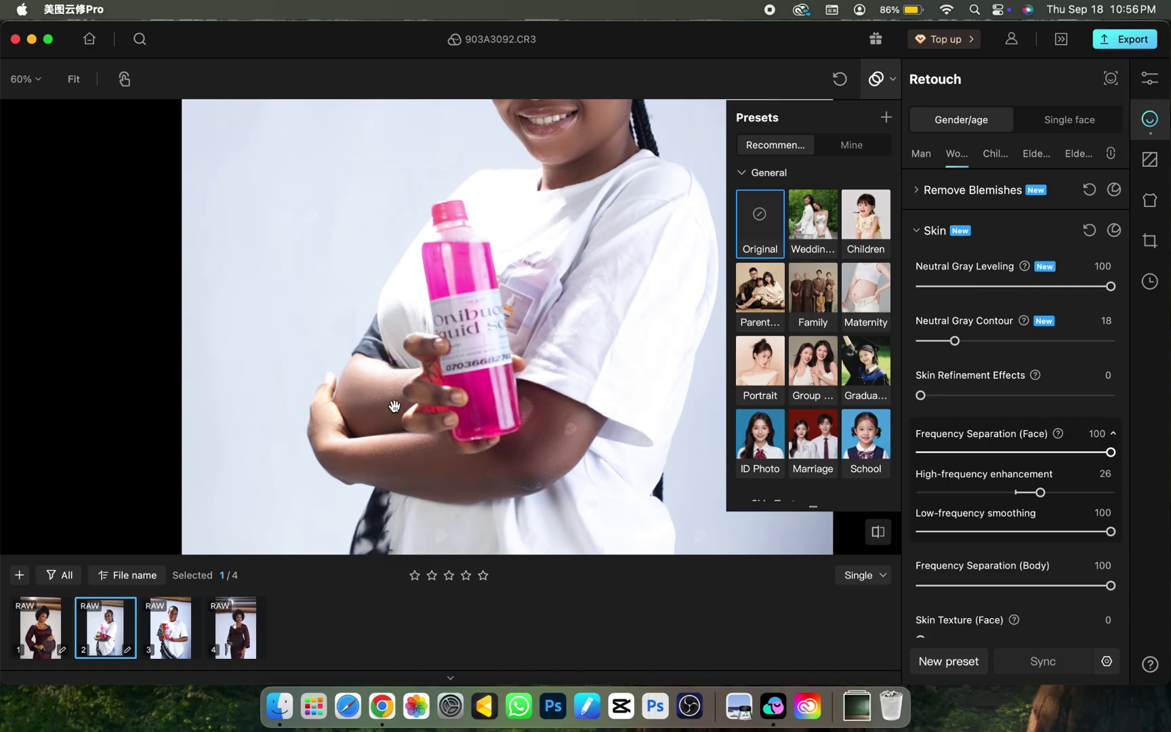
mouse_move(616, 271)
left_mouse_down()
mouse_move(593, 334)
mouse_move(661, 475)
left_mouse_up()
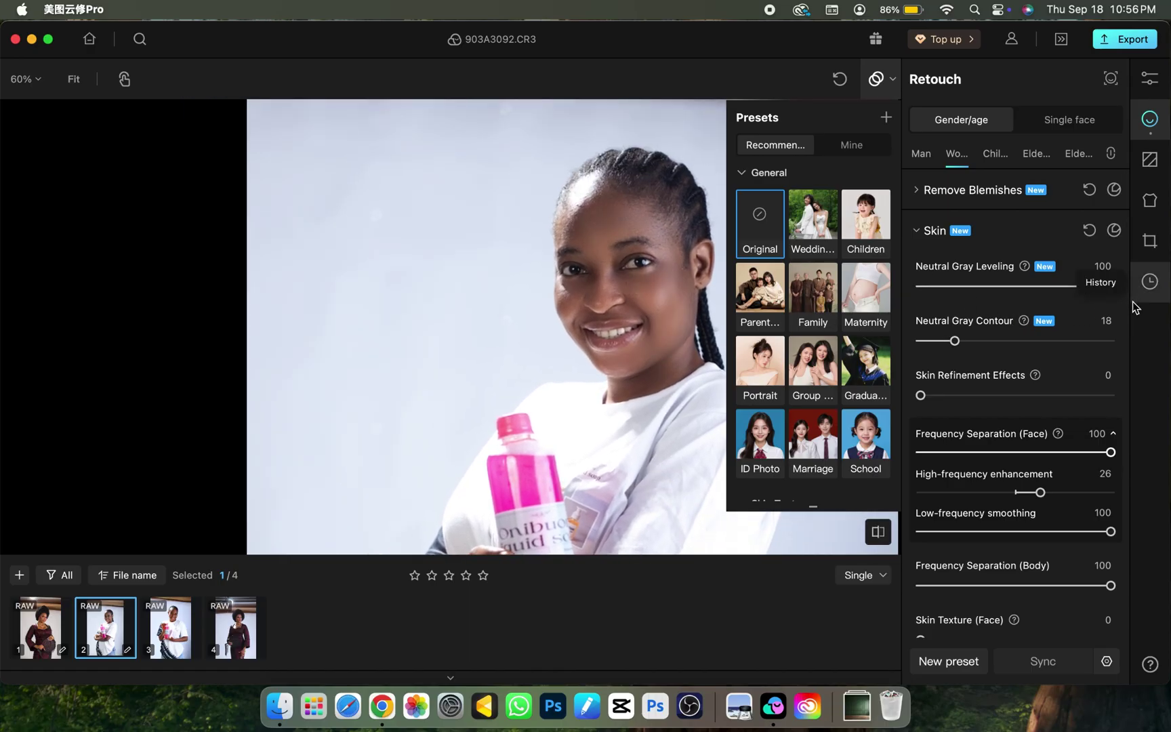
Try a skin tone Brightness of 79 and undo the change
left_click_drag(1128, 299, 1129, 411)
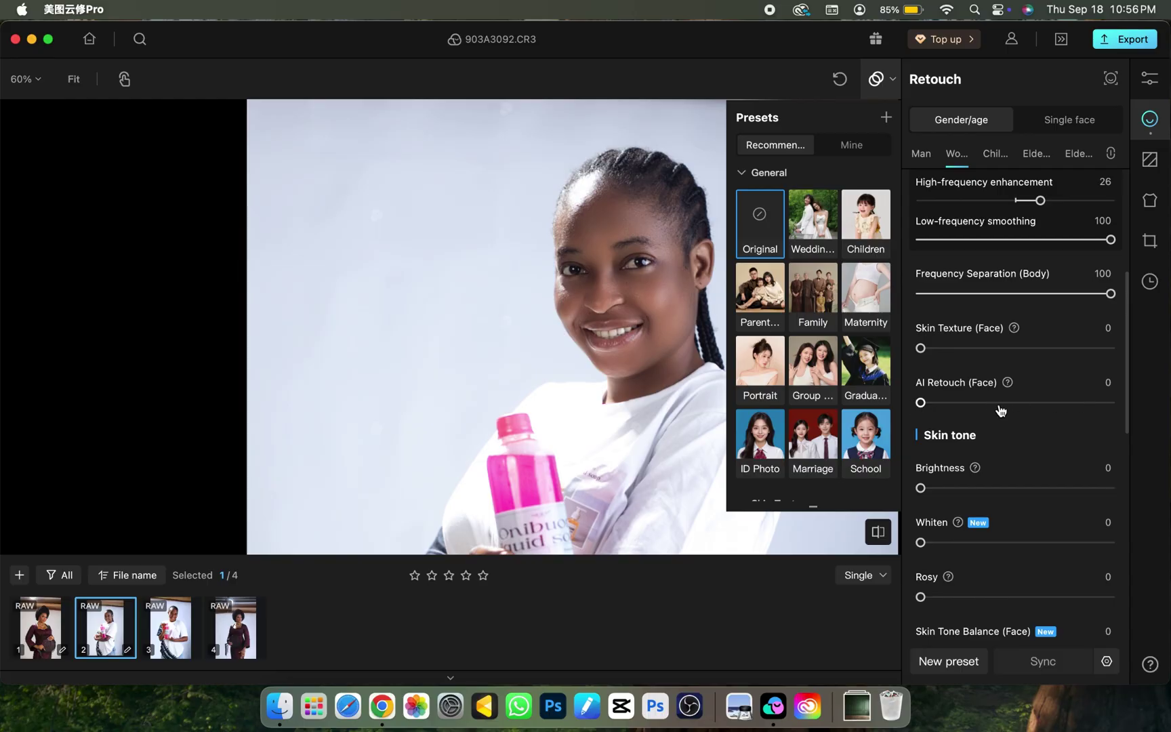
scroll(1006, 413, "down", 5)
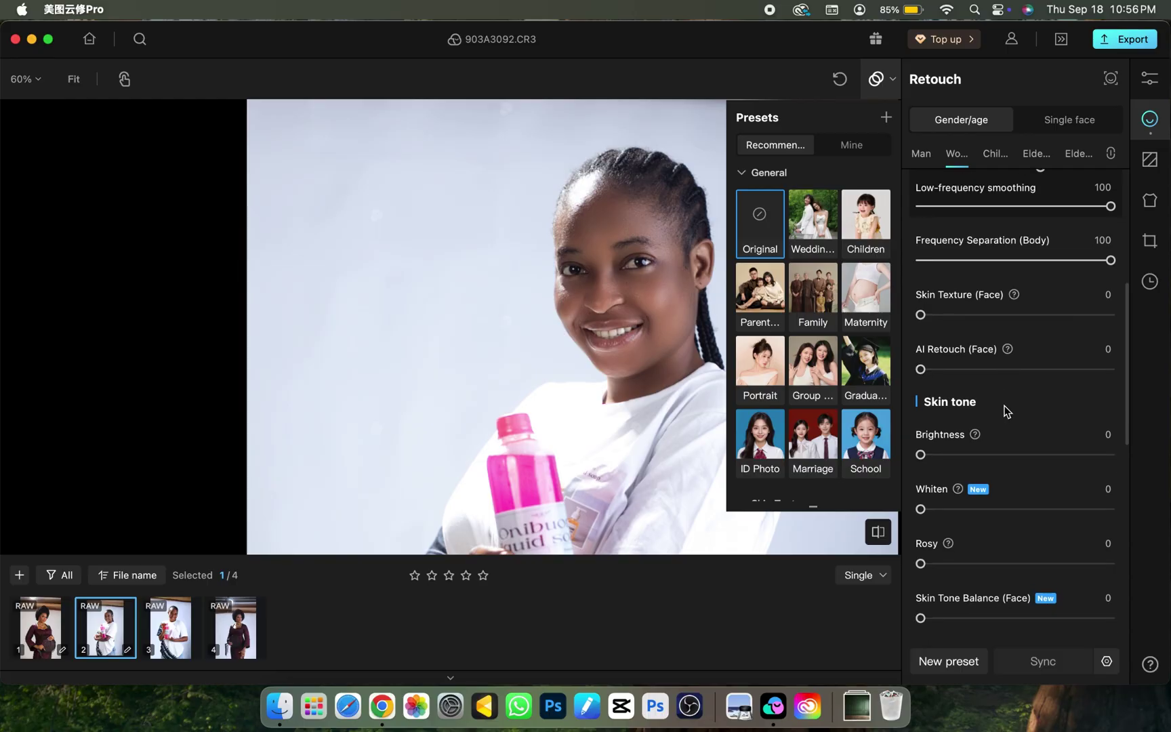
scroll(959, 316, "down", 6)
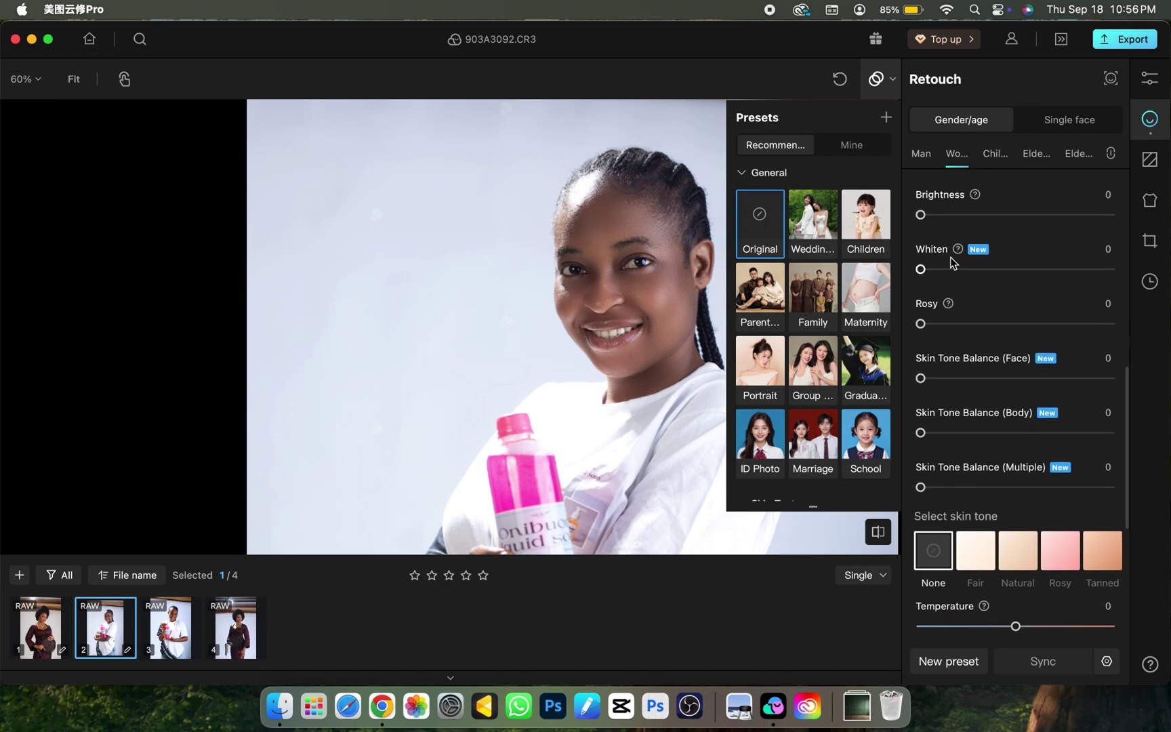
scroll(952, 264, "up", 2)
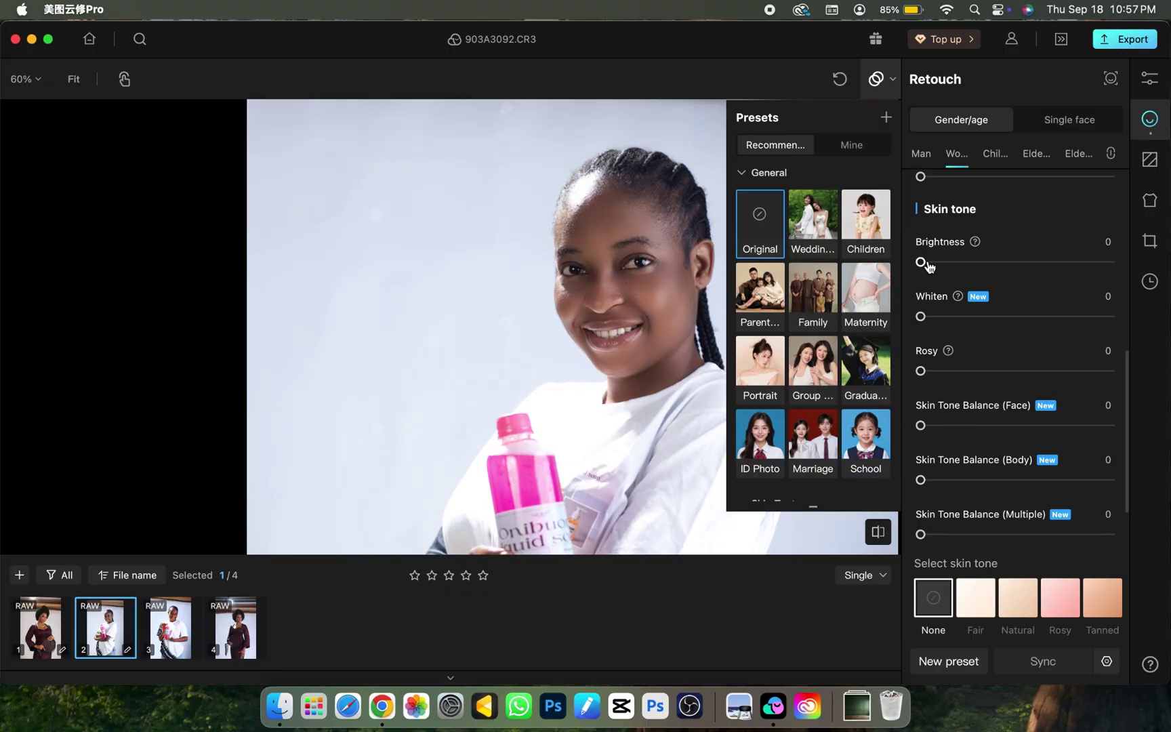
left_click_drag(928, 267, 1071, 262)
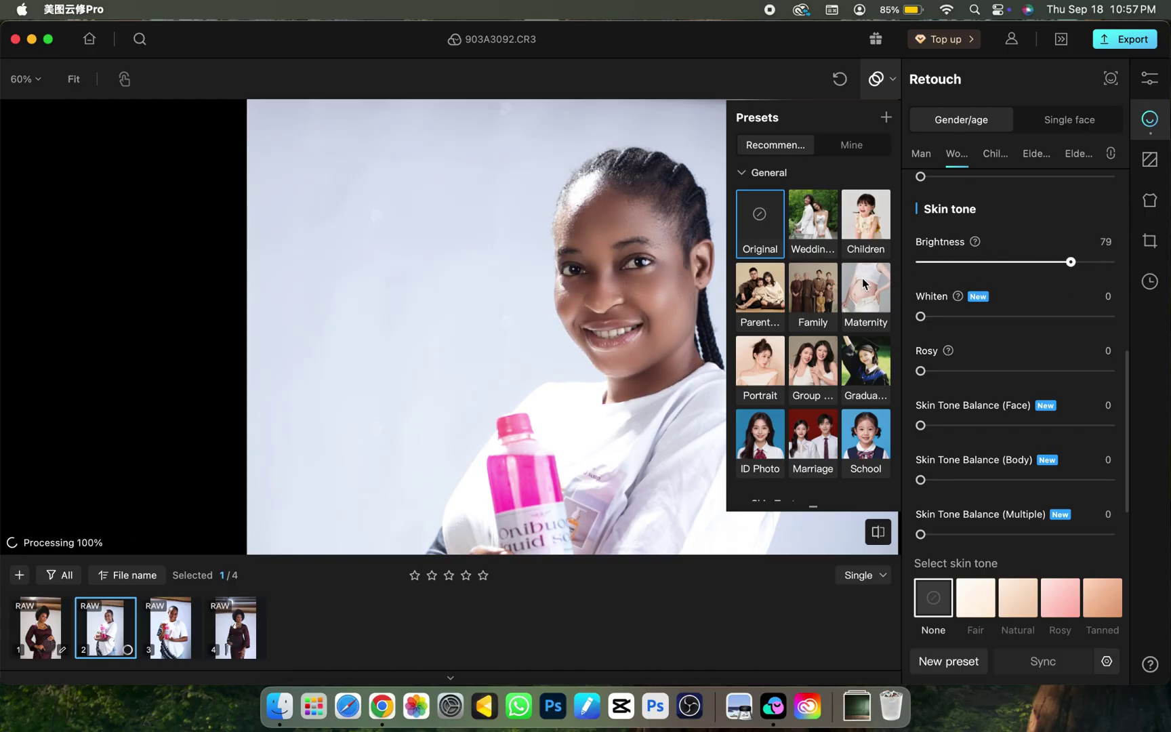
key("super+z")
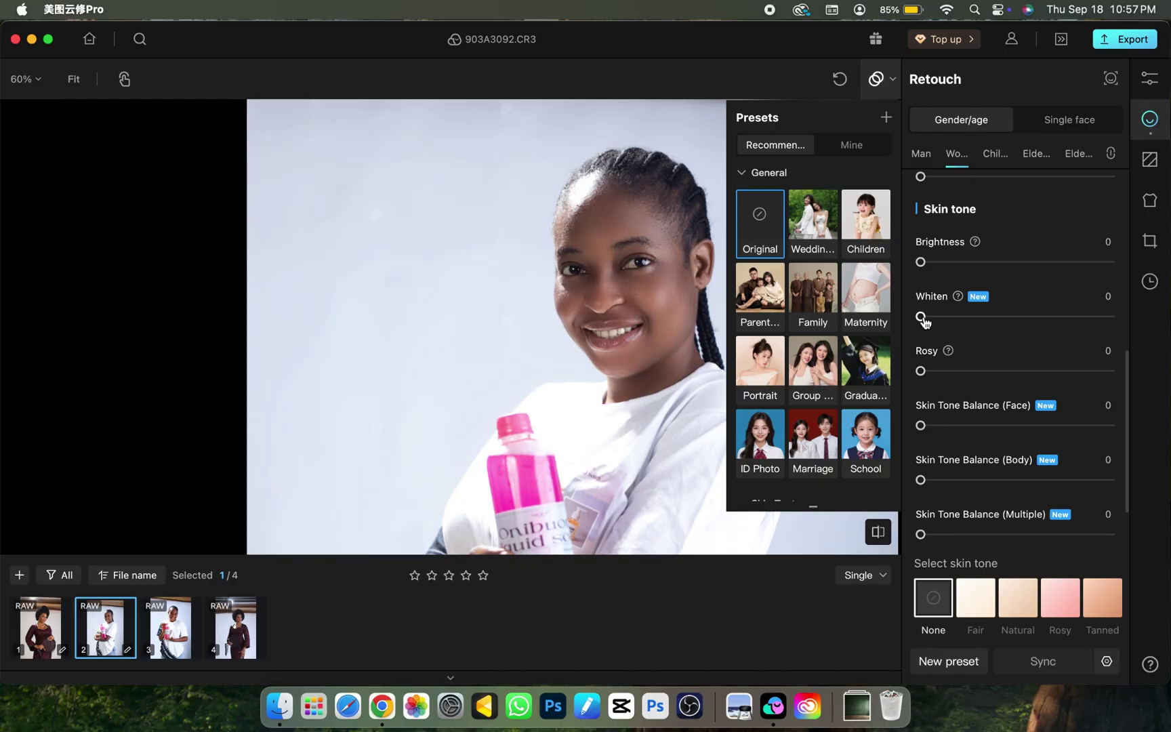
Try a skin tone Whiten of 100, undo the change, and check the face and arms
left_click_drag(920, 316, 1099, 305)
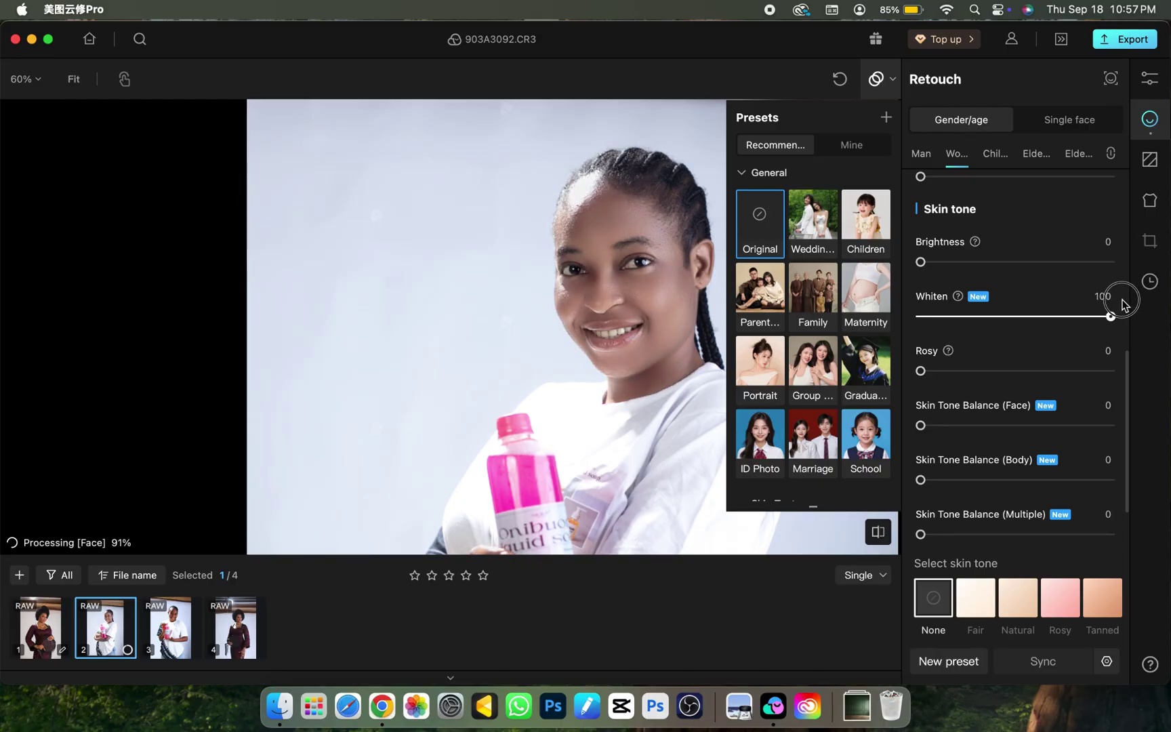
left_click_drag(879, 324, 874, 326)
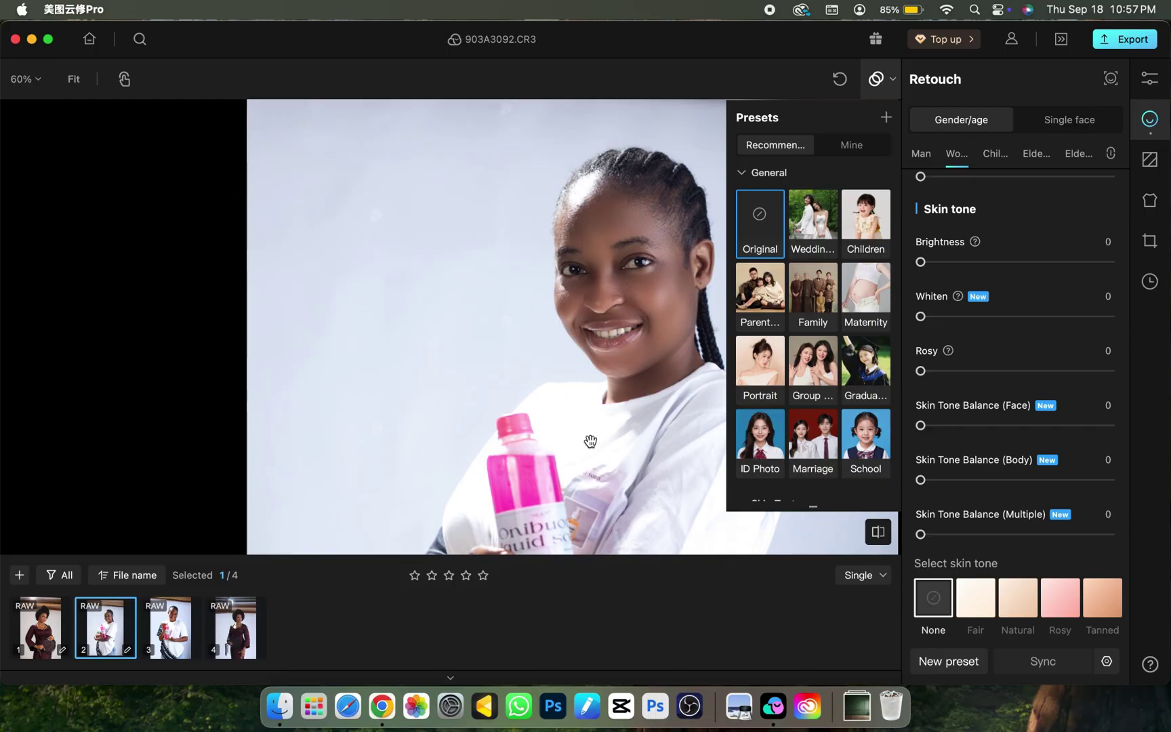
scroll(607, 493, "up", 3)
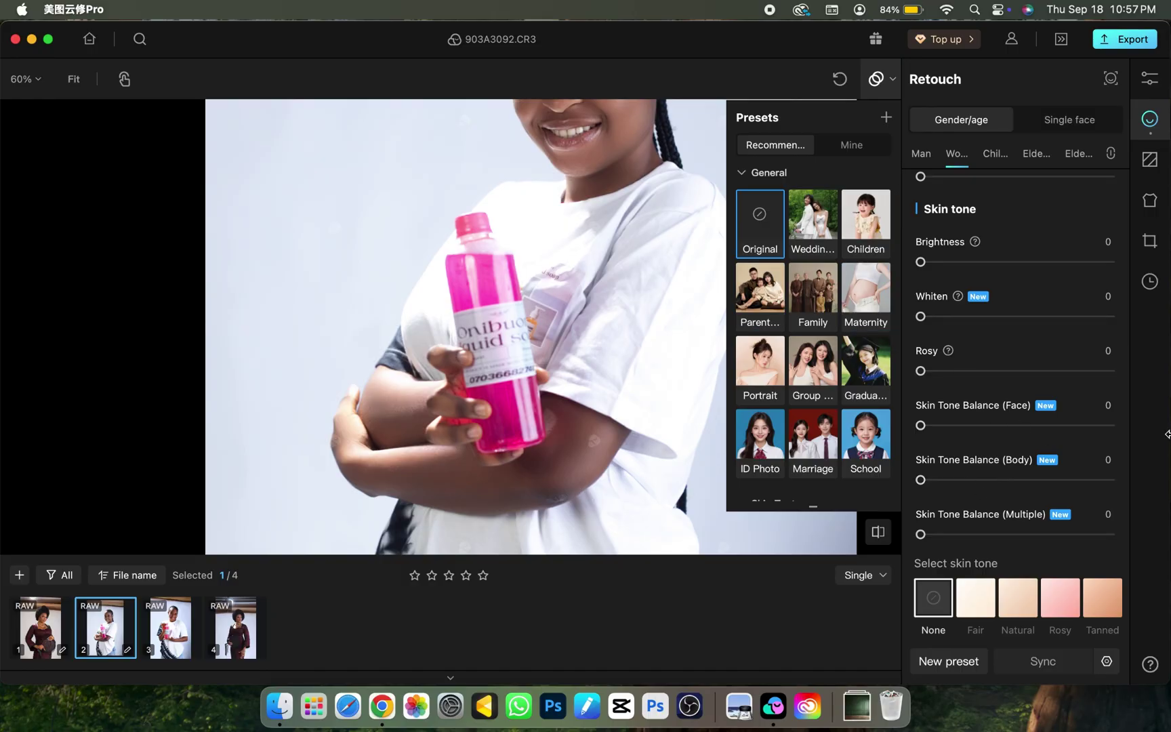
scroll(618, 201, "up", 5)
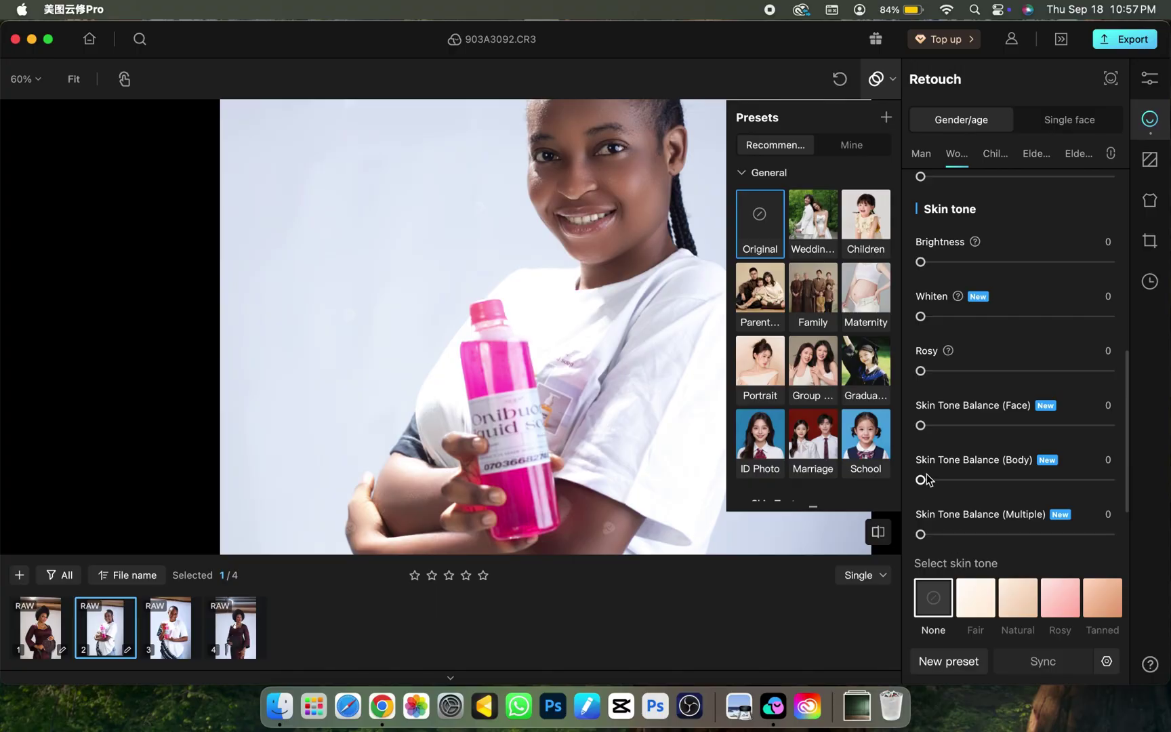
Try the Rosy skin tone, switch to Tanned, and set its Intensity to 48
scroll(942, 482, "down", 2)
scroll(938, 481, "down", 1)
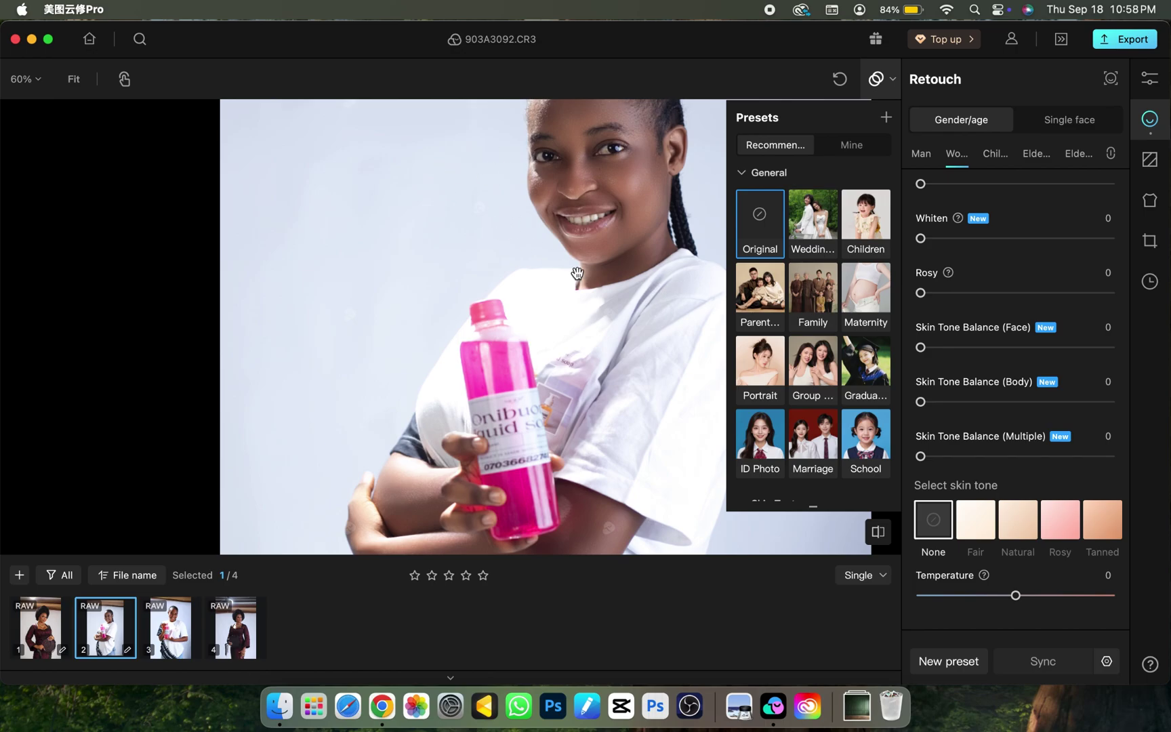
left_click(1057, 526)
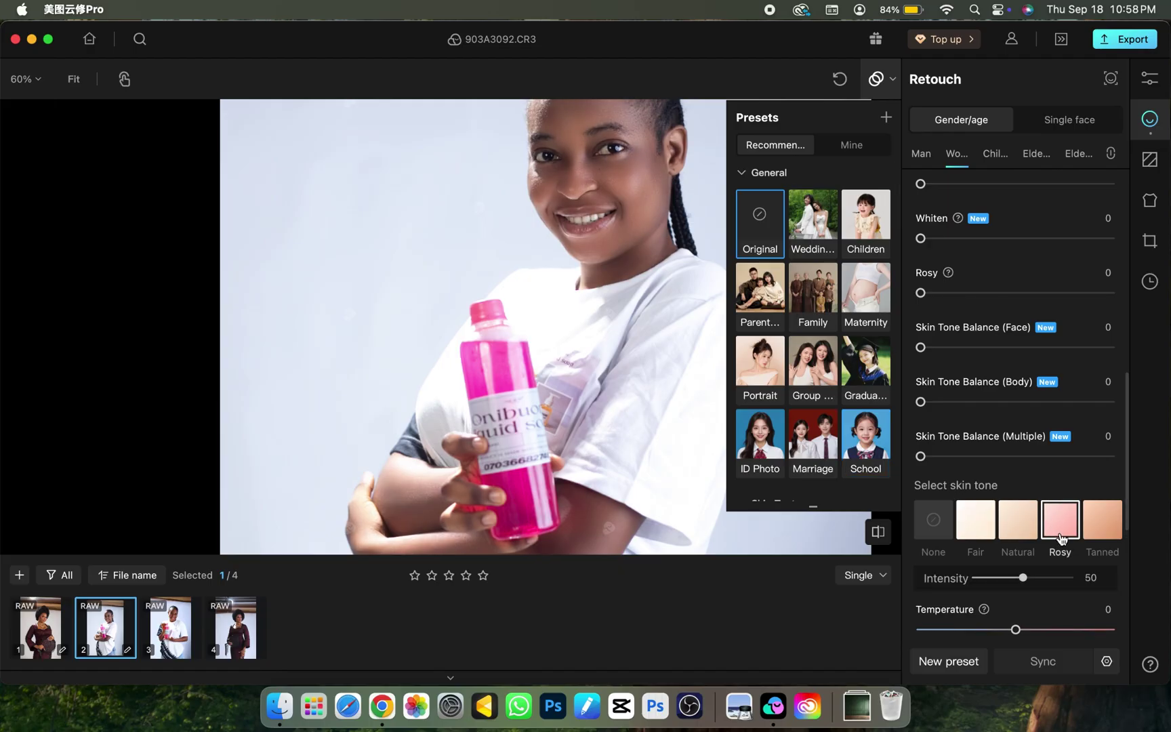
left_click(1103, 535)
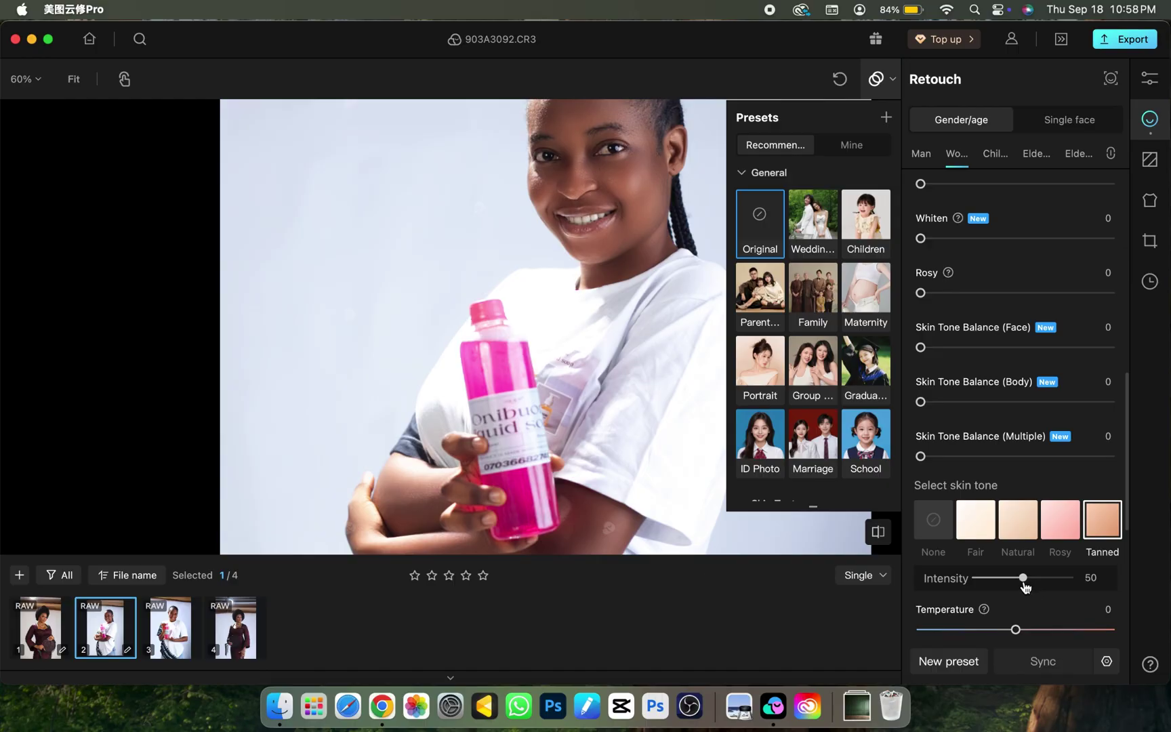
mouse_move(1025, 587)
left_mouse_down()
mouse_move(1082, 582)
mouse_move(1005, 582)
mouse_move(1020, 580)
left_mouse_up()
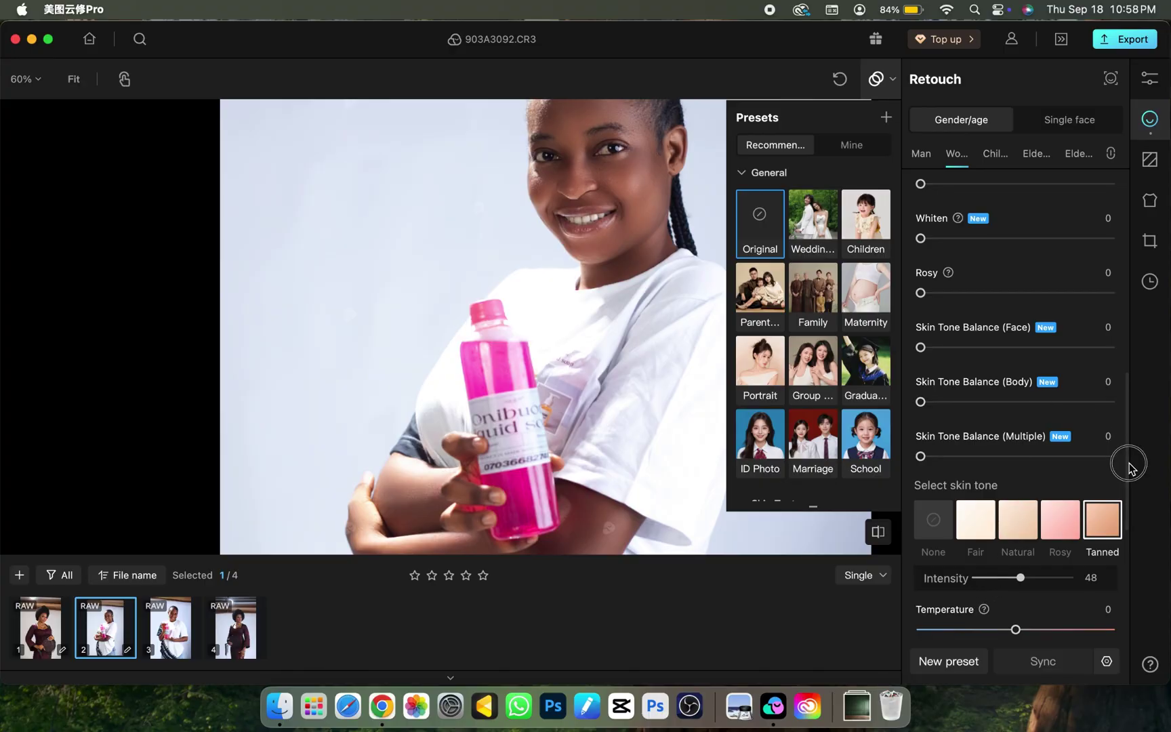
In the Face Shape settings, try a V Shape of 61, check the face, and reduce it to 3
mouse_move(1124, 486)
left_mouse_down()
mouse_move(1133, 601)
mouse_move(1092, 274)
left_mouse_up()
scroll(1032, 191, "up", 2)
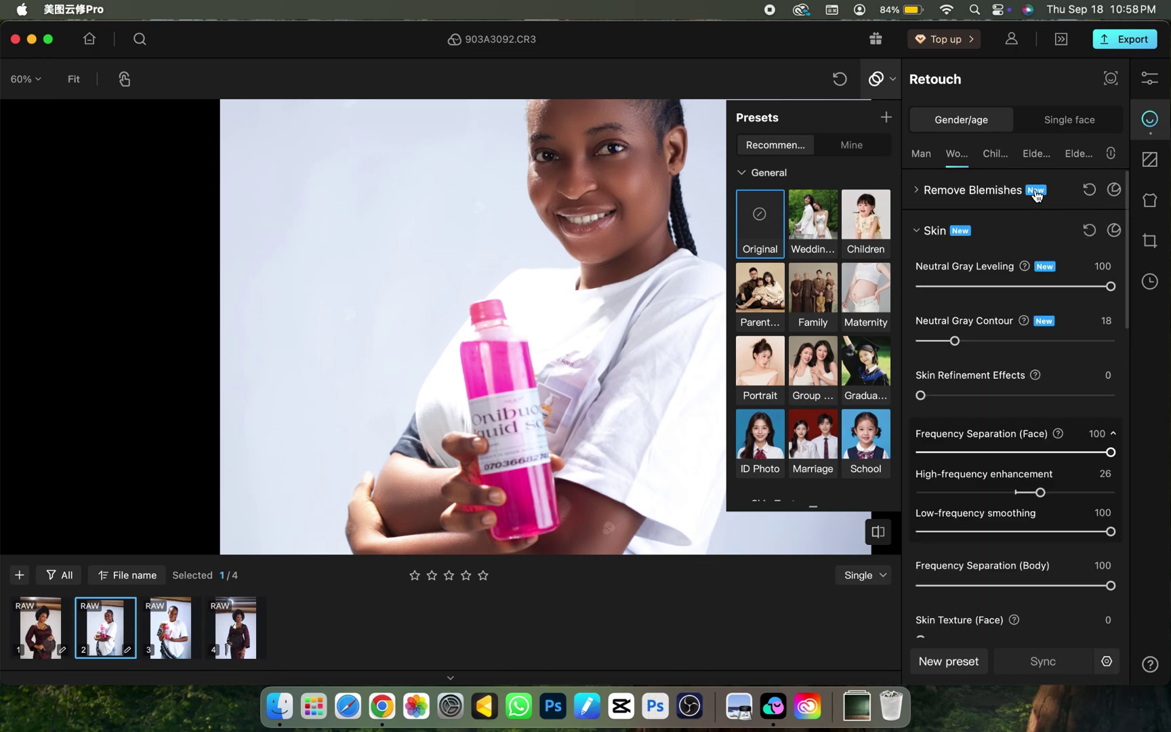
left_click(918, 232)
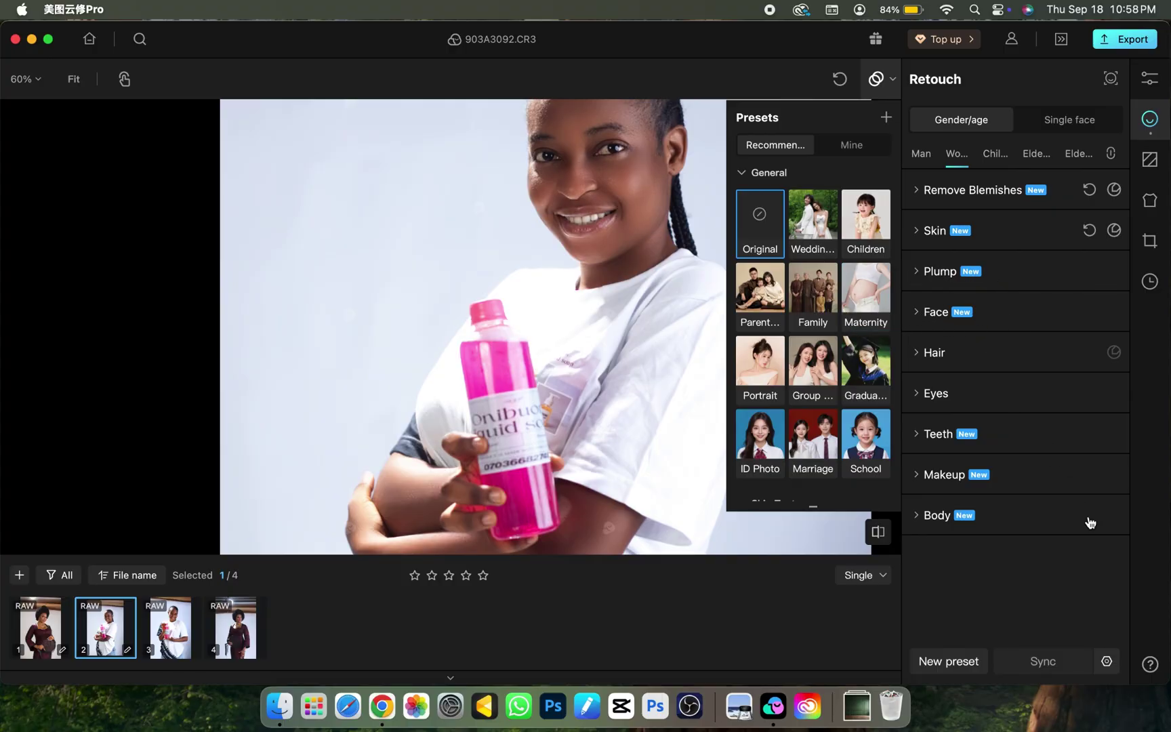
left_click(912, 312)
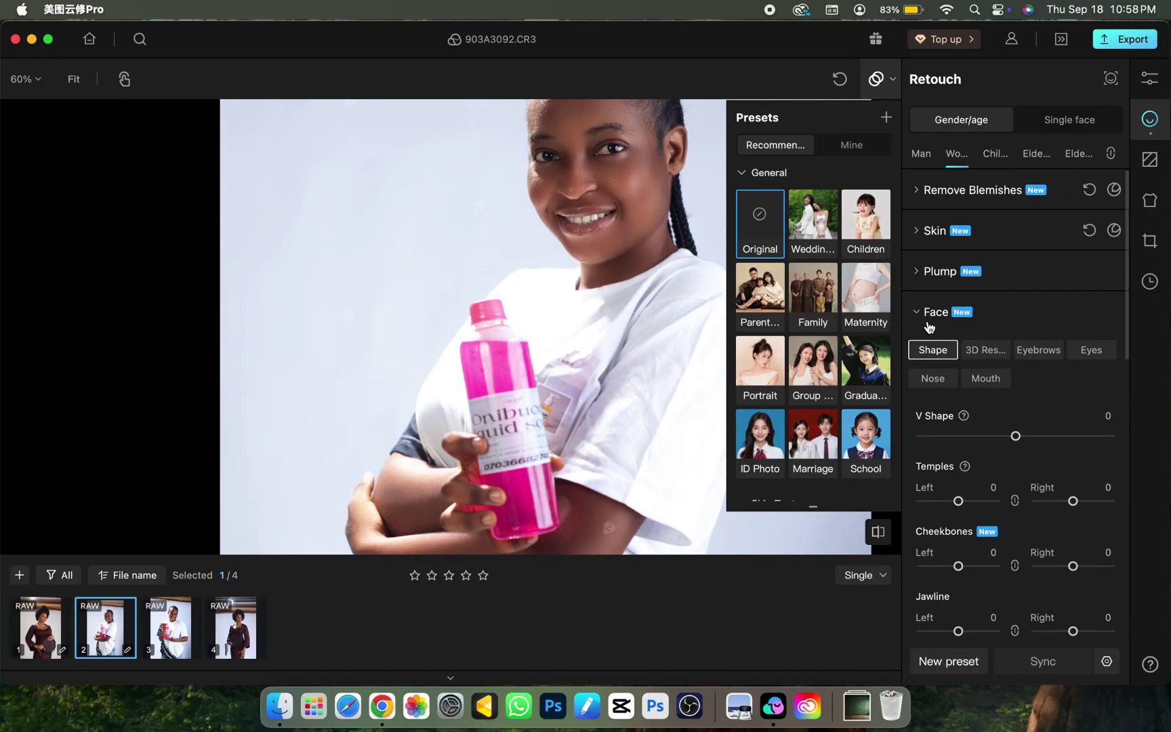
scroll(963, 405, "down", 3)
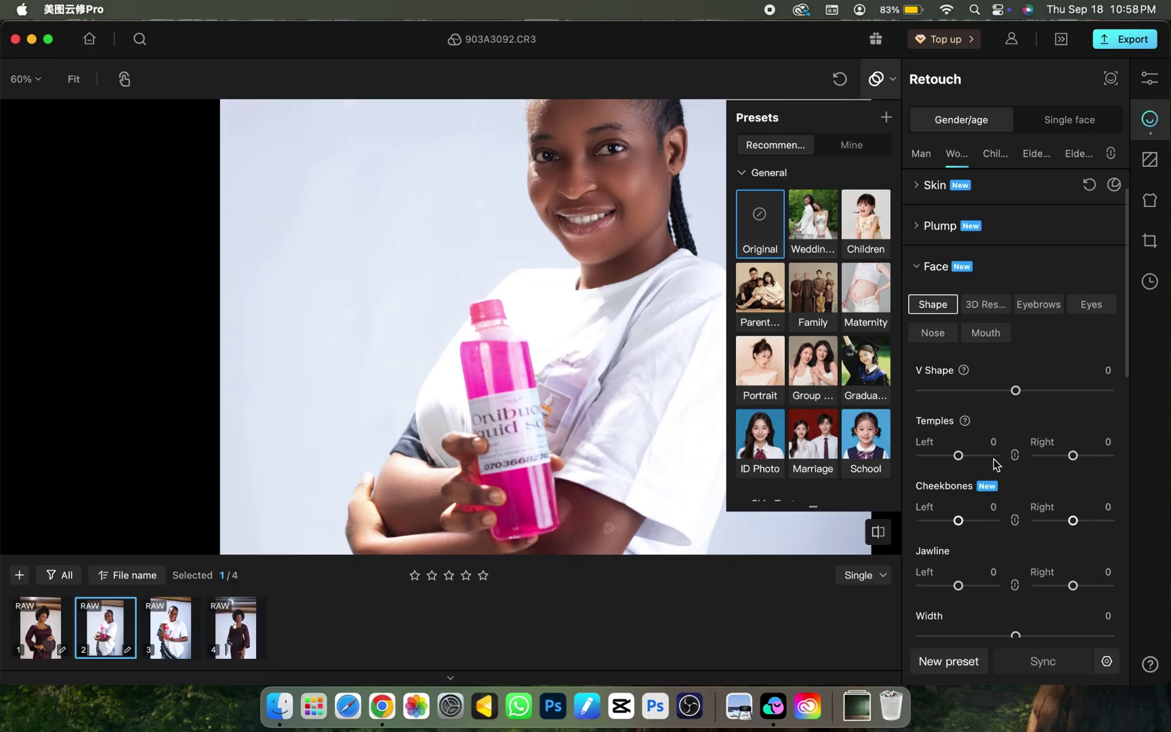
scroll(956, 355, "down", 3)
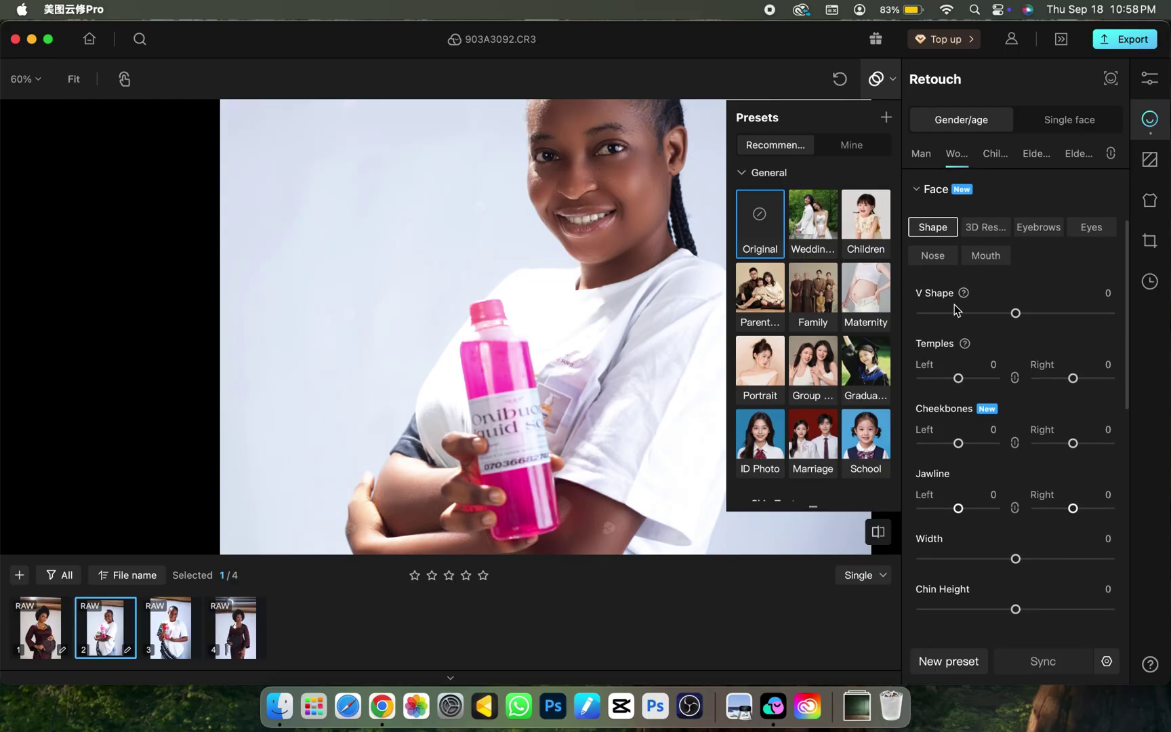
left_click_drag(1015, 311, 1074, 310)
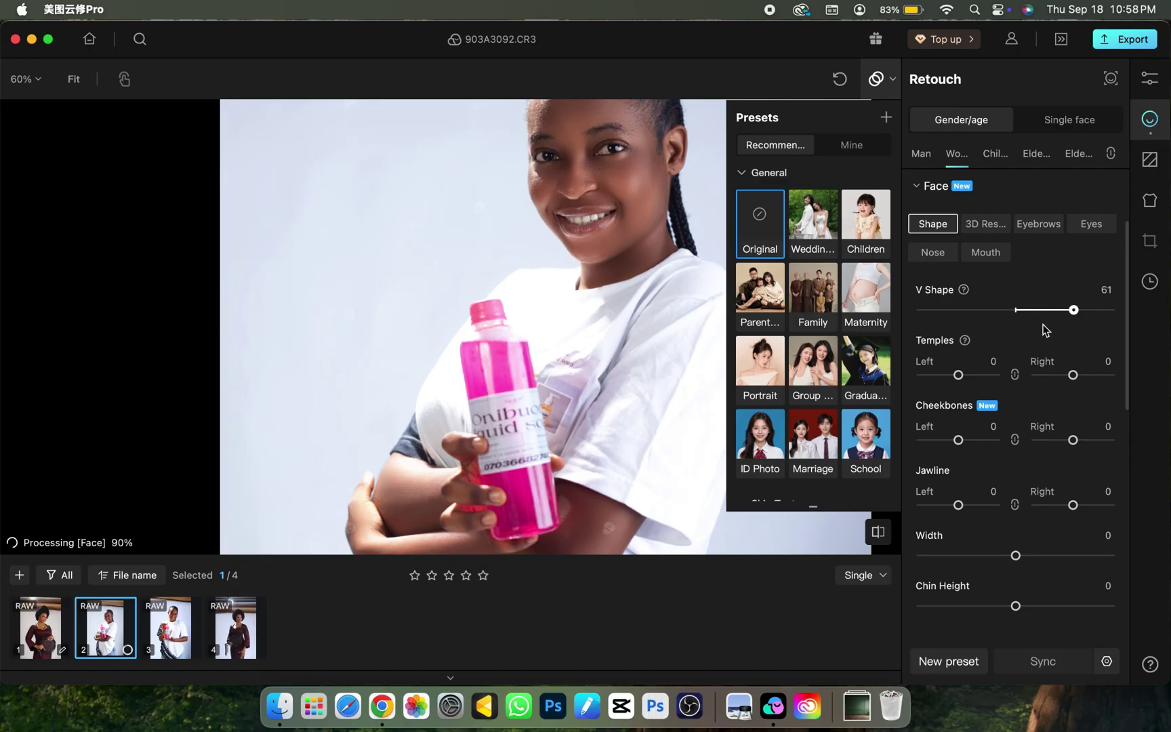
scroll(599, 368, "up", 5)
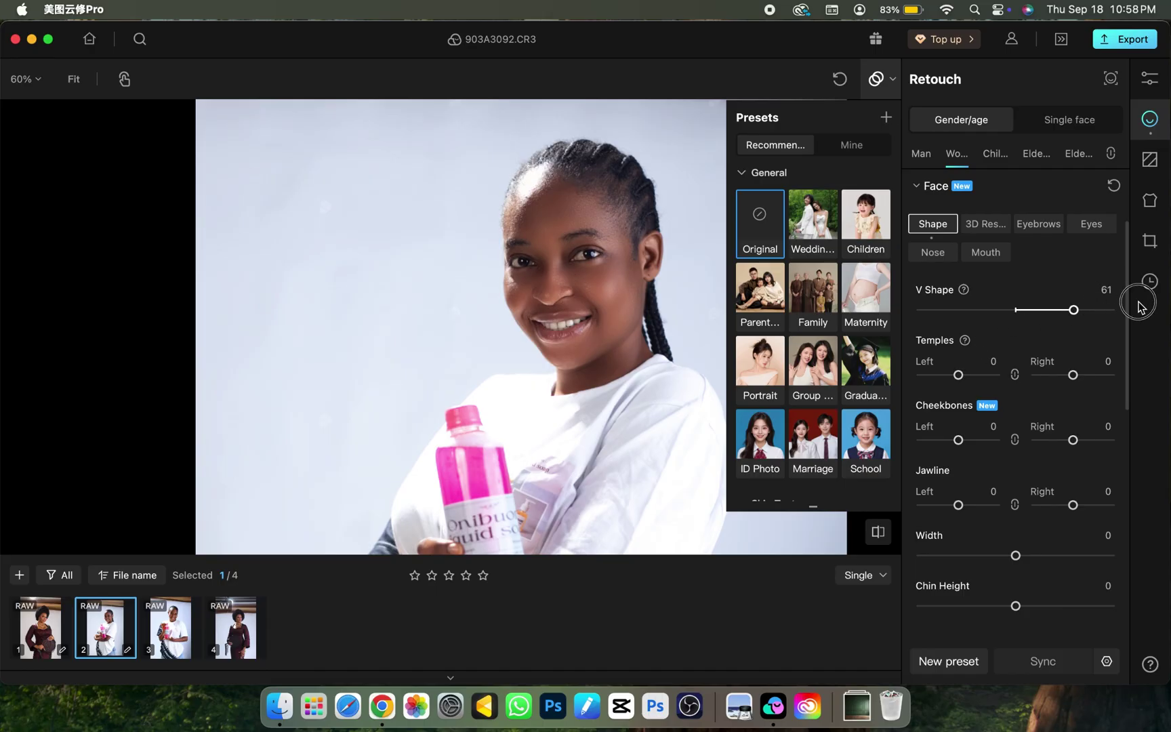
left_click_drag(1073, 310, 1018, 311)
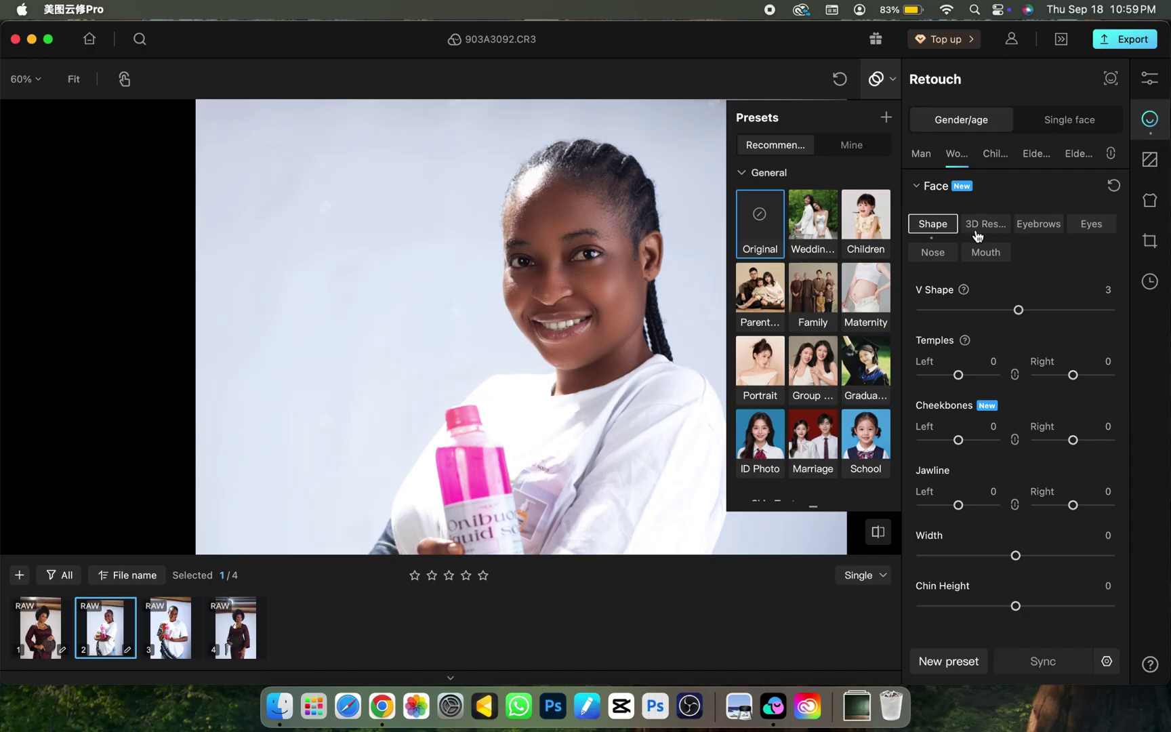
Look through the Face settings for 3D reshaping, eyebrows and eyes
left_click(983, 225)
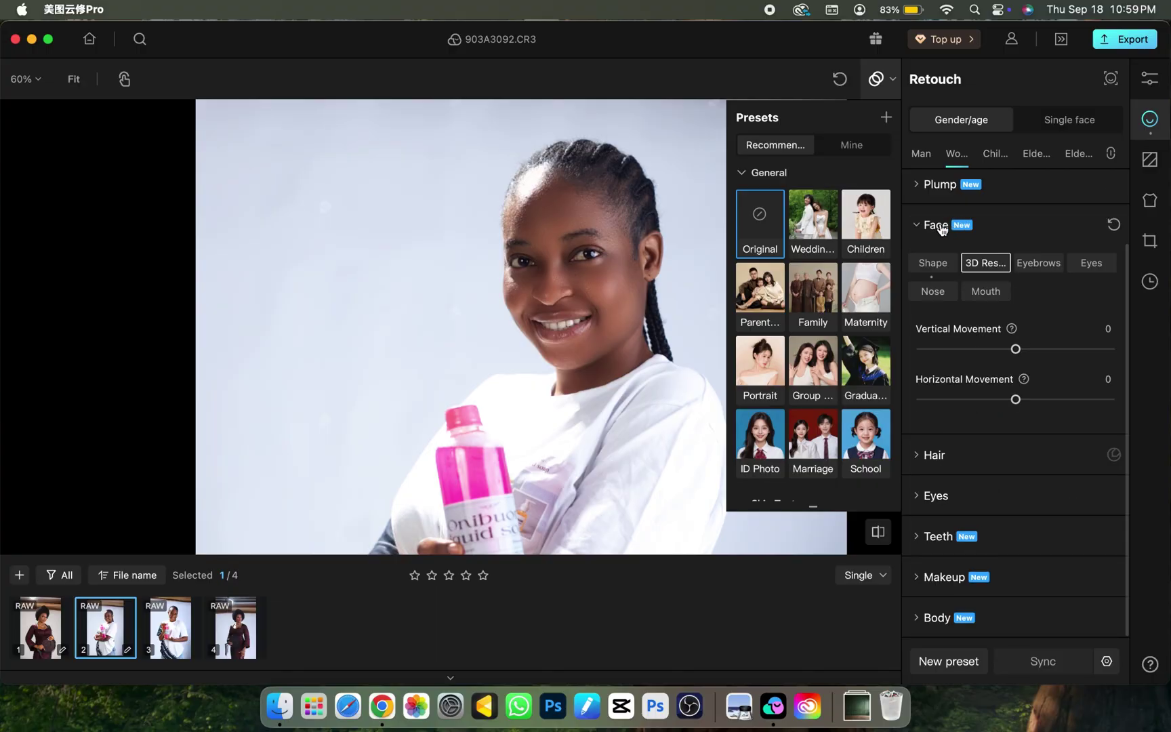
left_click(1048, 270)
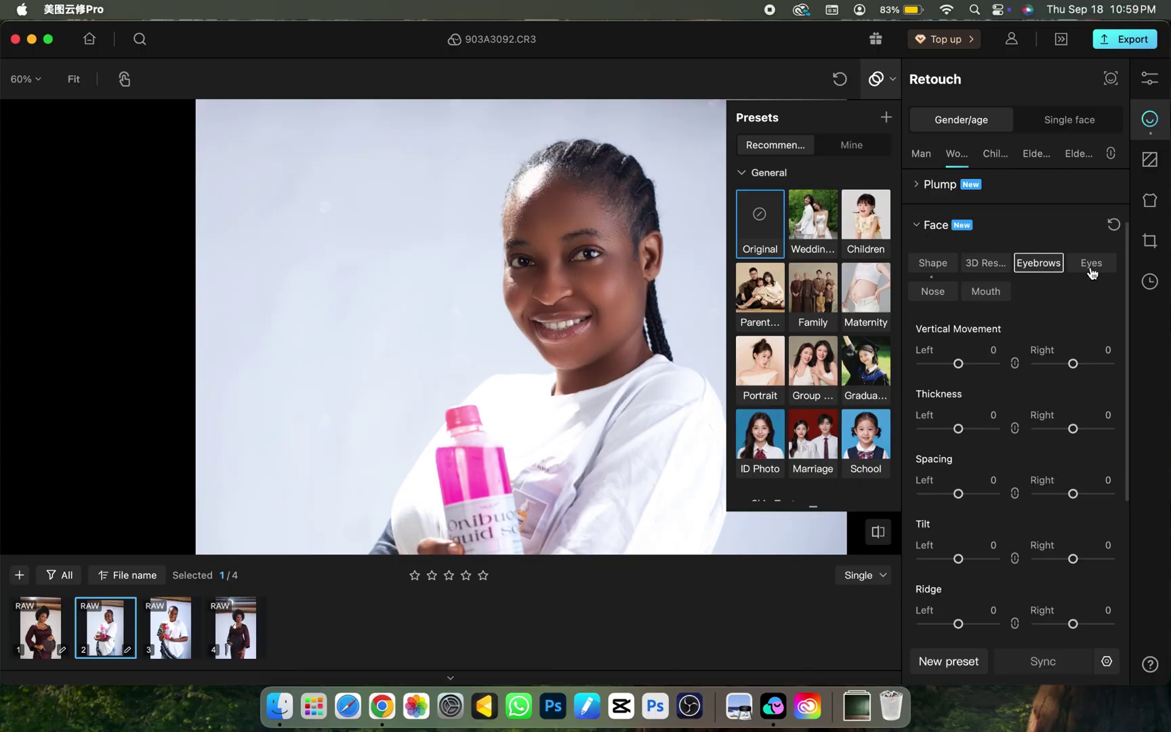
left_click(1092, 271)
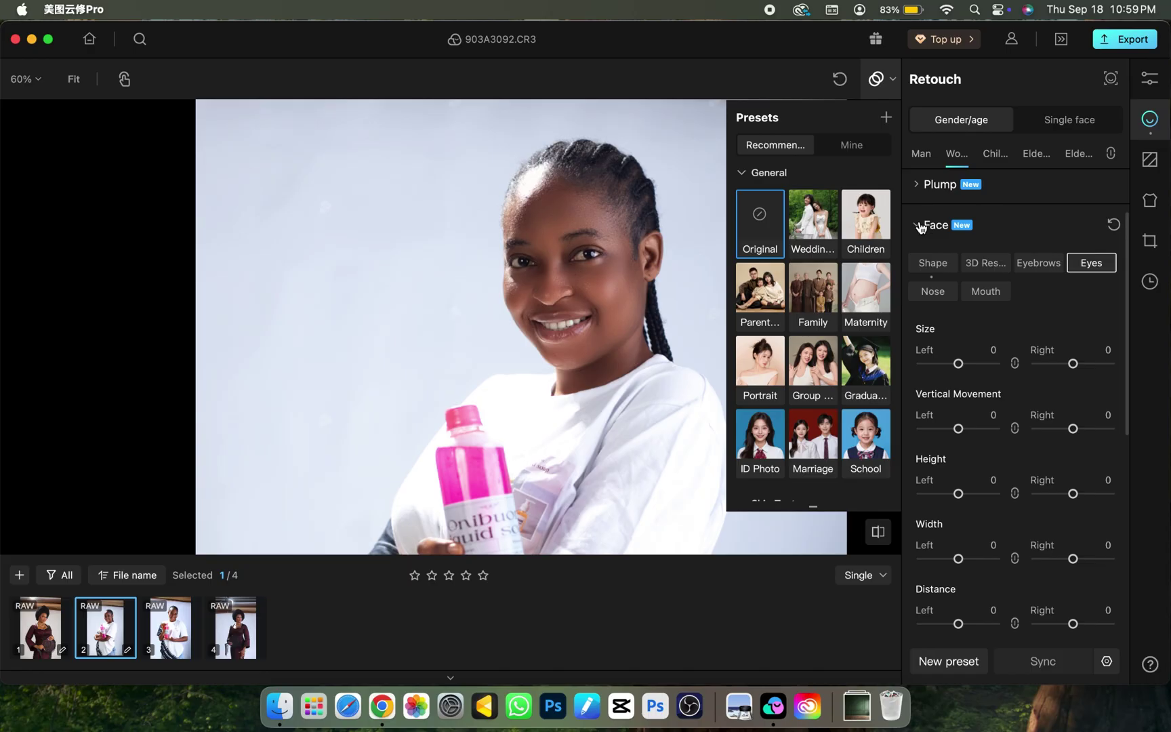
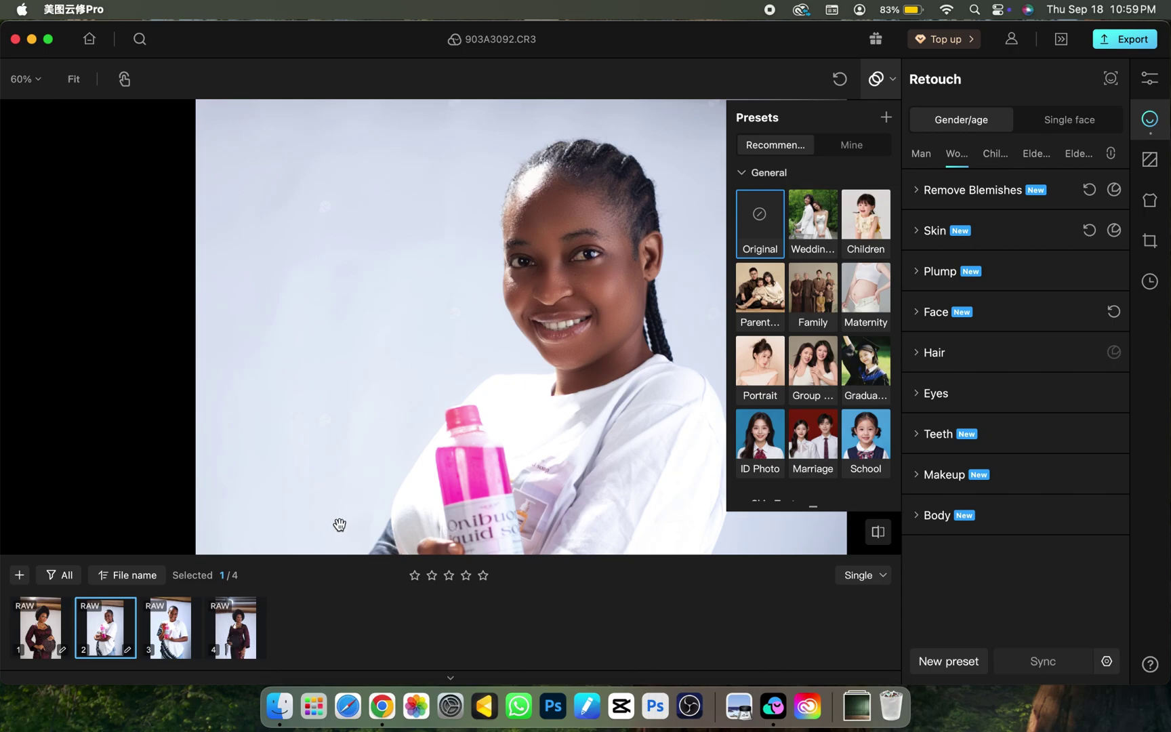
Copy the portrait's adjustment settings with the current selection, paste them onto the third photo, 903A3095.CR3, and inspect the face
key("super+e")
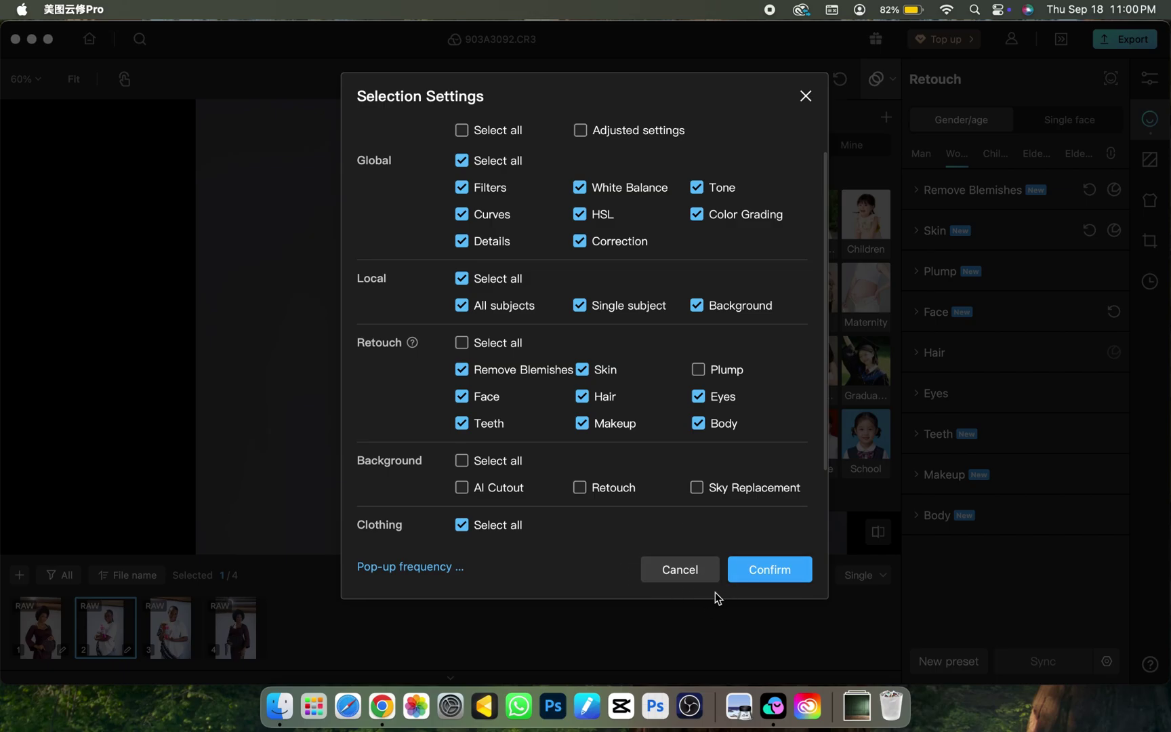
left_click(759, 579)
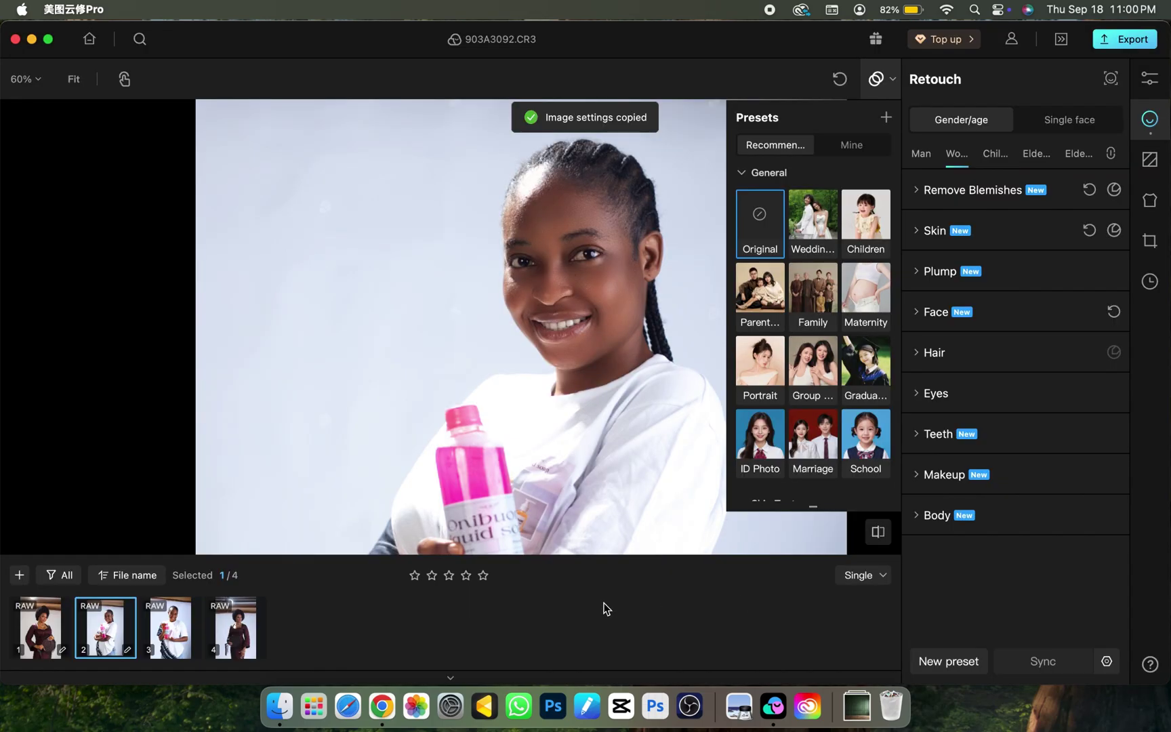
left_click(163, 642)
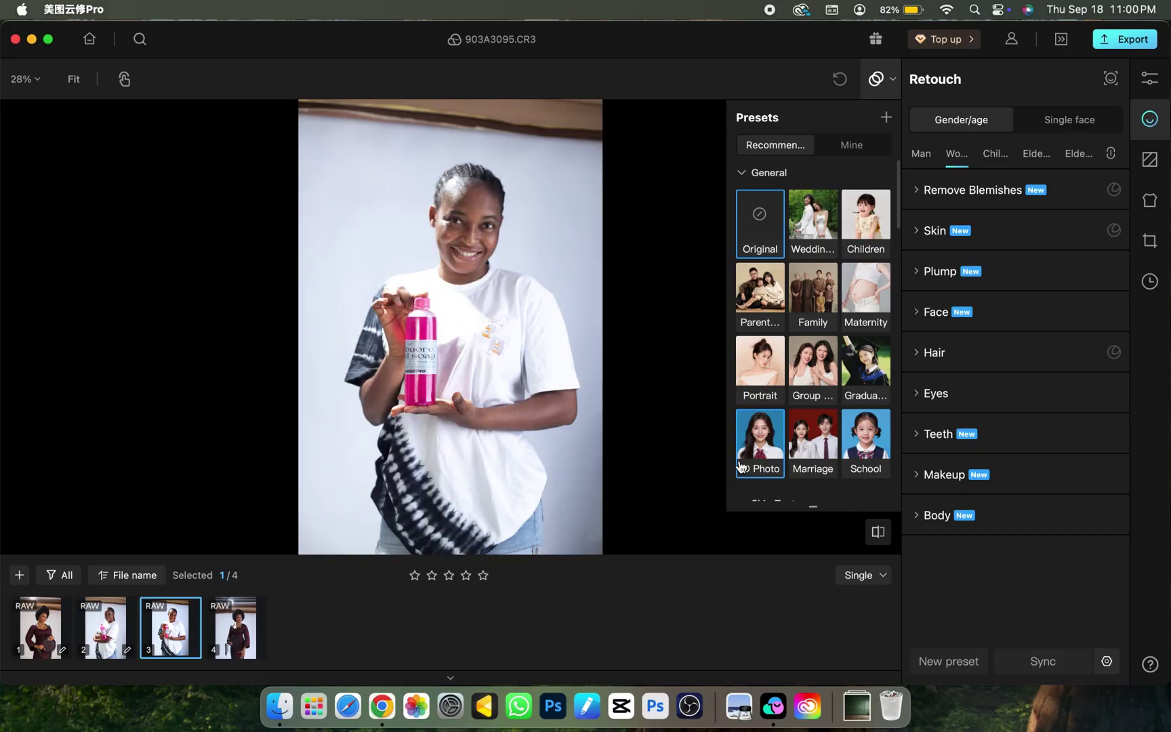
key("super+v")
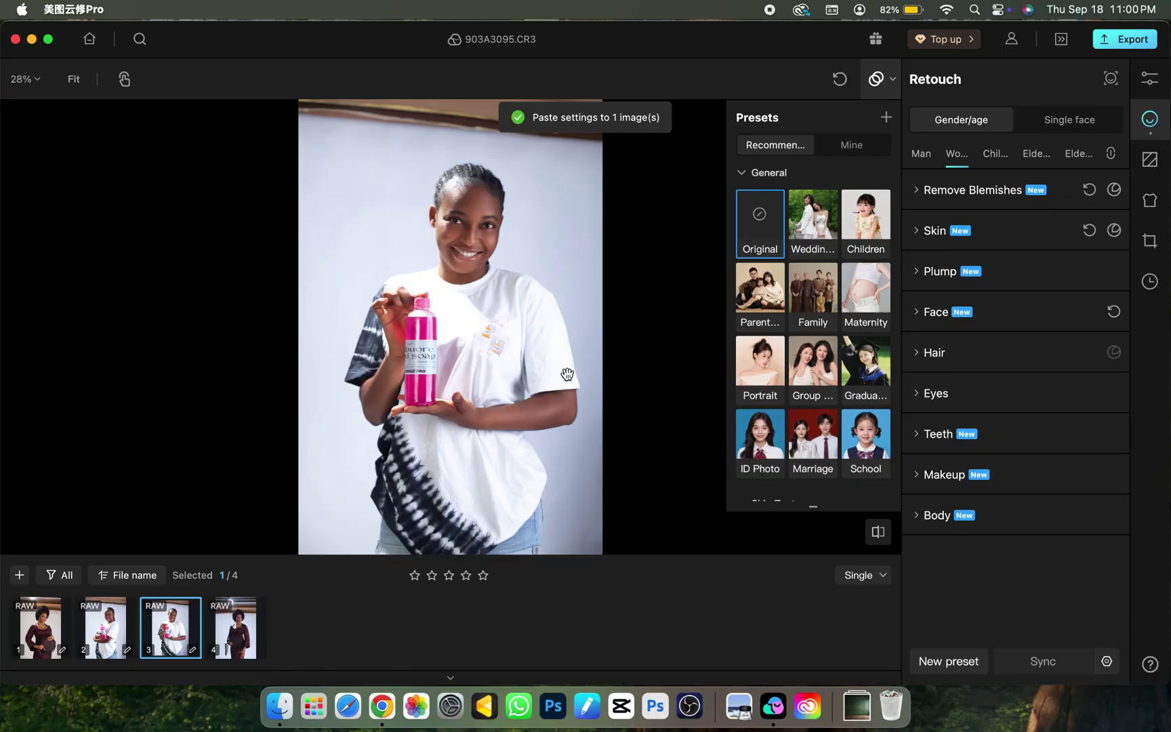
scroll(434, 294, "up", 3)
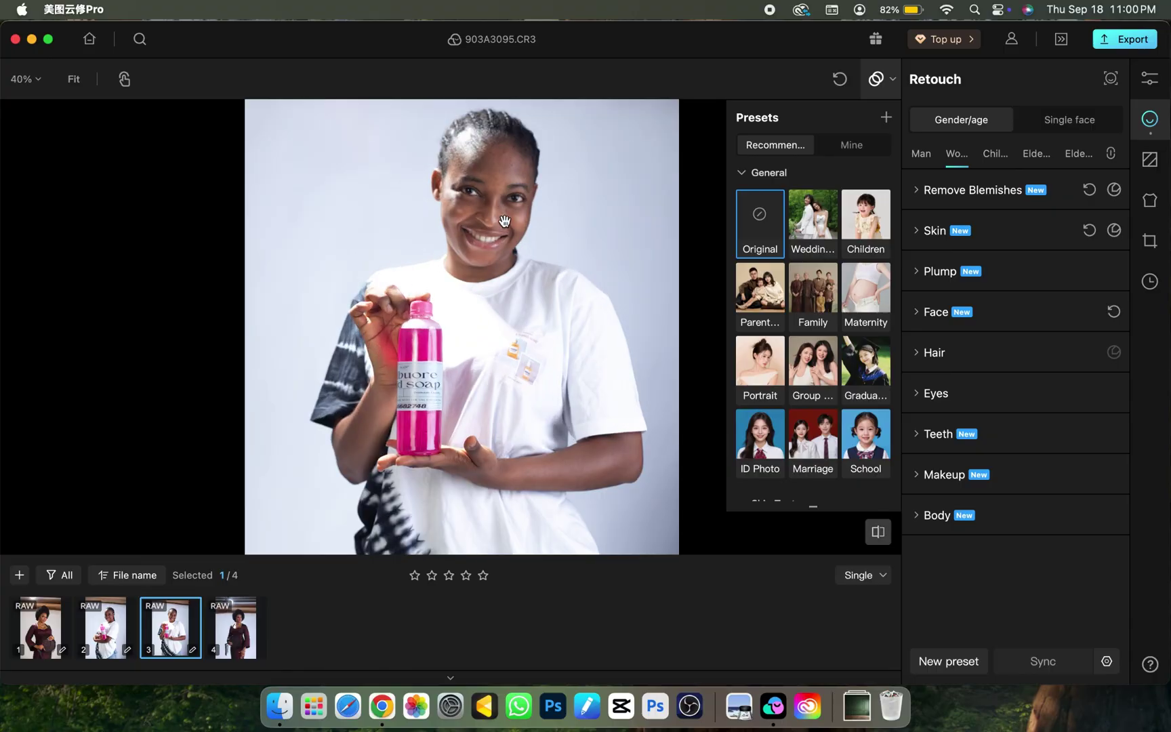
scroll(504, 220, "up", 3)
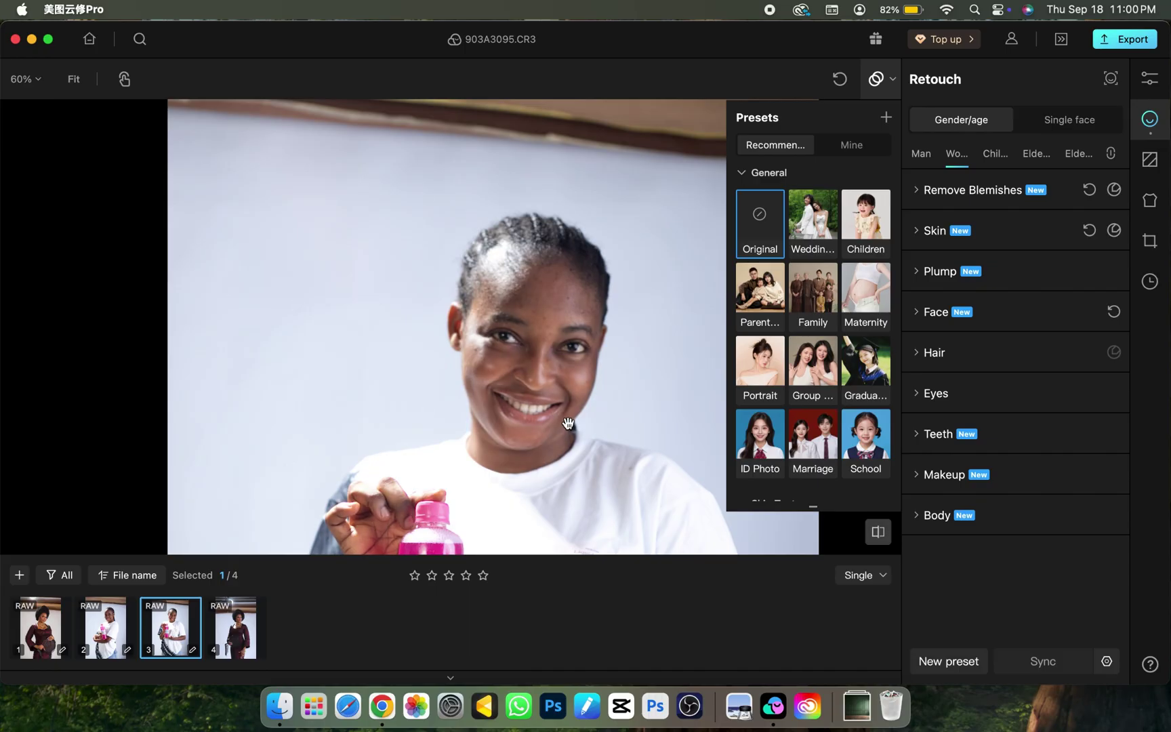
scroll(566, 421, "down", 4)
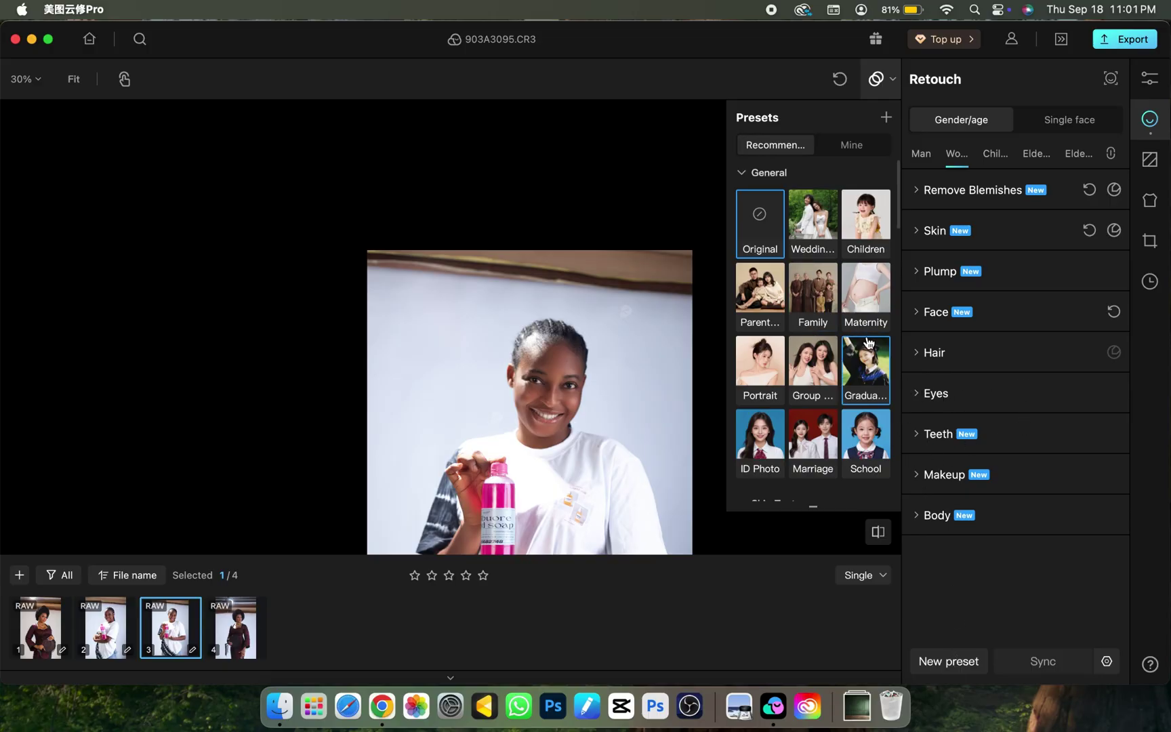
Review the Hair and Makeup settings and apply the Light makeup set to the third portrait
left_click(913, 358)
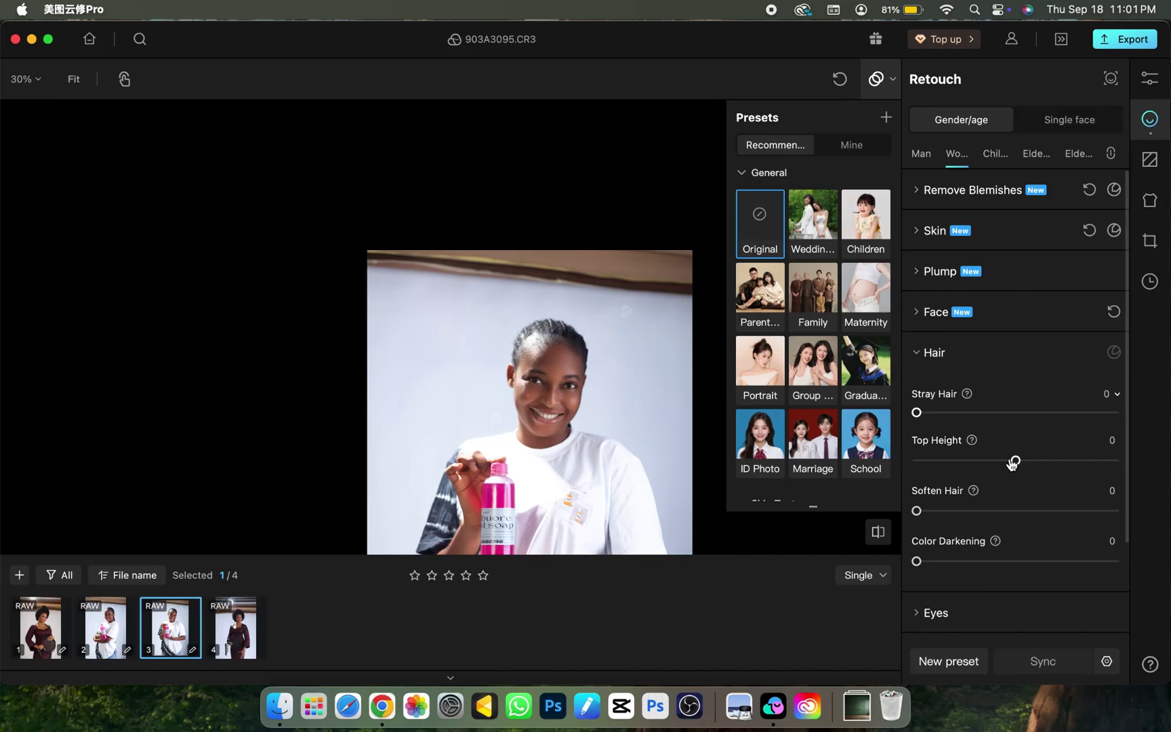
left_click(919, 355)
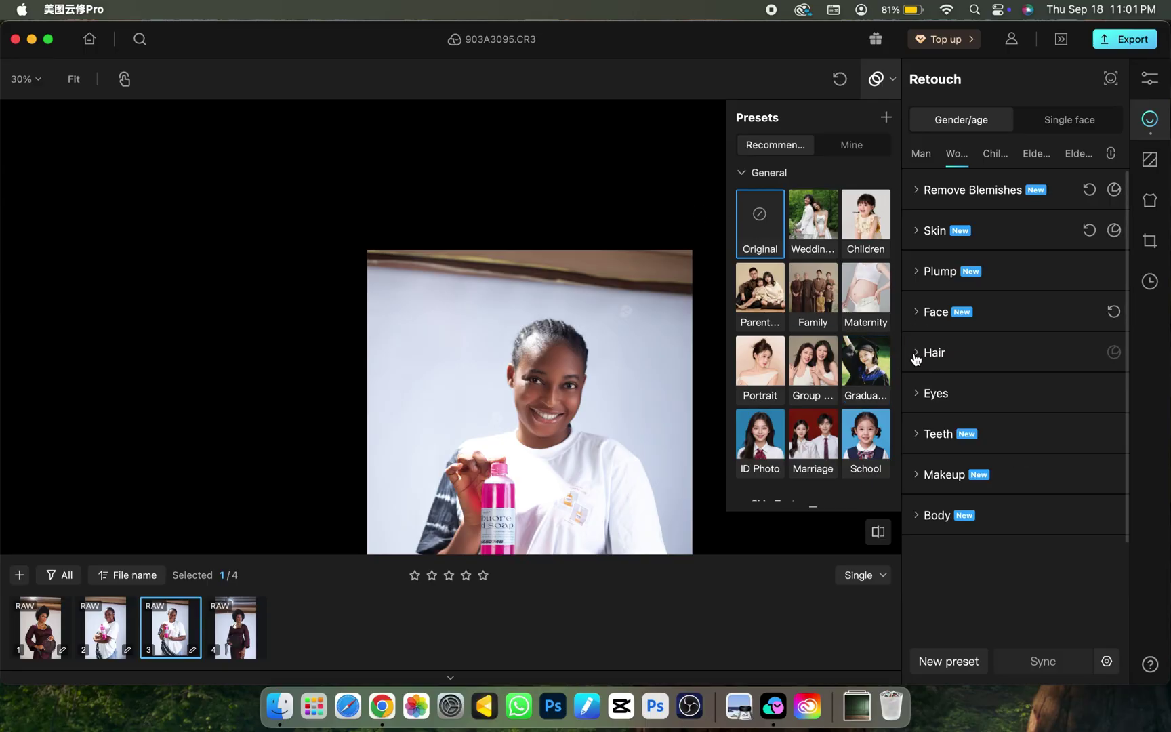
left_click(920, 474)
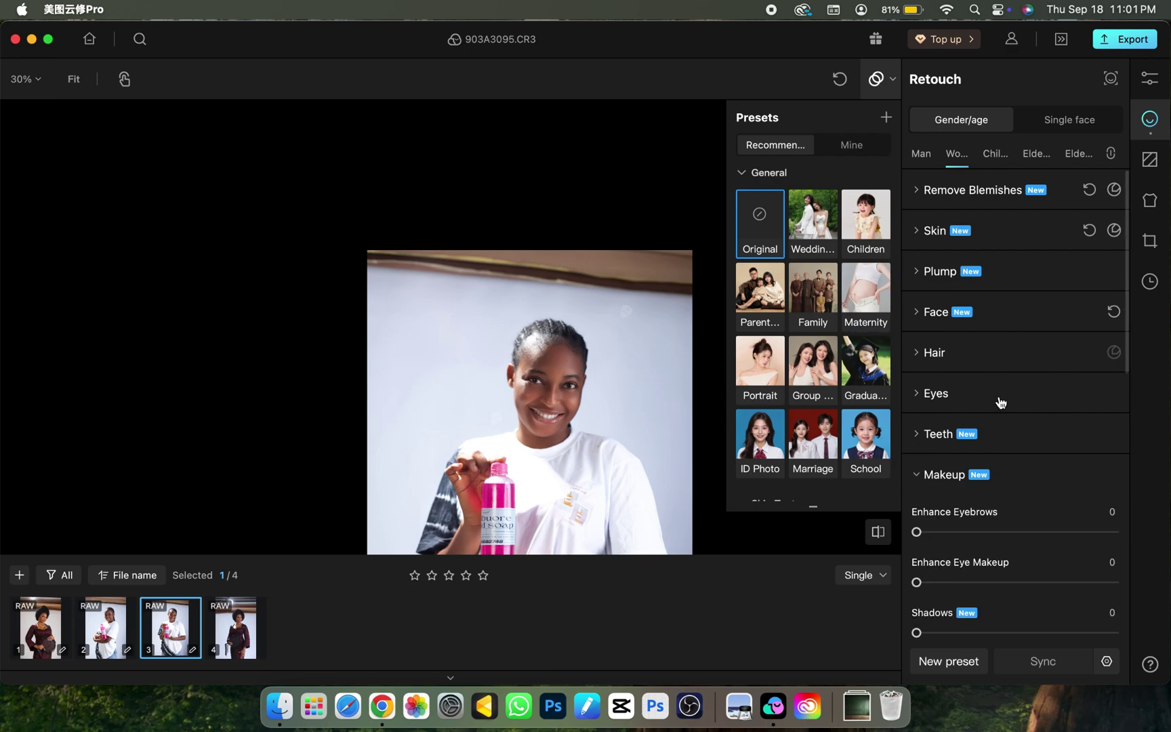
scroll(1000, 403, "down", 5)
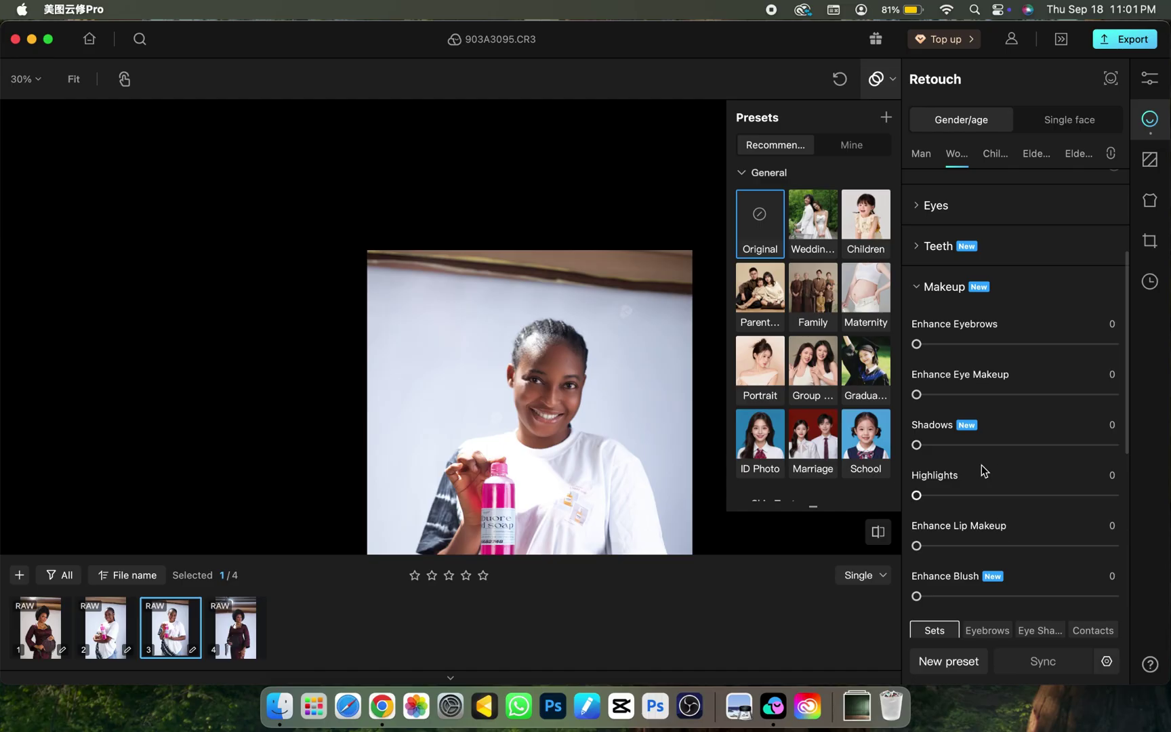
scroll(982, 465, "down", 5)
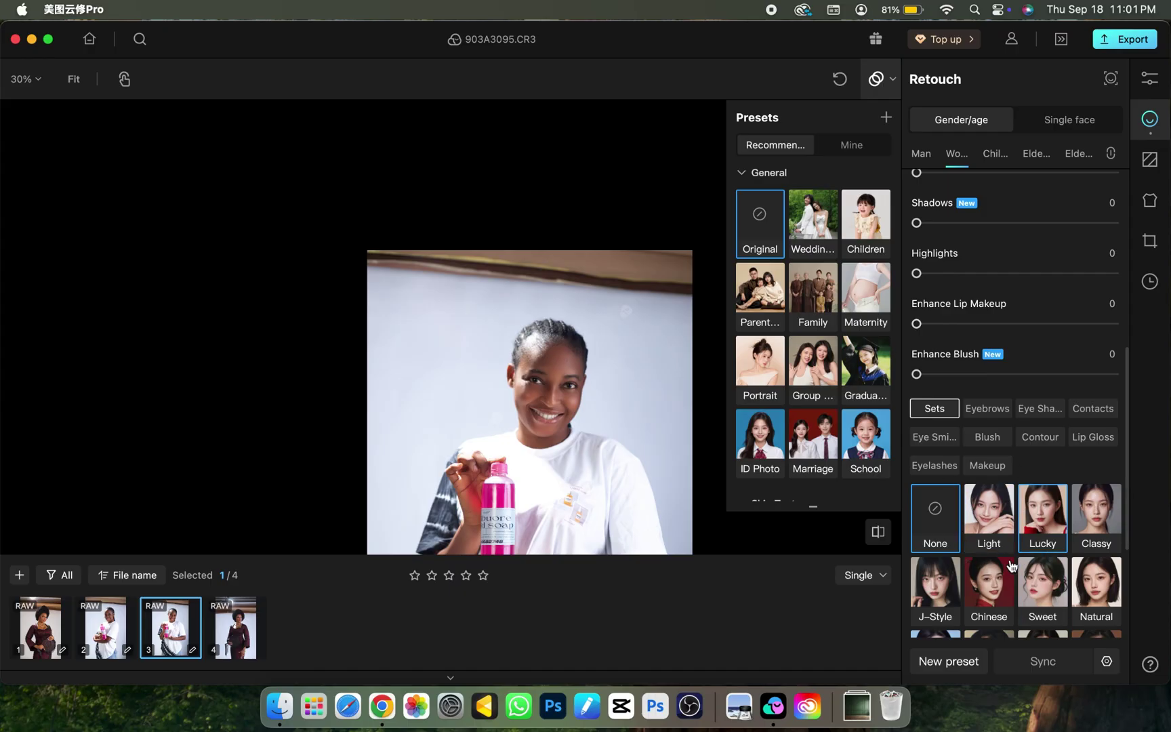
scroll(950, 410, "down", 1)
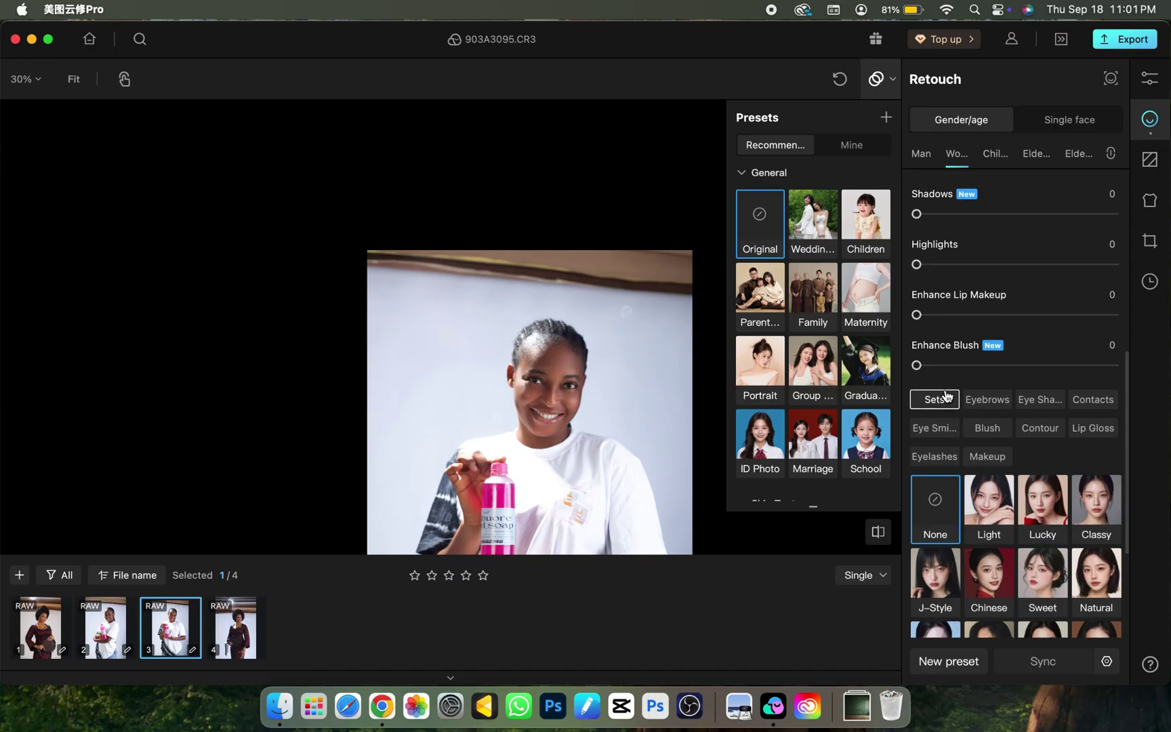
scroll(947, 396, "down", 2)
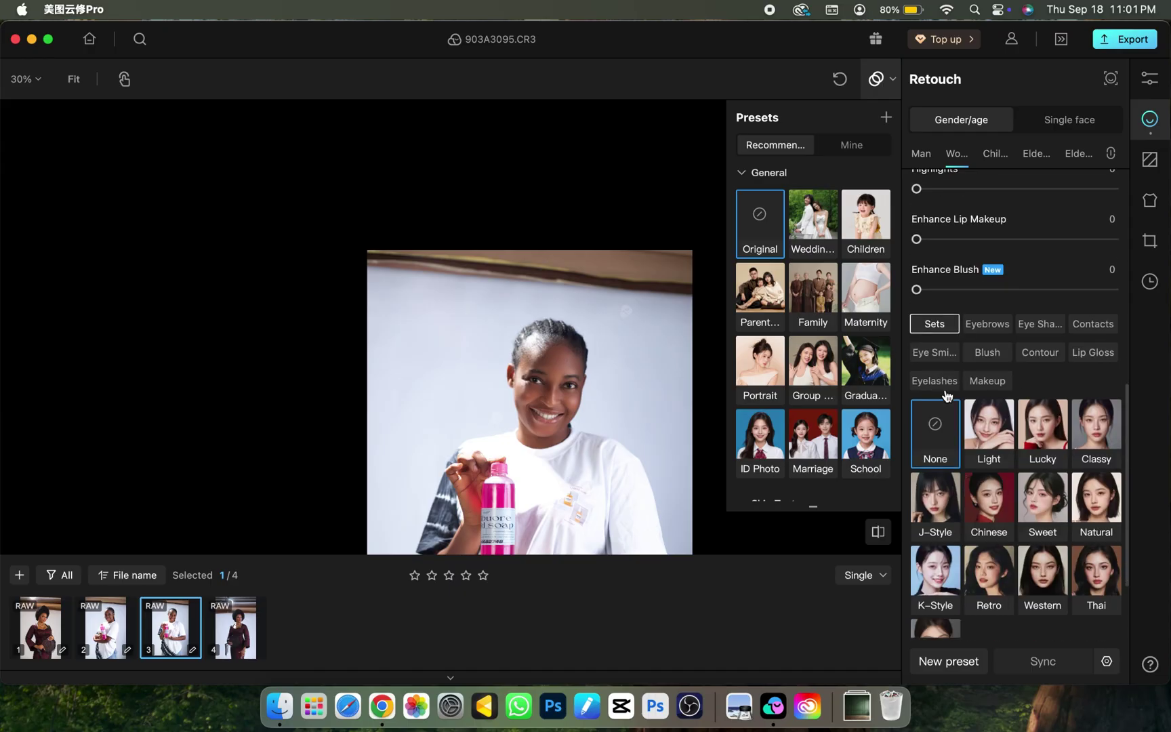
left_click(988, 439)
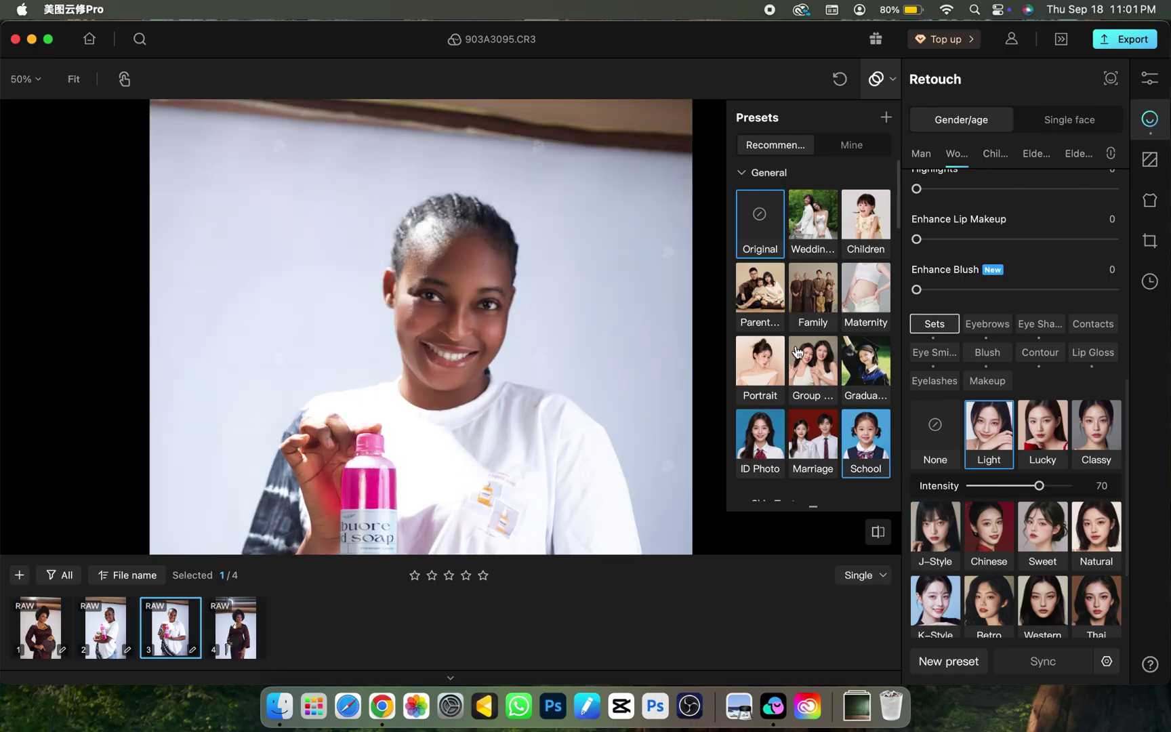
Remove the Light makeup set from the third portrait, compare the eyebrow styles, and apply eyebrow style 02 in black
left_click(941, 444)
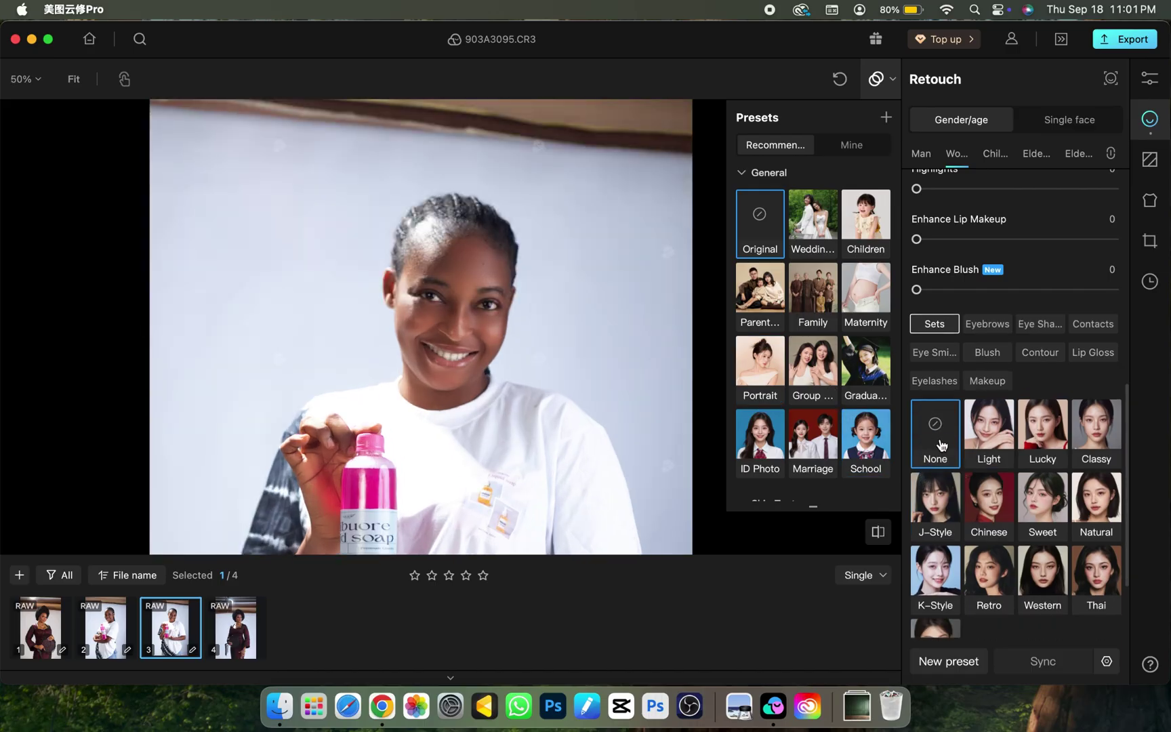
left_click(984, 330)
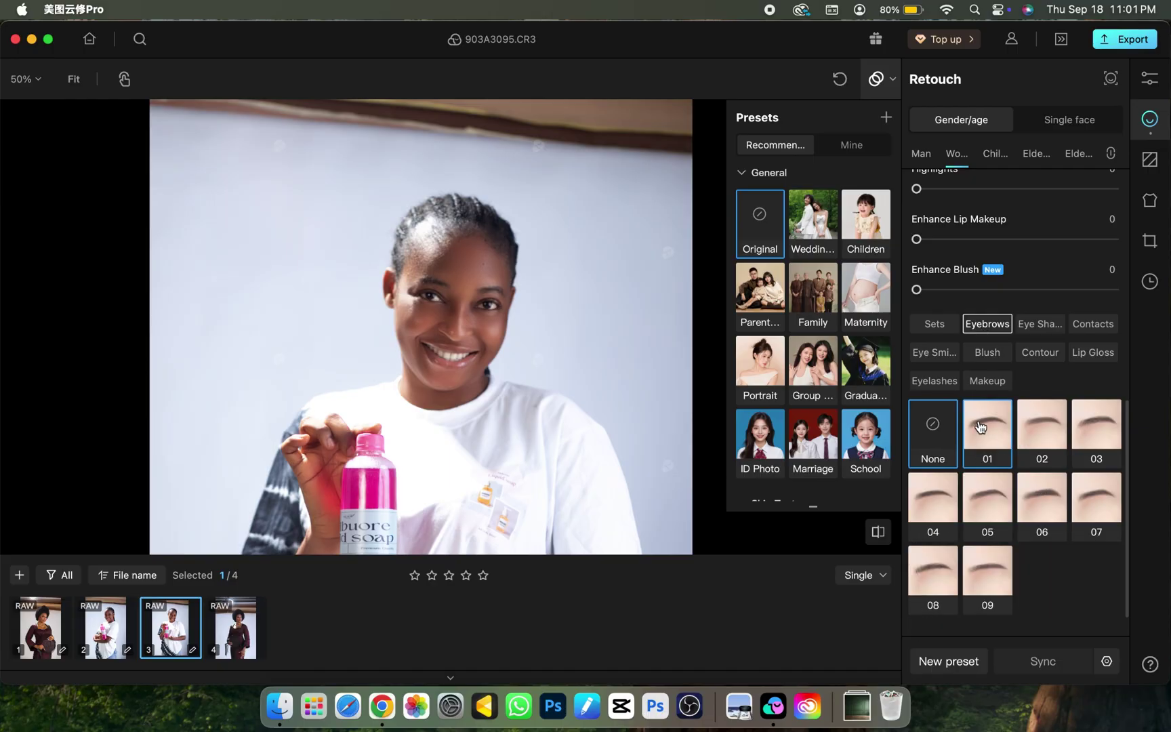
left_click(983, 427)
left_click(1044, 431)
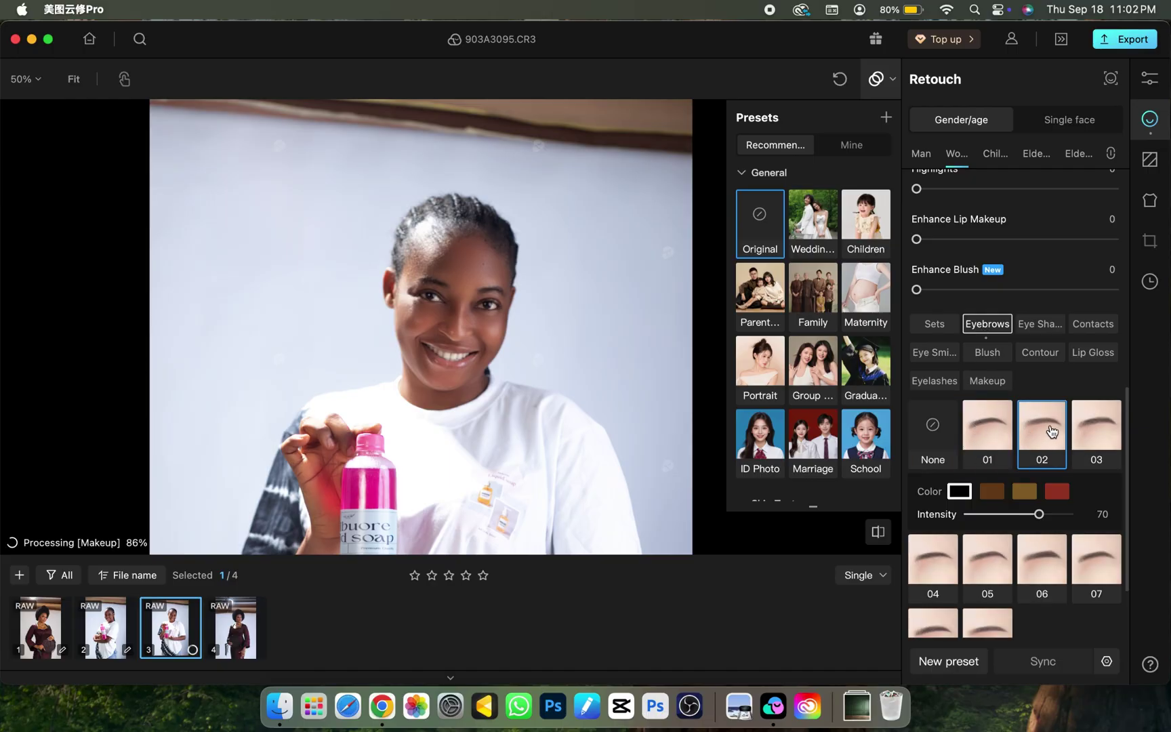
left_click(1087, 434)
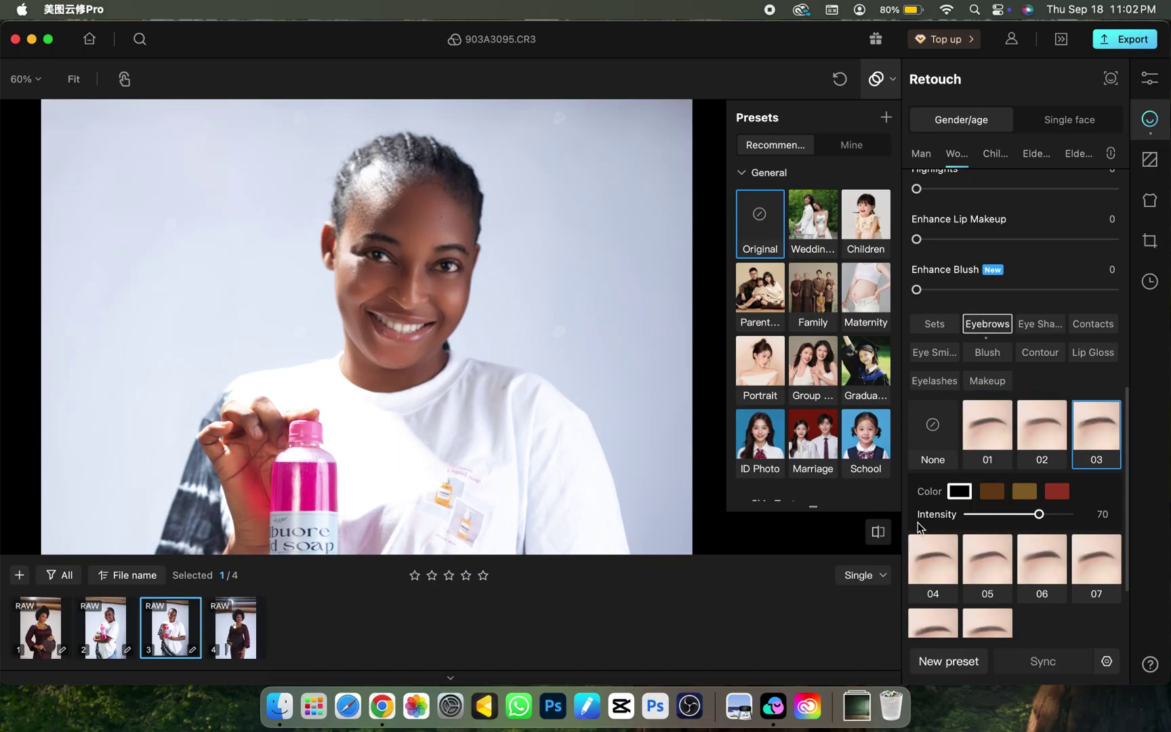
left_click(934, 562)
left_click(989, 566)
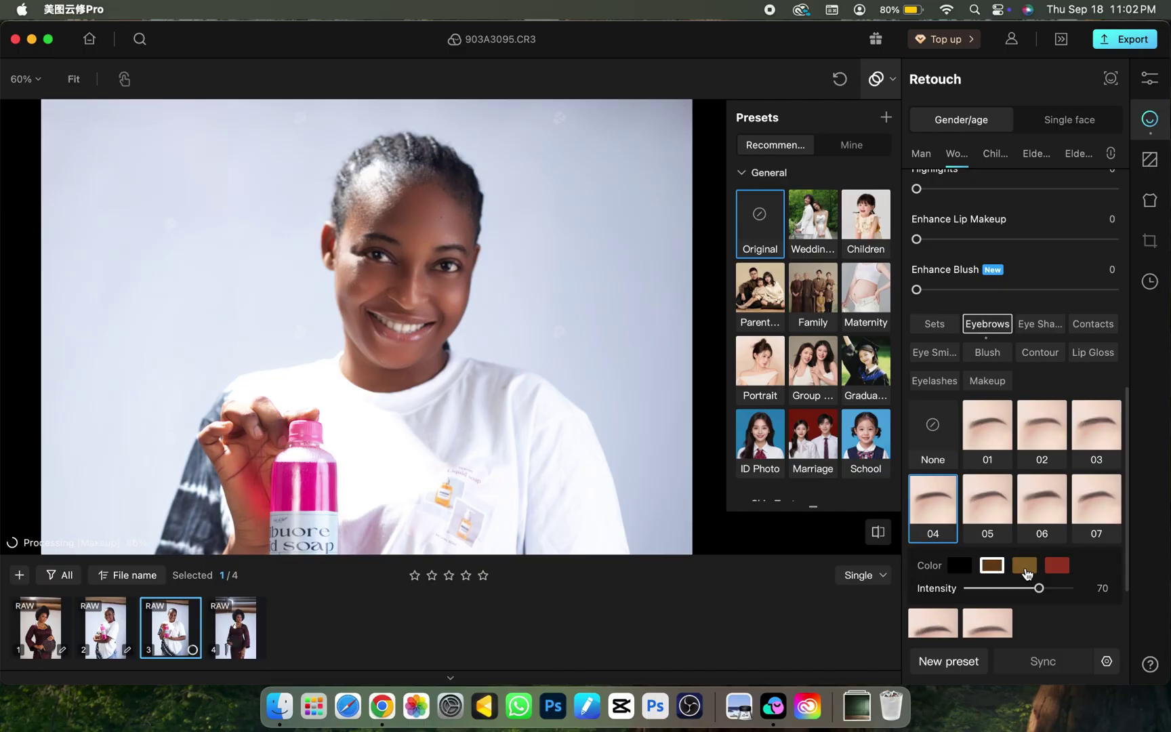
left_click(1037, 502)
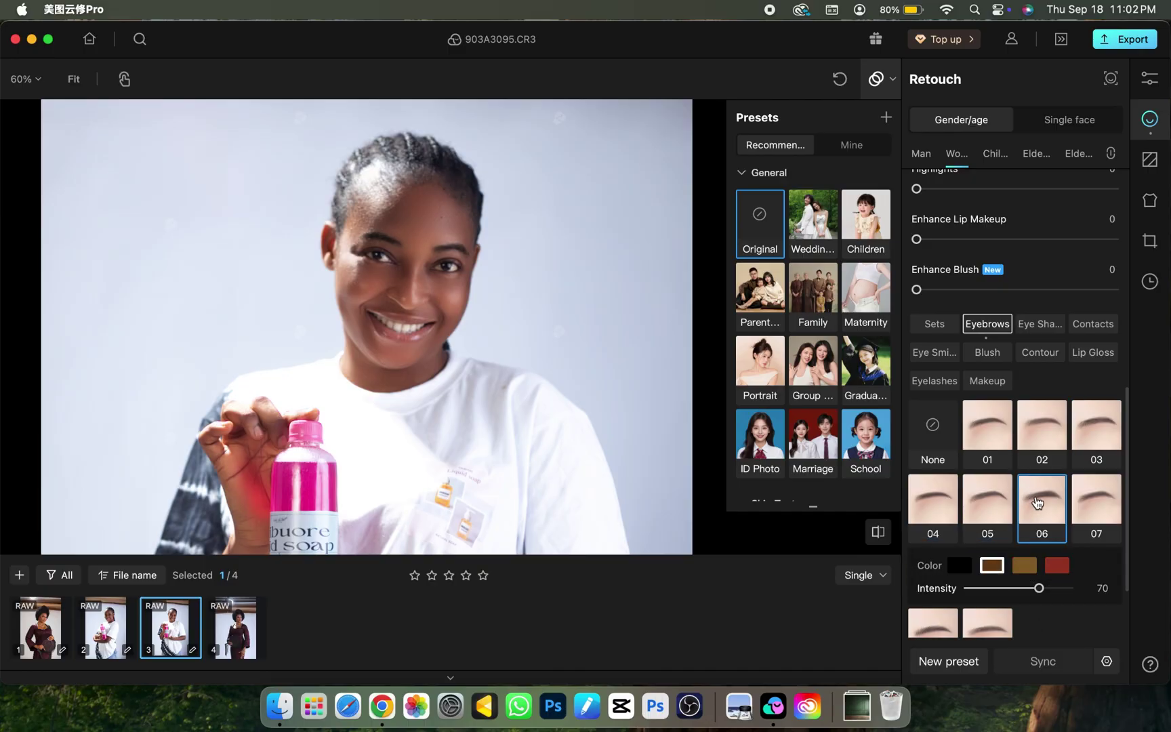
left_click(1034, 437)
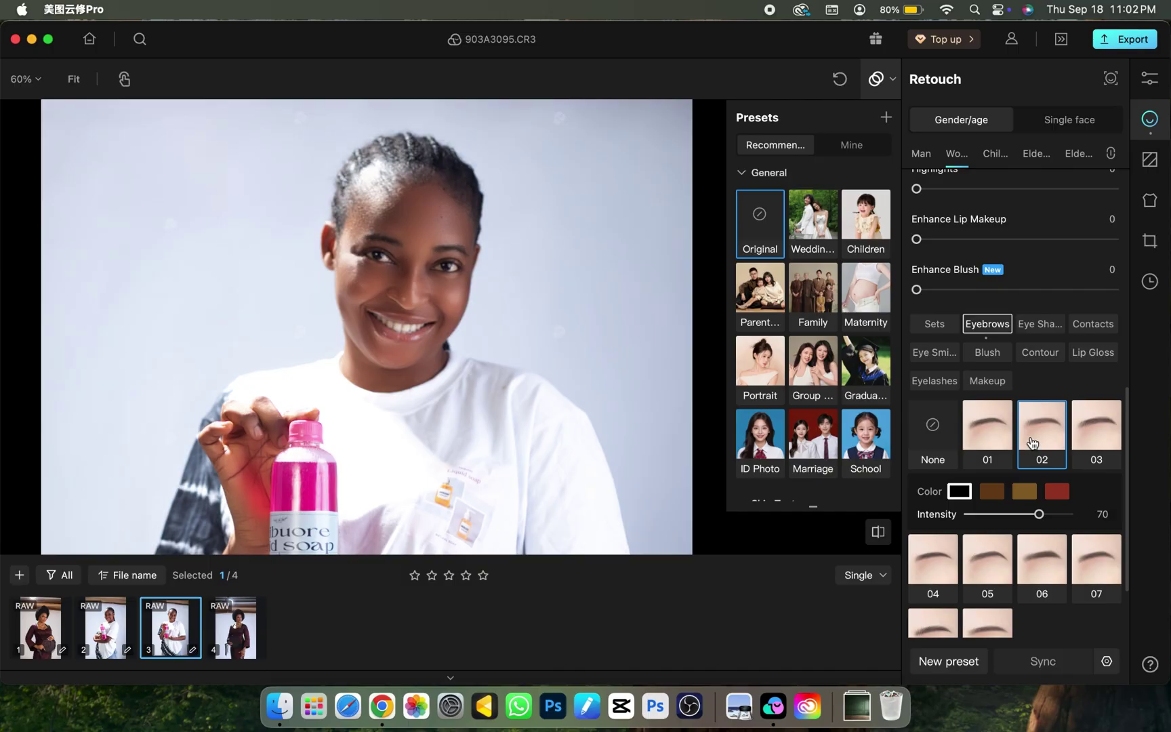
Try eye shadow style 01 on the portrait and set the eye shadow back to None
left_click(1039, 324)
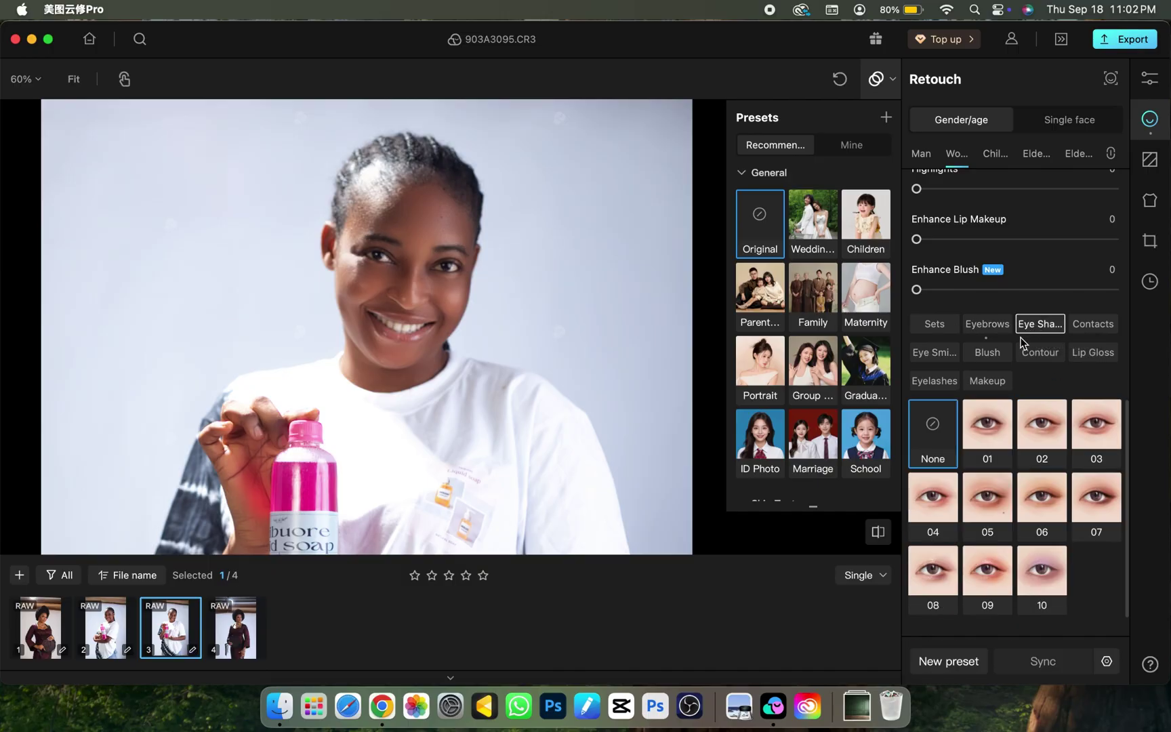
left_click(986, 437)
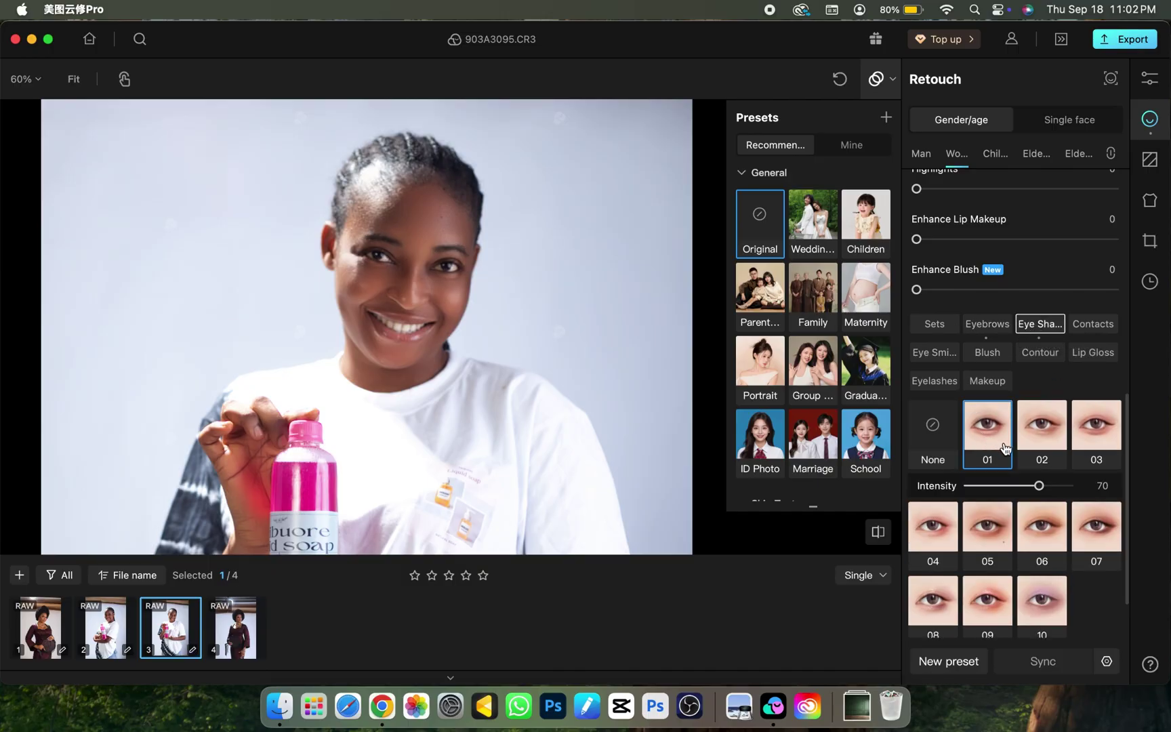
left_click(923, 440)
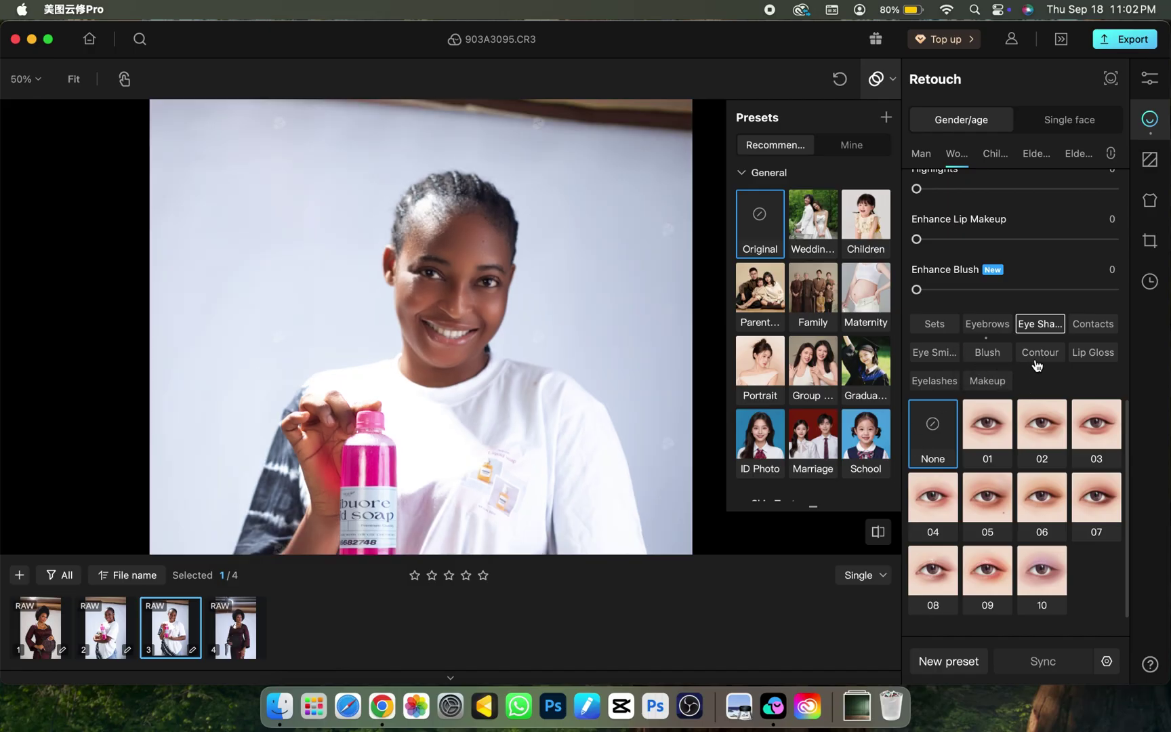
Compare the lip gloss shades on the portrait and apply lip gloss 05
left_click(1038, 359)
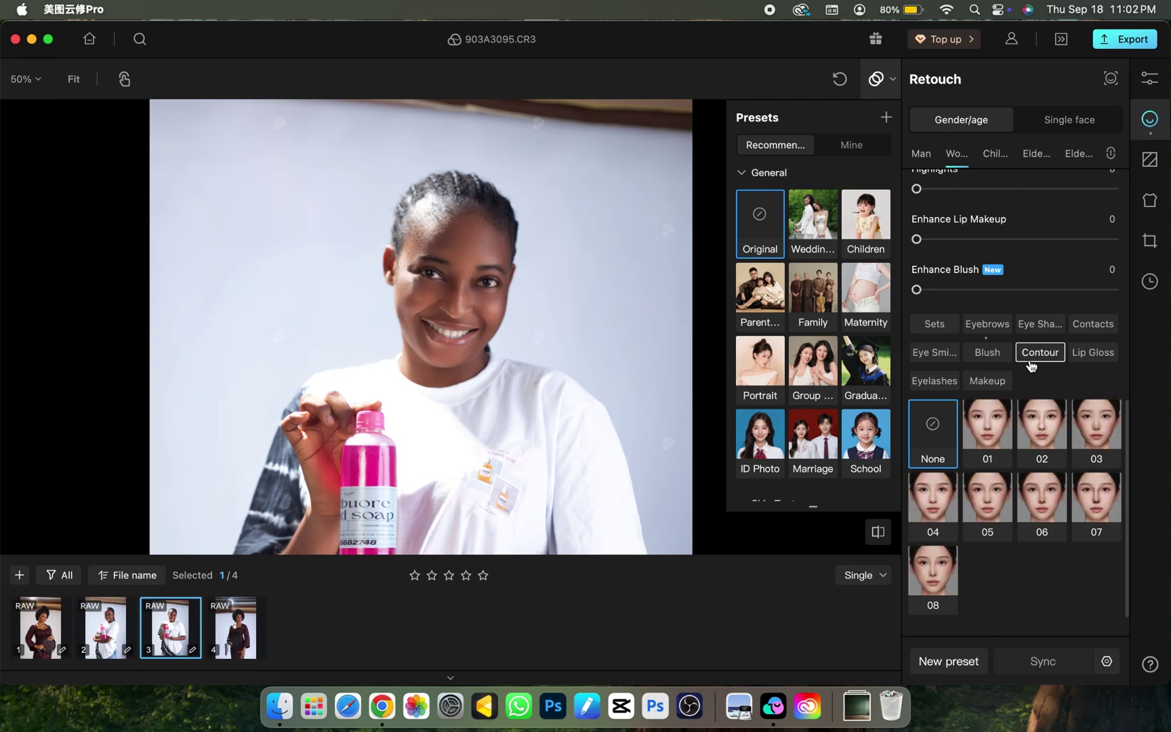
left_click(993, 382)
left_click(1070, 385)
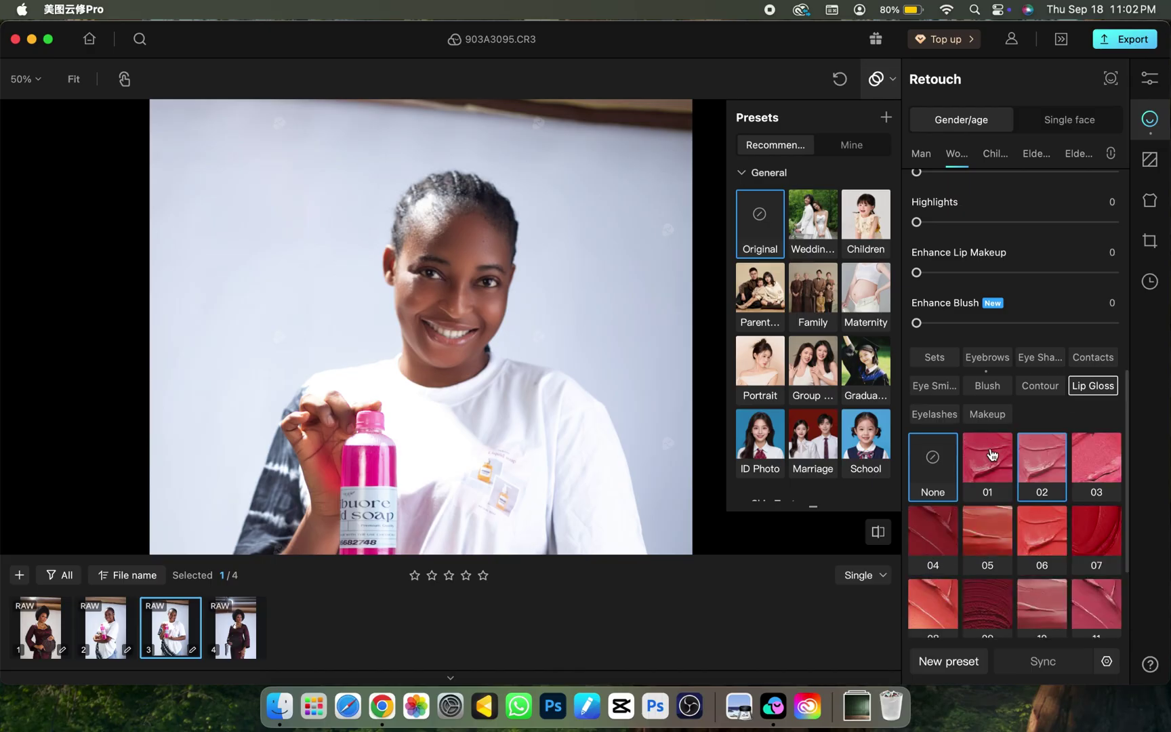
left_click(992, 456)
left_click(1038, 469)
left_click(1092, 474)
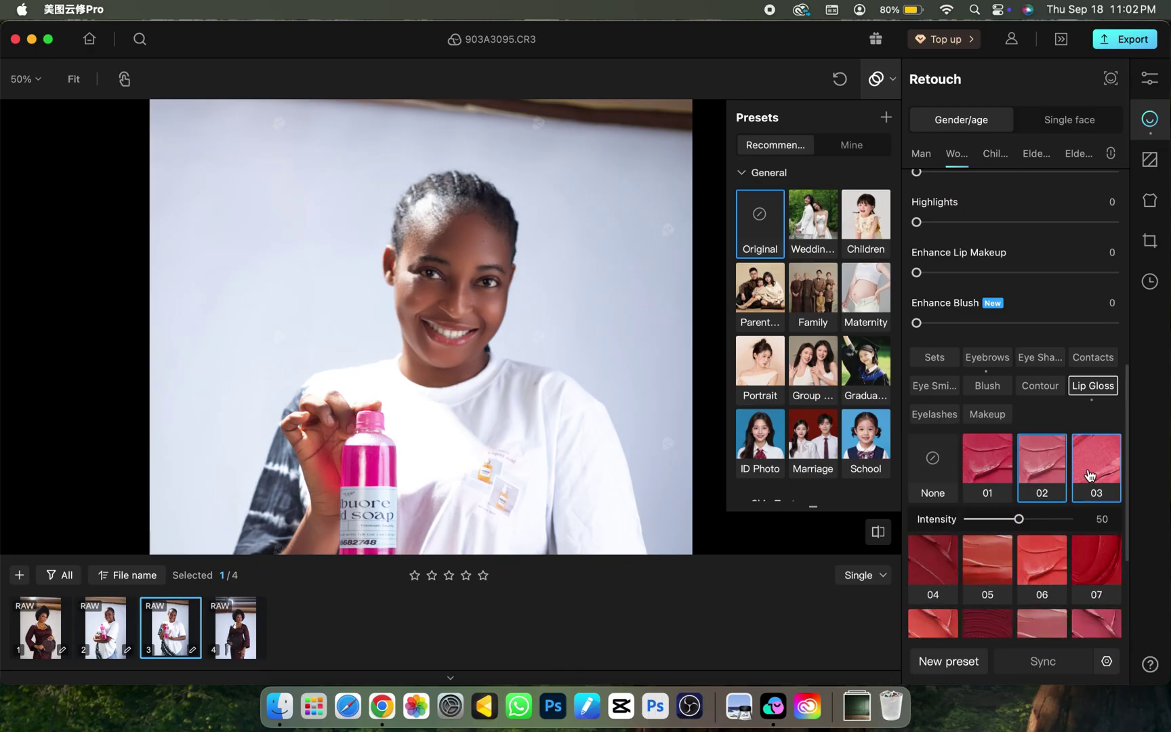
left_click(951, 559)
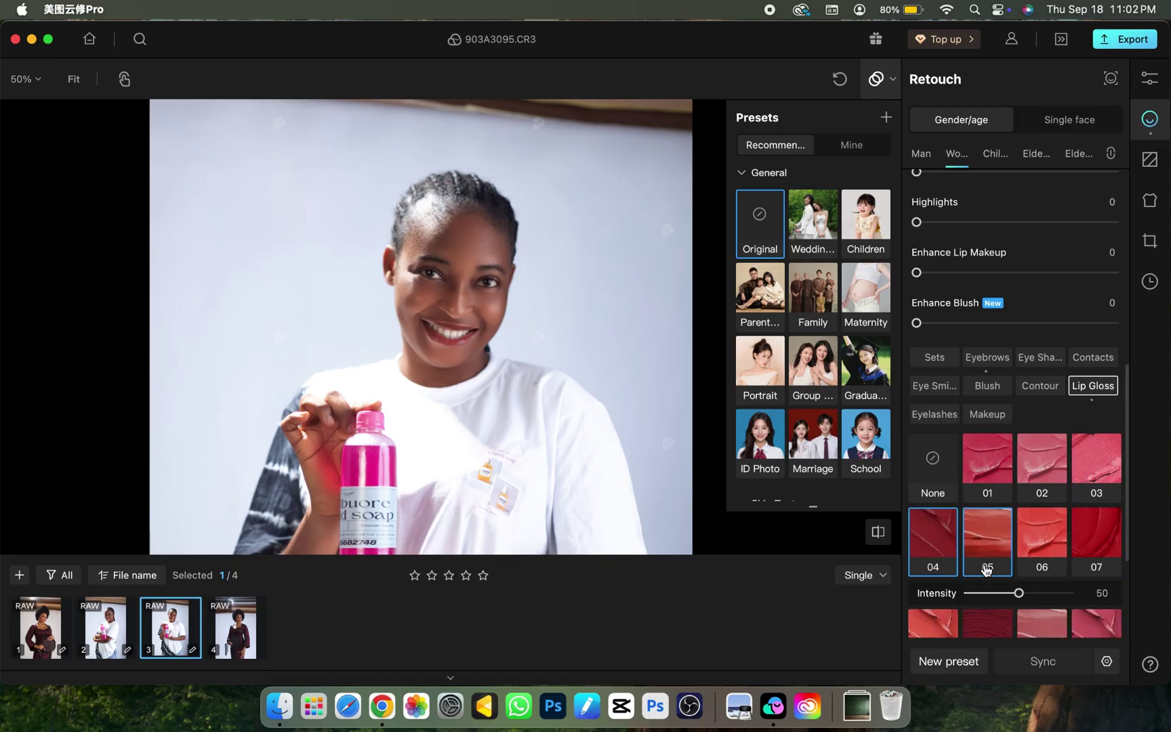
left_click(988, 532)
key("super+minus")
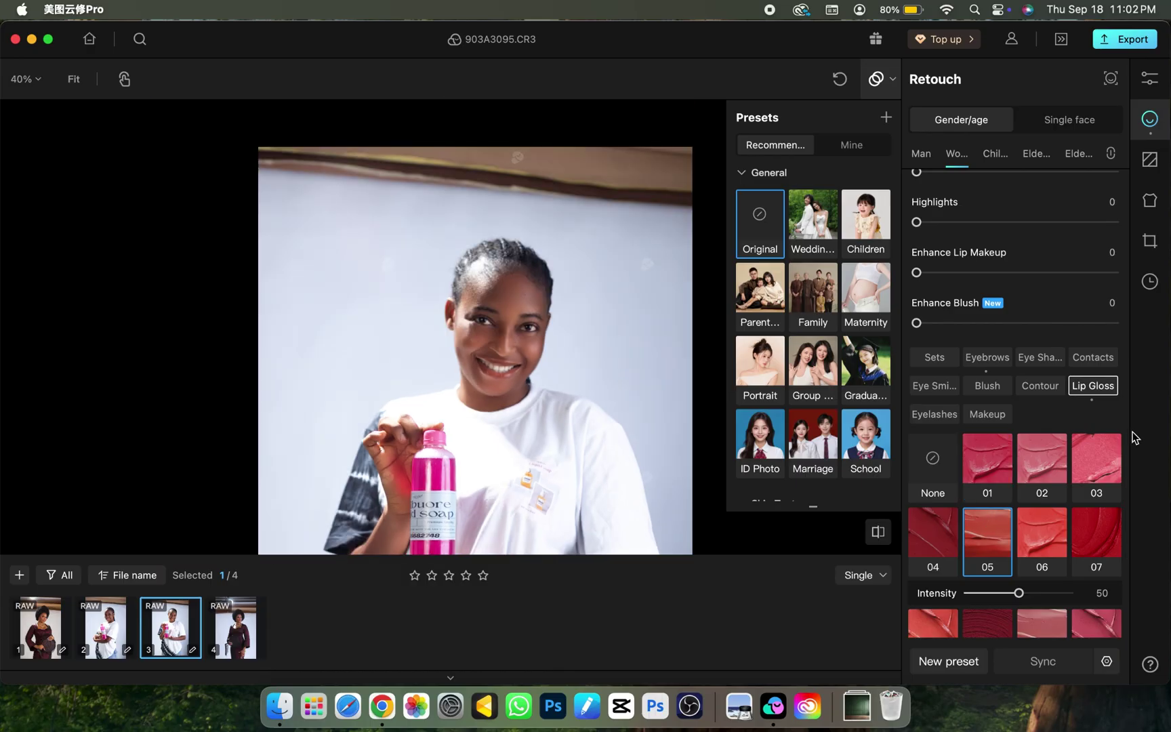
Look through the Body retouch settings for reshaping, body type, head size, waist, neck, shoulders and arms
mouse_move(1130, 437)
left_mouse_down()
mouse_move(1128, 542)
mouse_move(1101, 305)
mouse_move(1085, 273)
left_mouse_up()
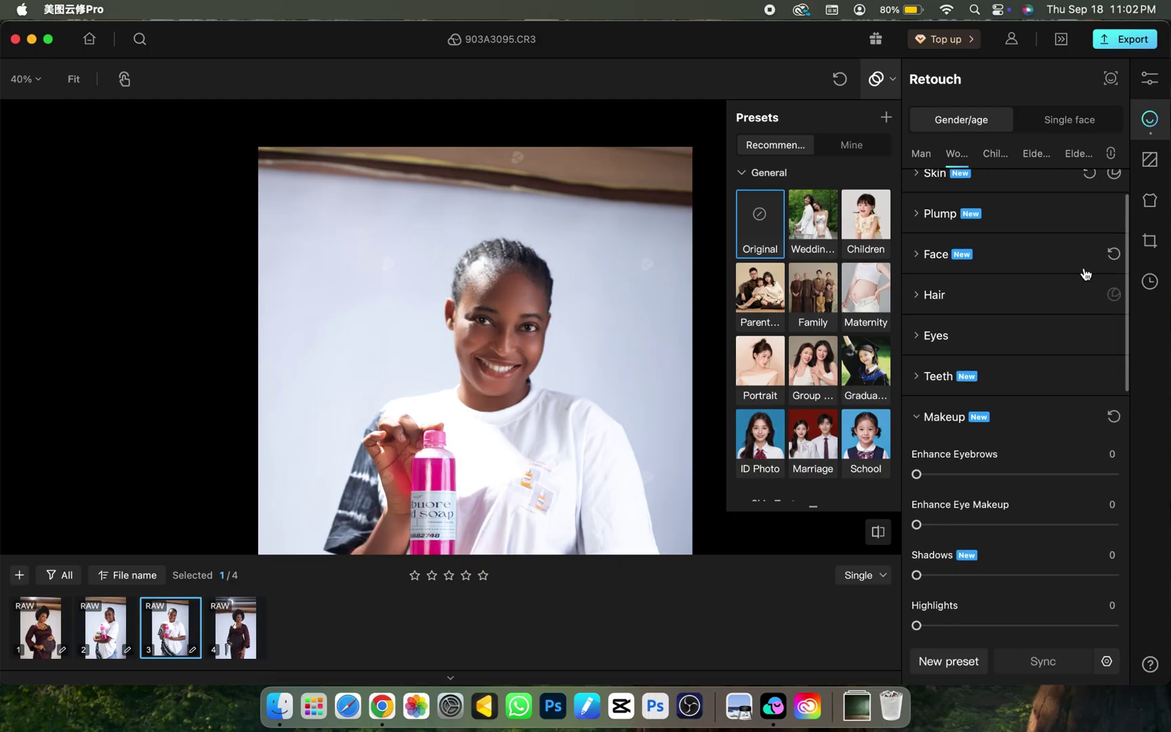
left_click(926, 417)
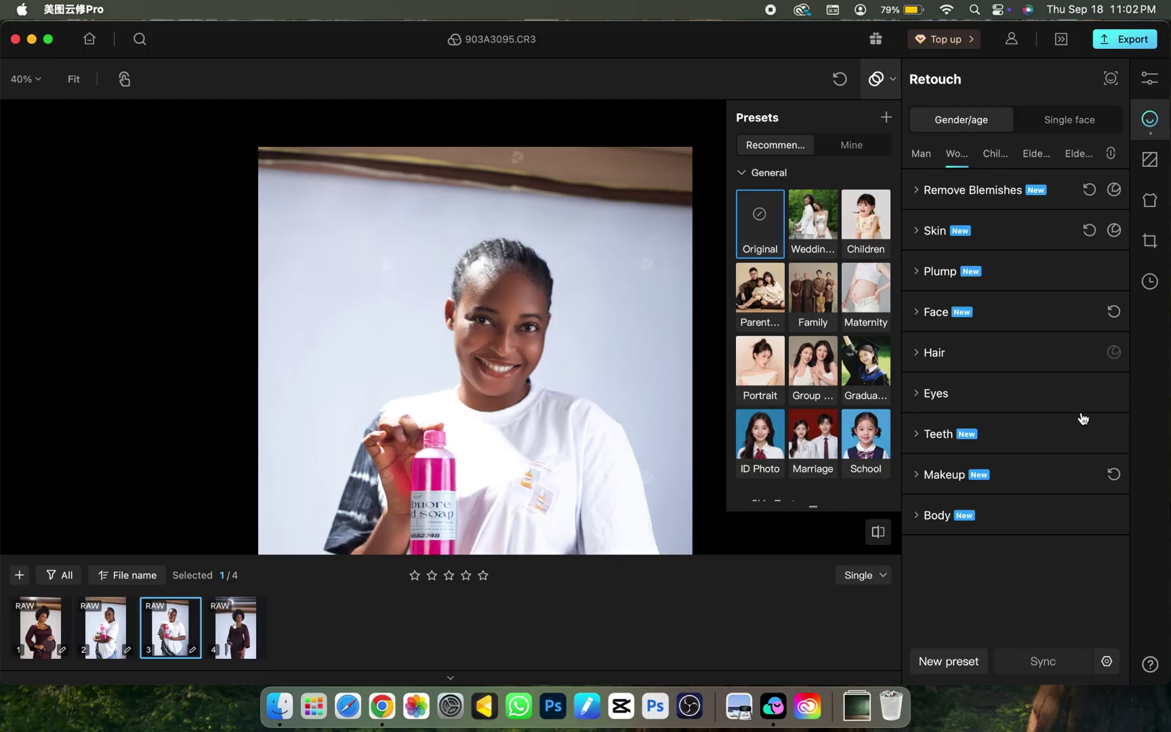
left_click(917, 517)
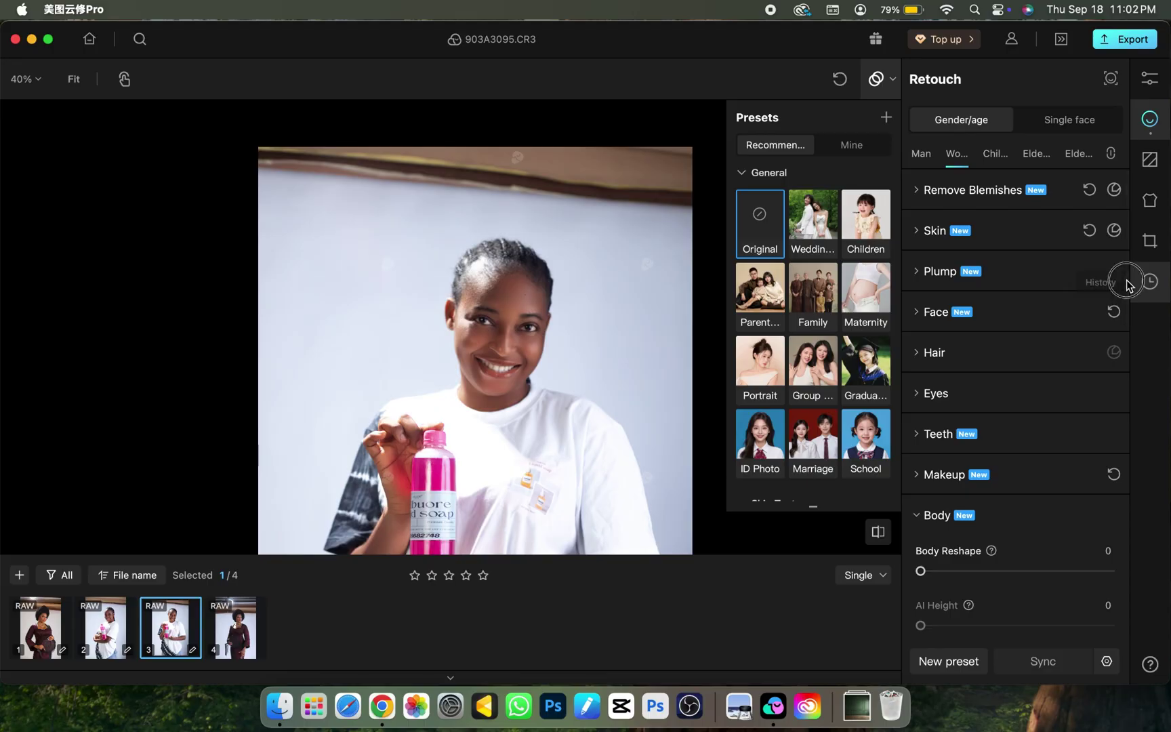
left_click_drag(1124, 280, 1132, 366)
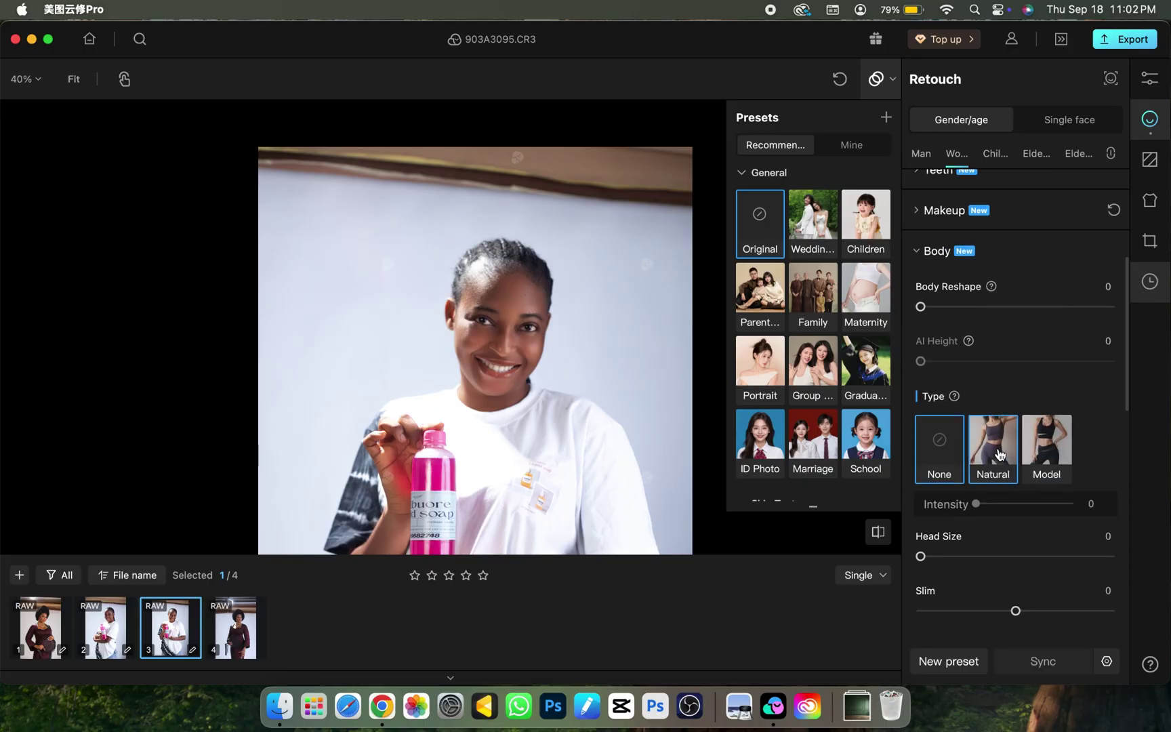
key("super+minus")
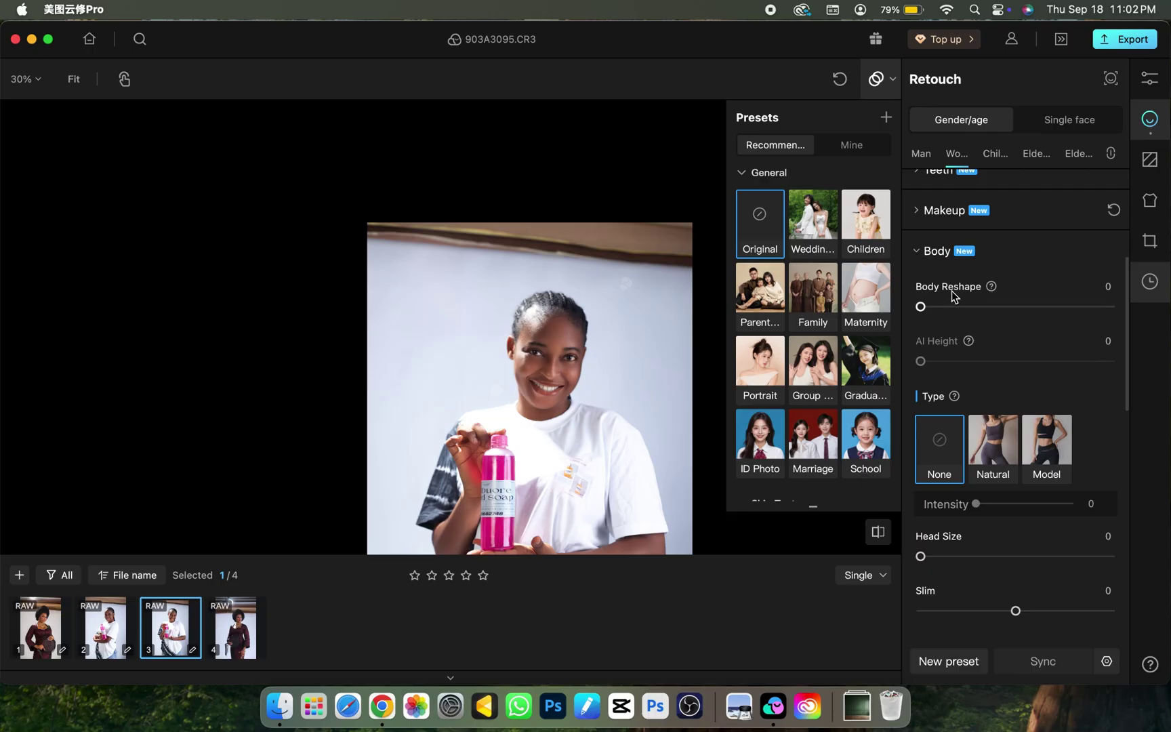
scroll(998, 546, "down", 10)
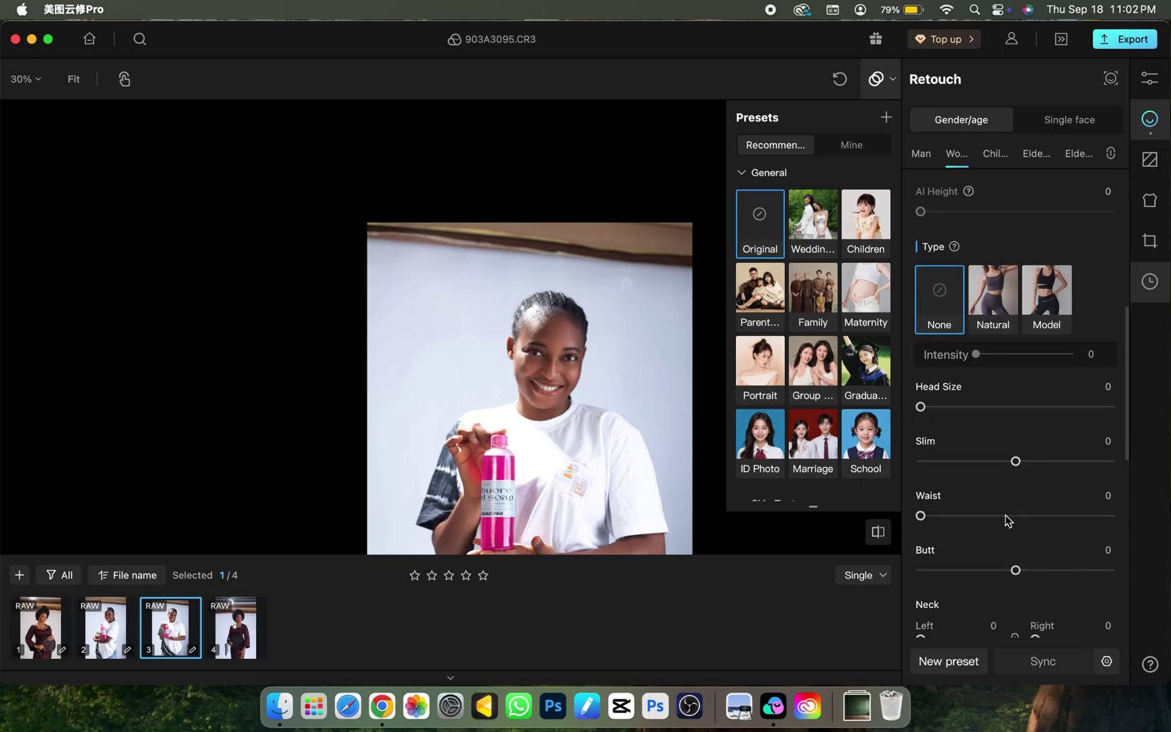
scroll(1002, 482, "down", 5)
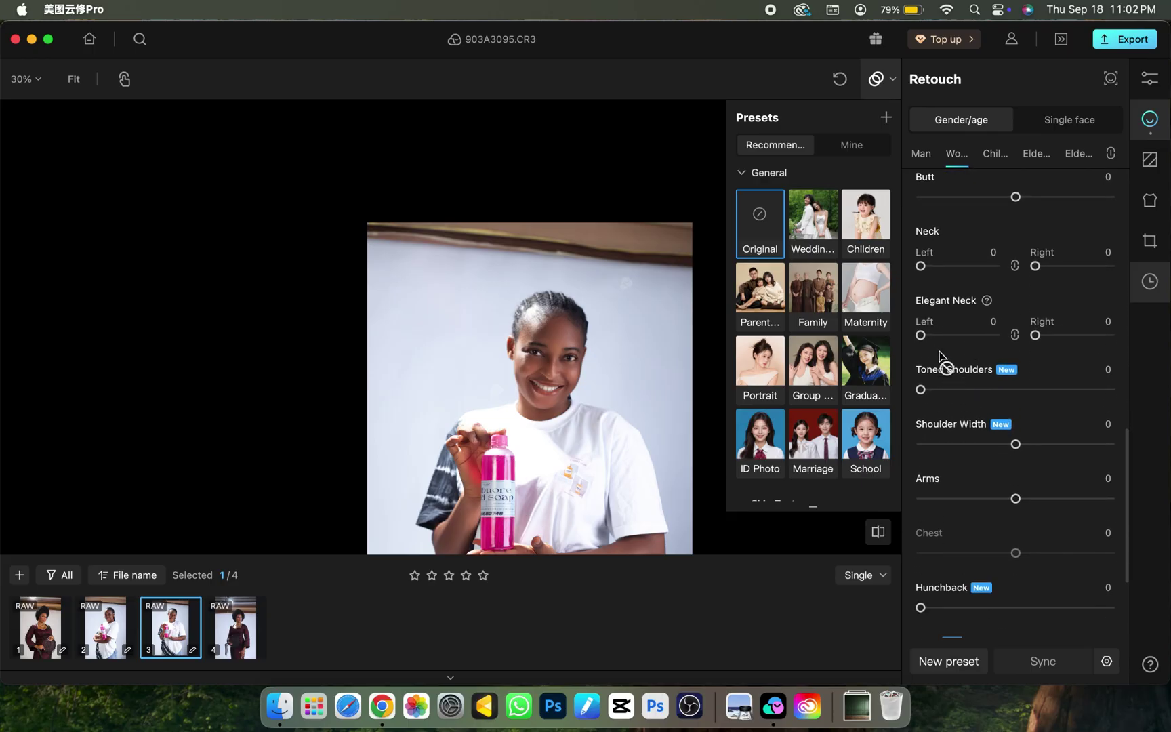
scroll(932, 301, "up", 15)
left_click(930, 520)
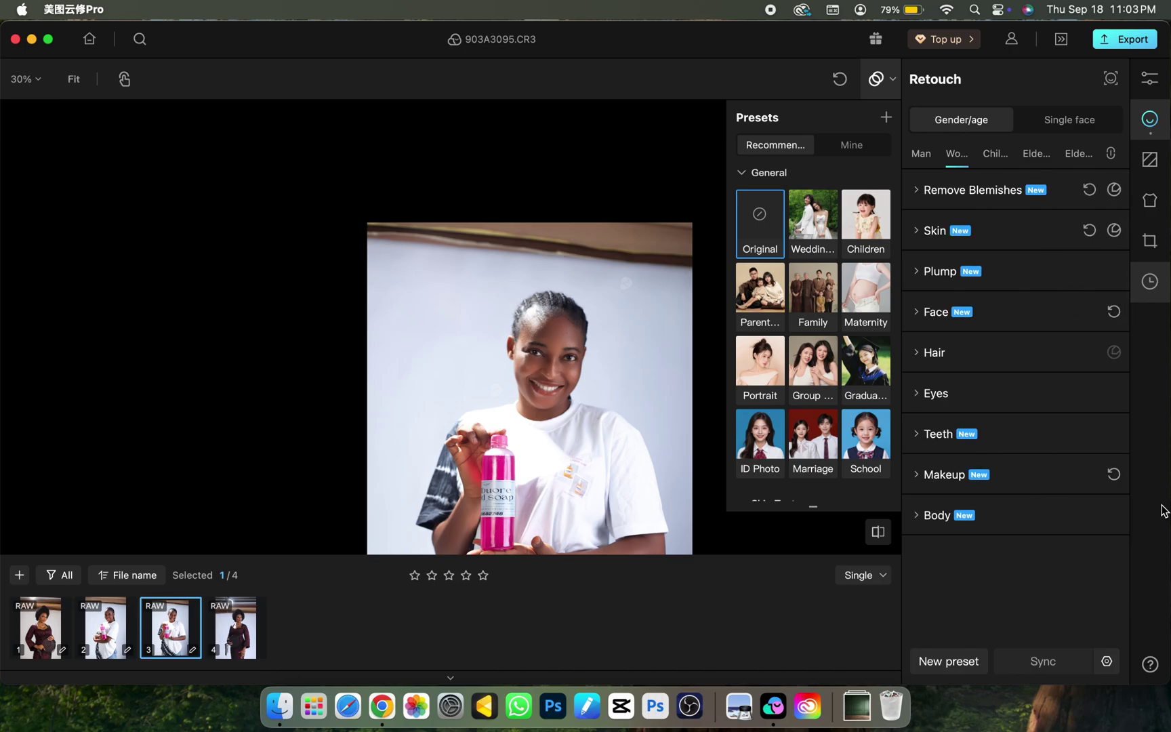
Try the White01, Blue01 and Red02 AI Cutout backgrounds behind the subject and return the background to None
left_click(1152, 162)
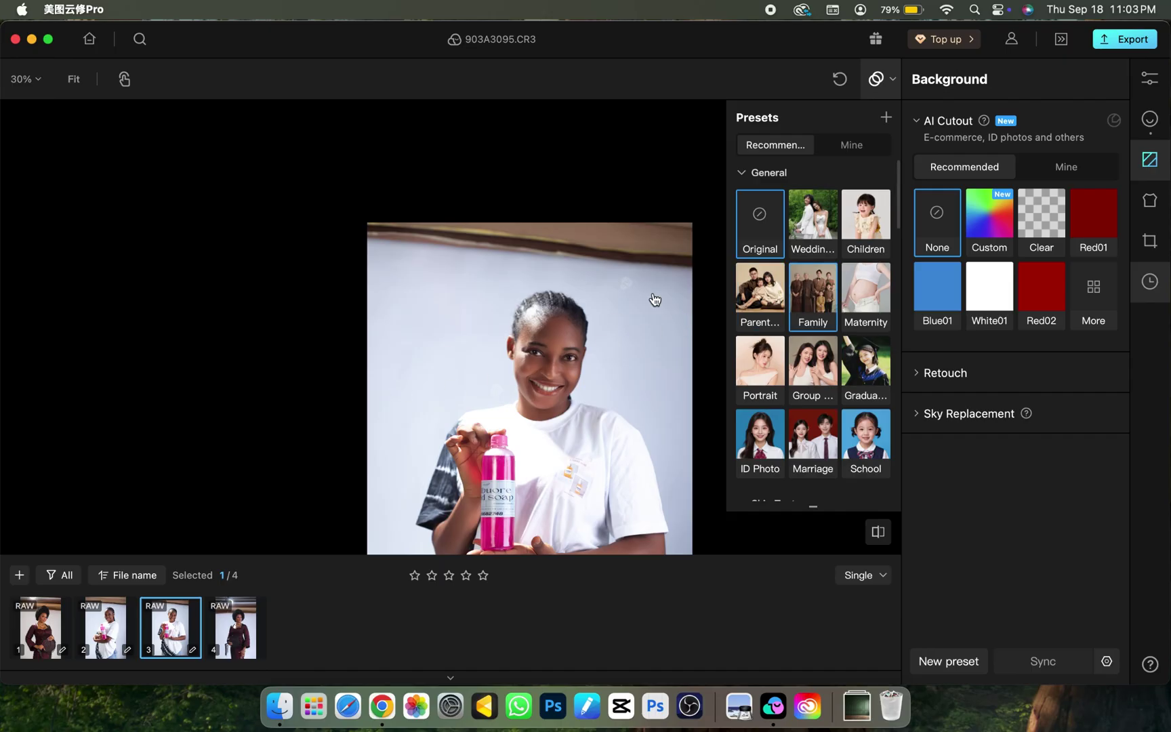
left_click(979, 324)
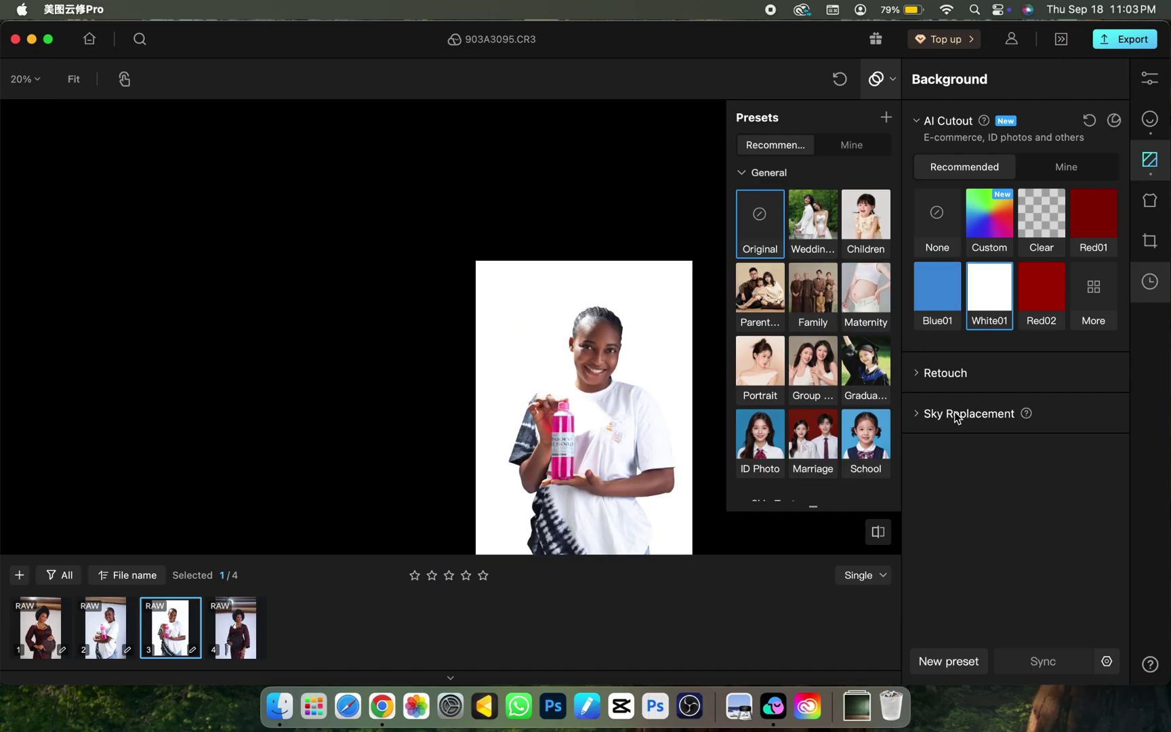
left_click(942, 229)
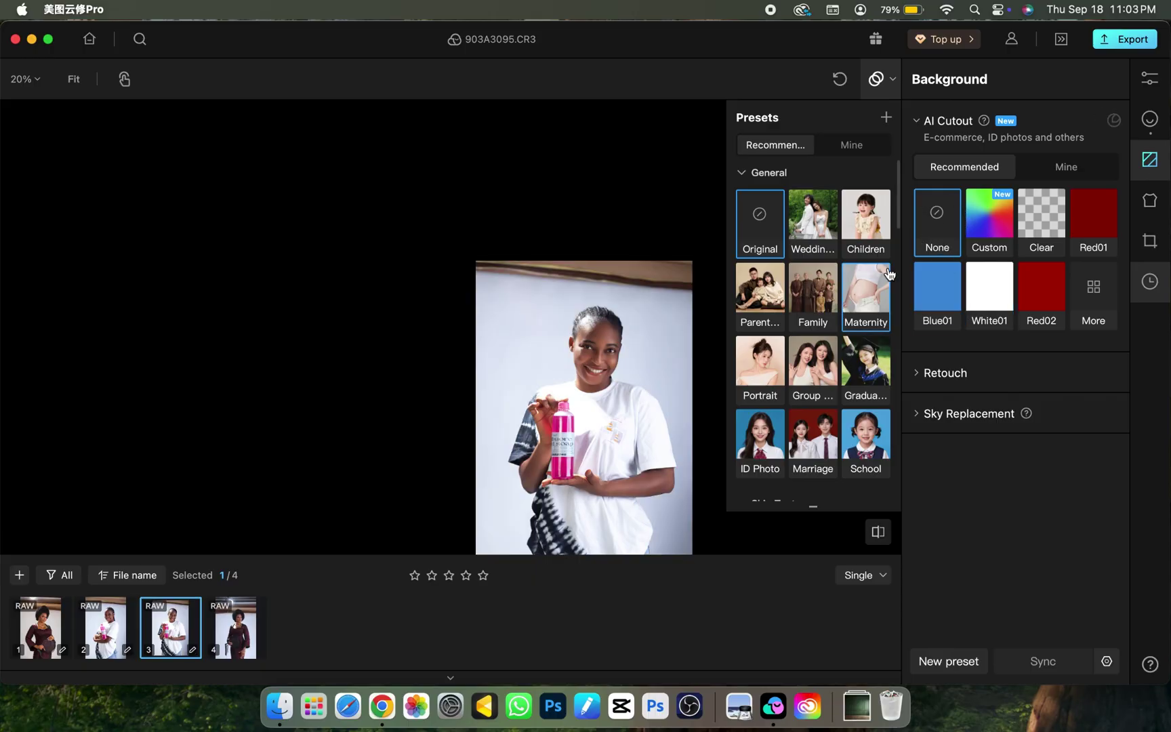
left_click(937, 291)
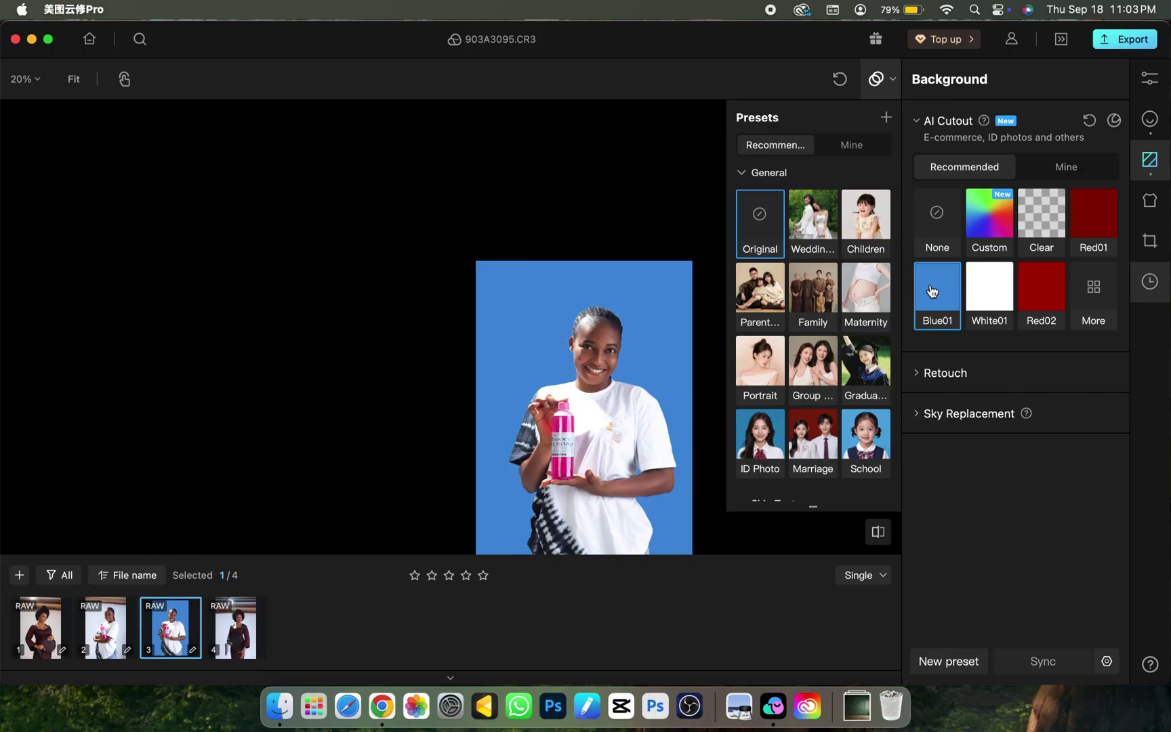
left_click(1024, 295)
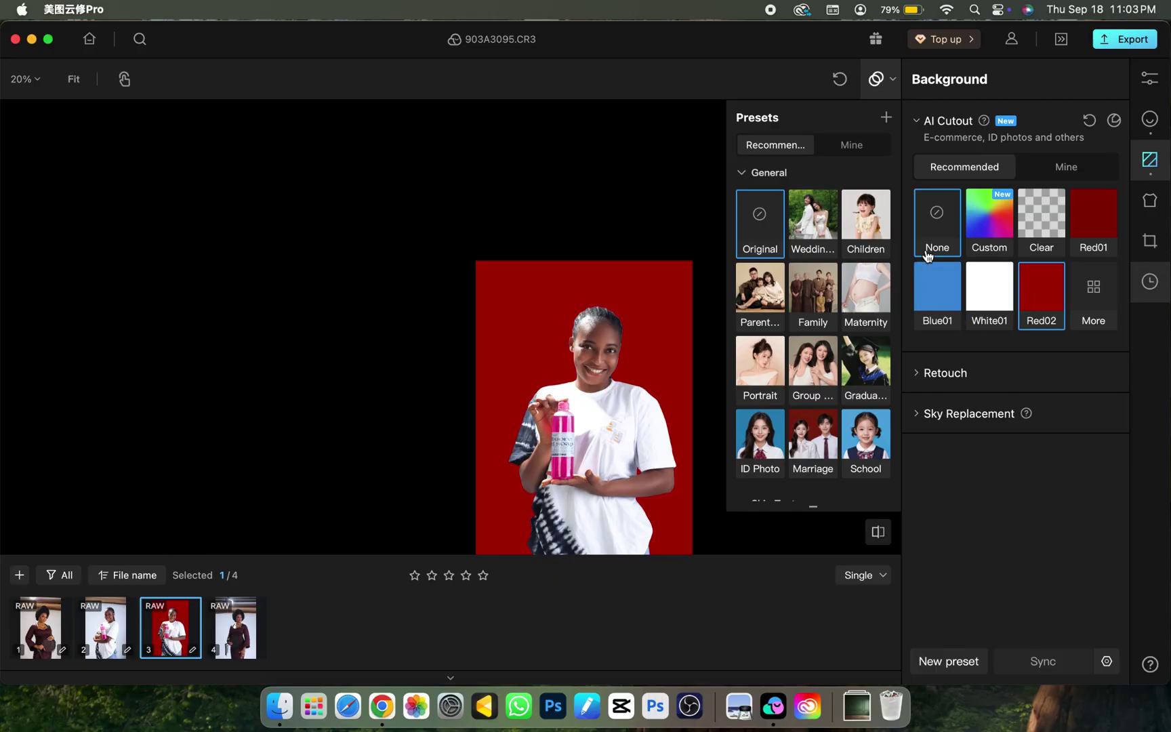
left_click(936, 229)
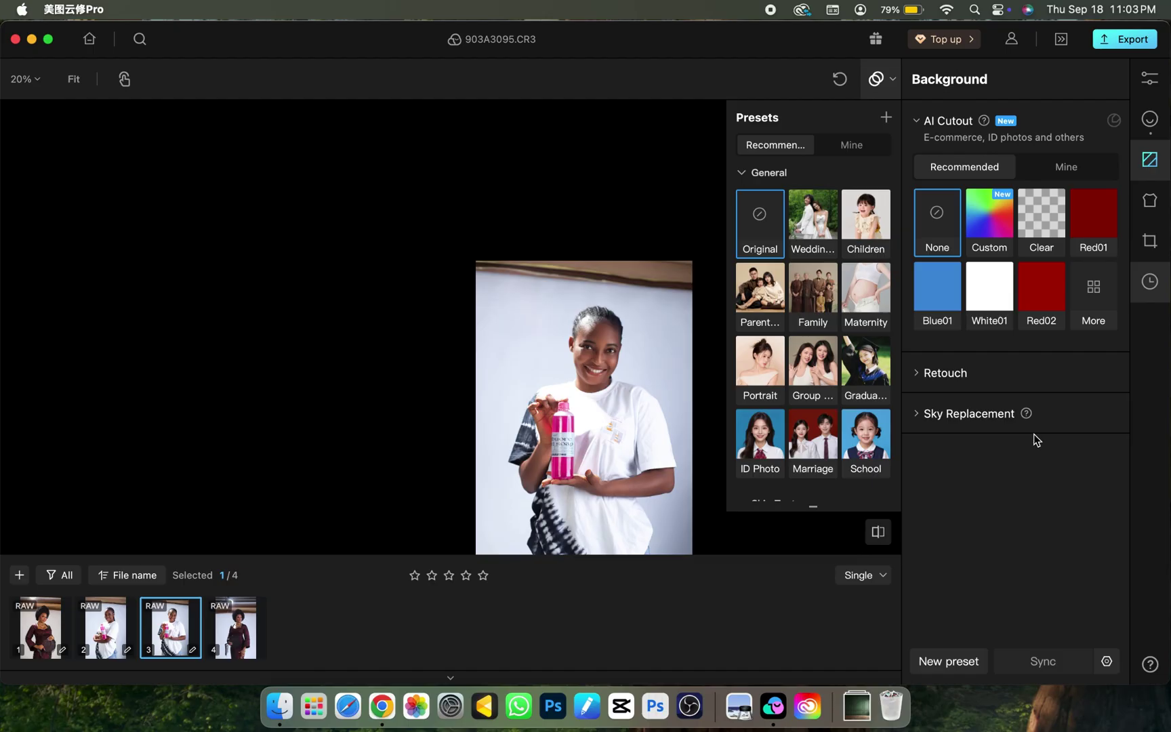
Check the Sky Replacement options for the portrait's background
mouse_move(1023, 413)
left_click(923, 415)
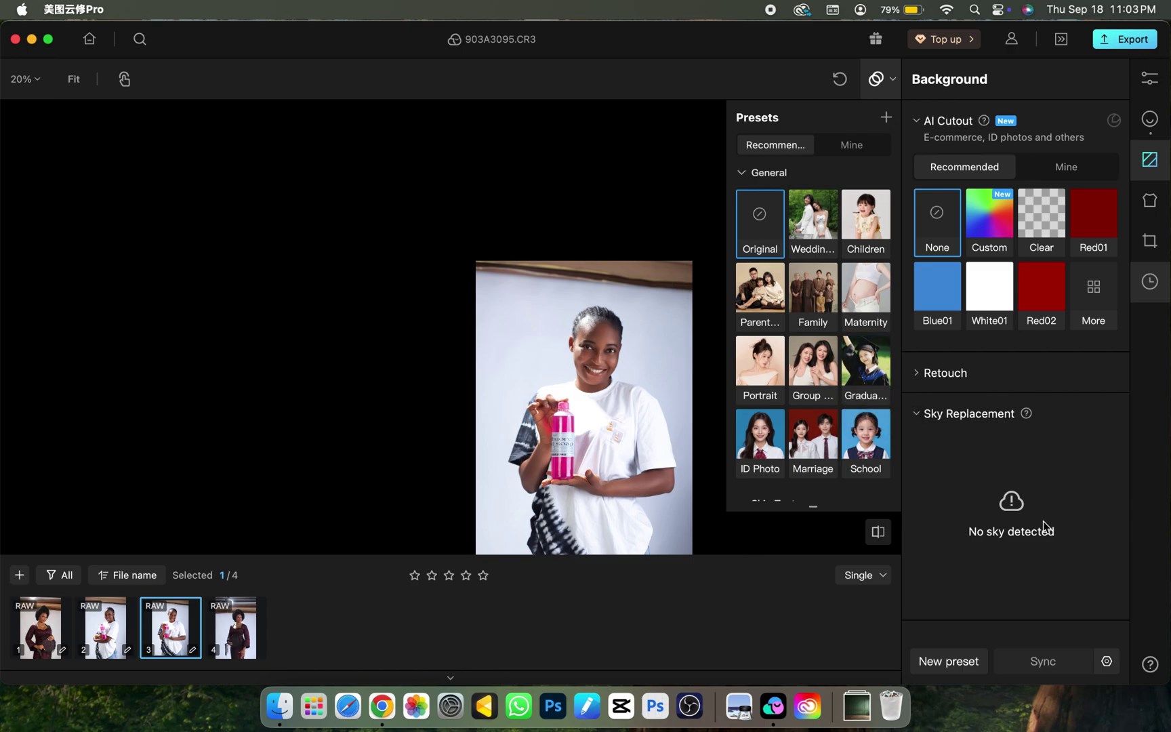
left_click(922, 414)
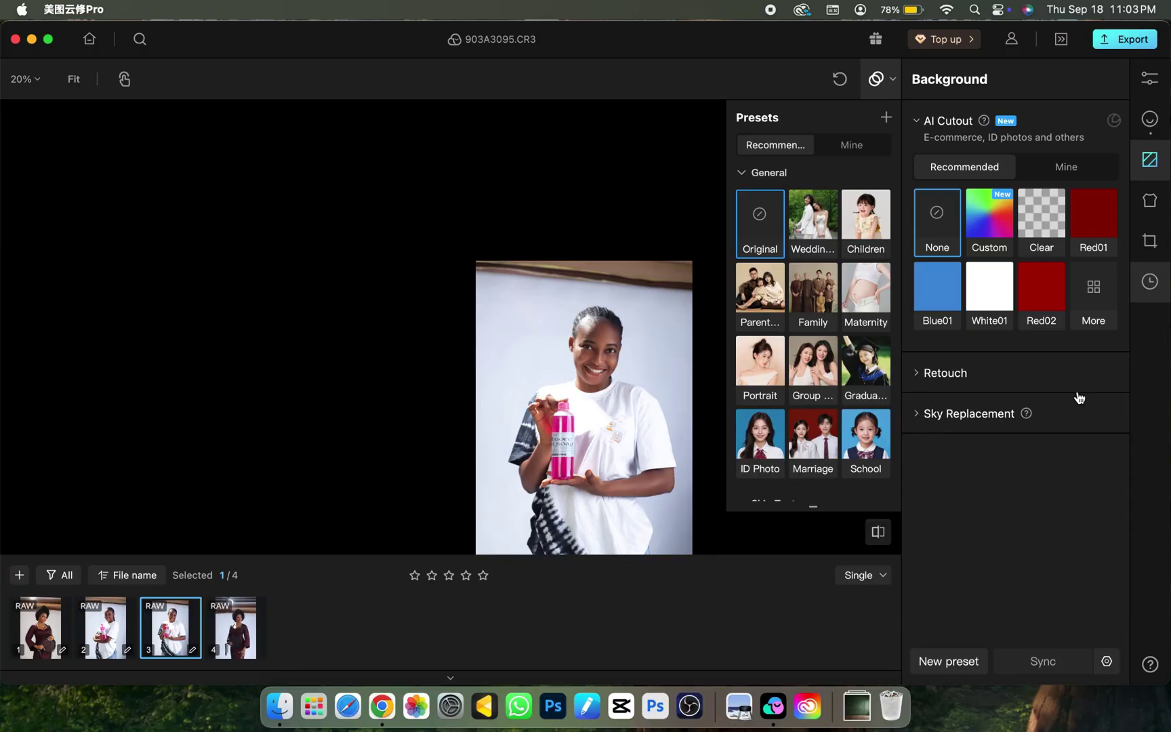
Set clothing wrinkle removal to 100 and inspect the T-shirt up close
left_click(1150, 200)
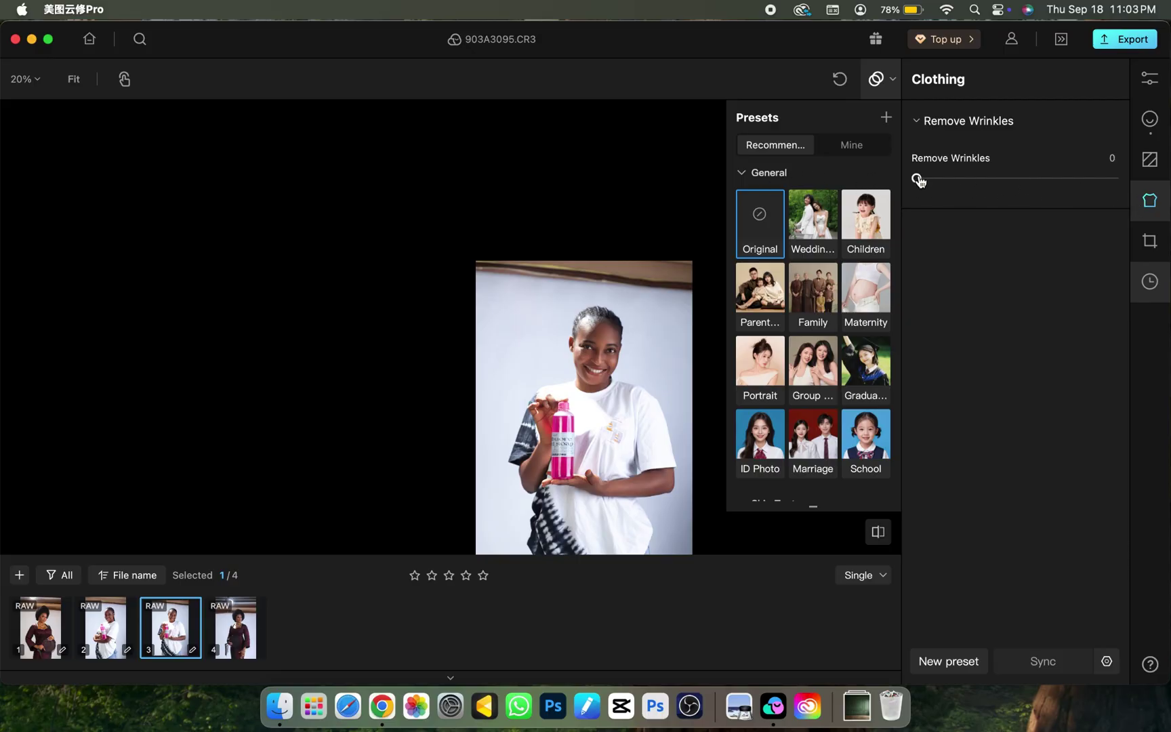
left_click_drag(917, 178, 1117, 180)
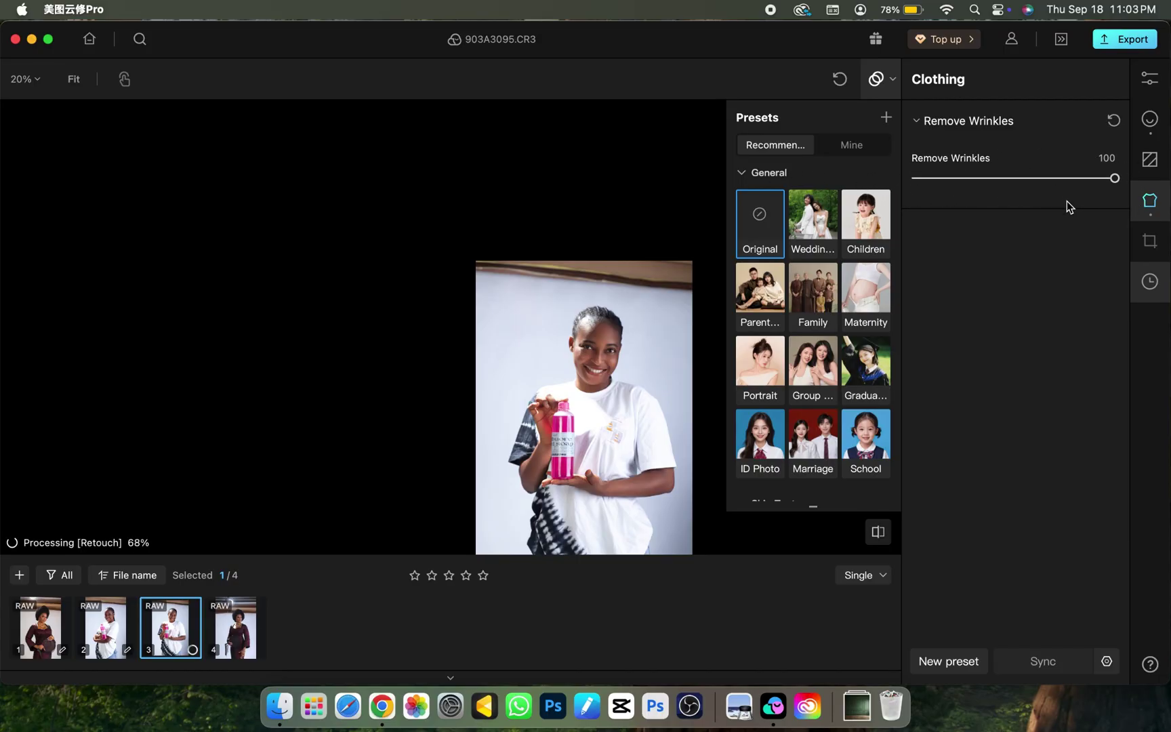
scroll(686, 363, "up", 3)
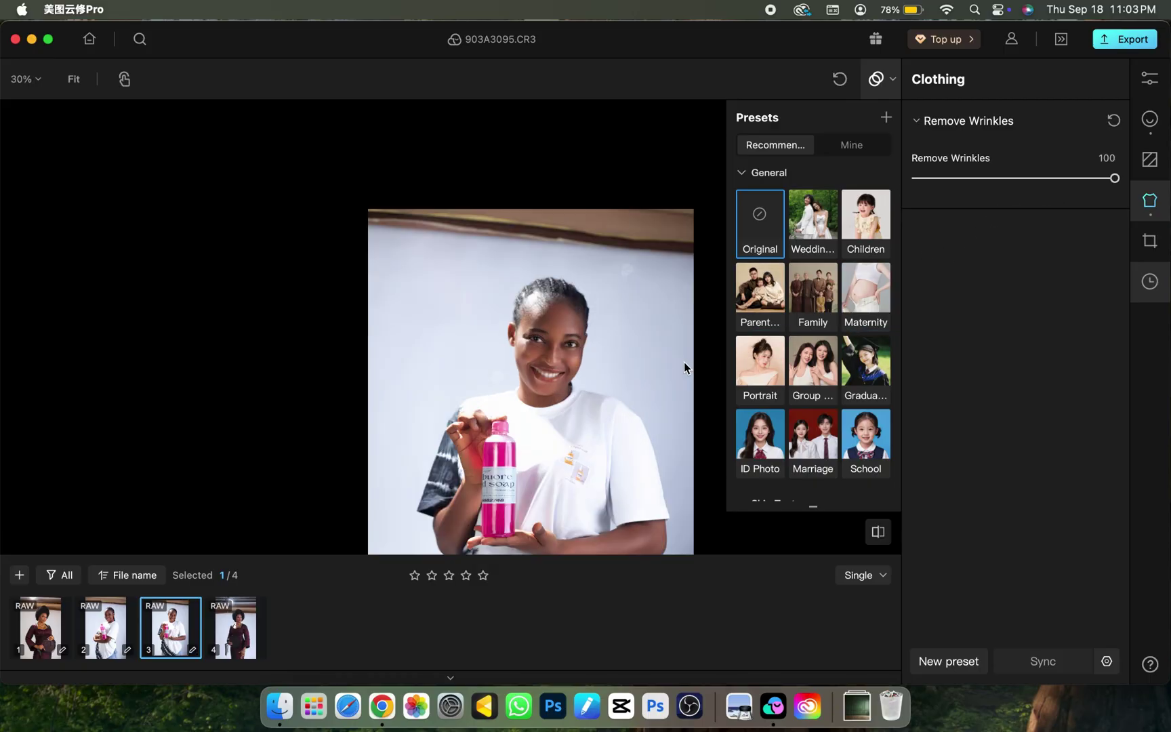
left_click_drag(584, 476, 632, 231)
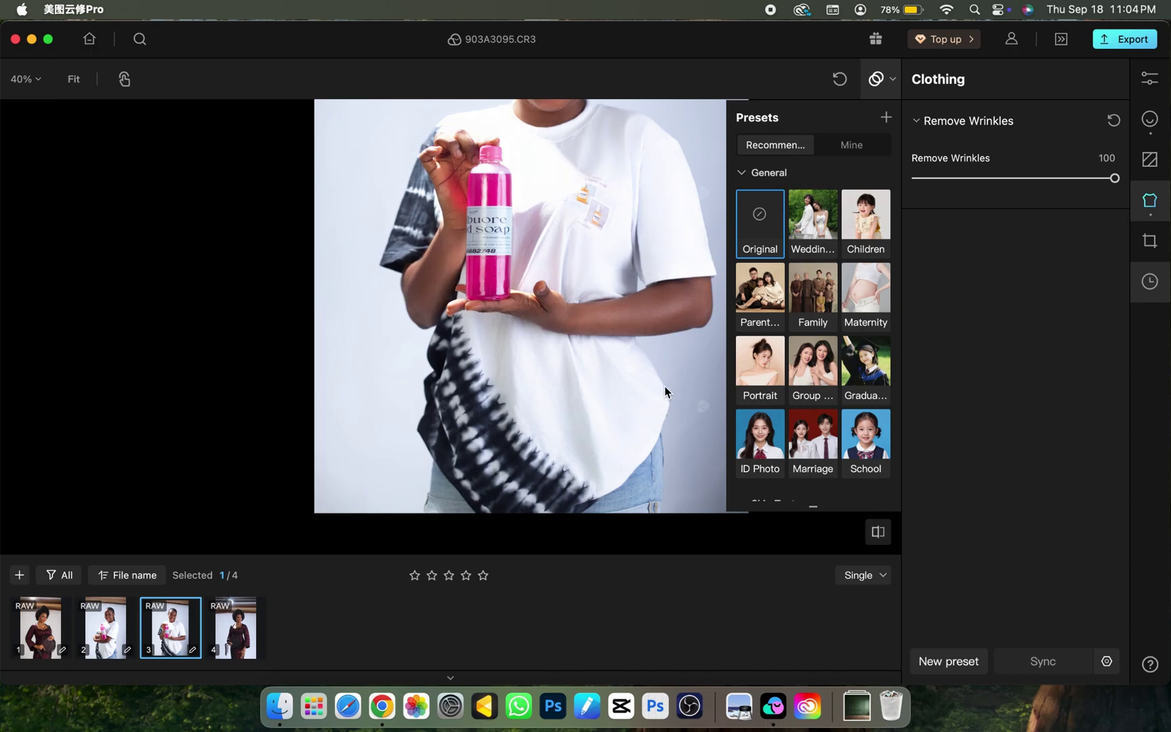
Crop the T-shirt portrait to a 4:5 ratio with the crop frame shifted slightly upward in the photo
scroll(562, 332, "up", 3)
scroll(573, 358, "up", 3)
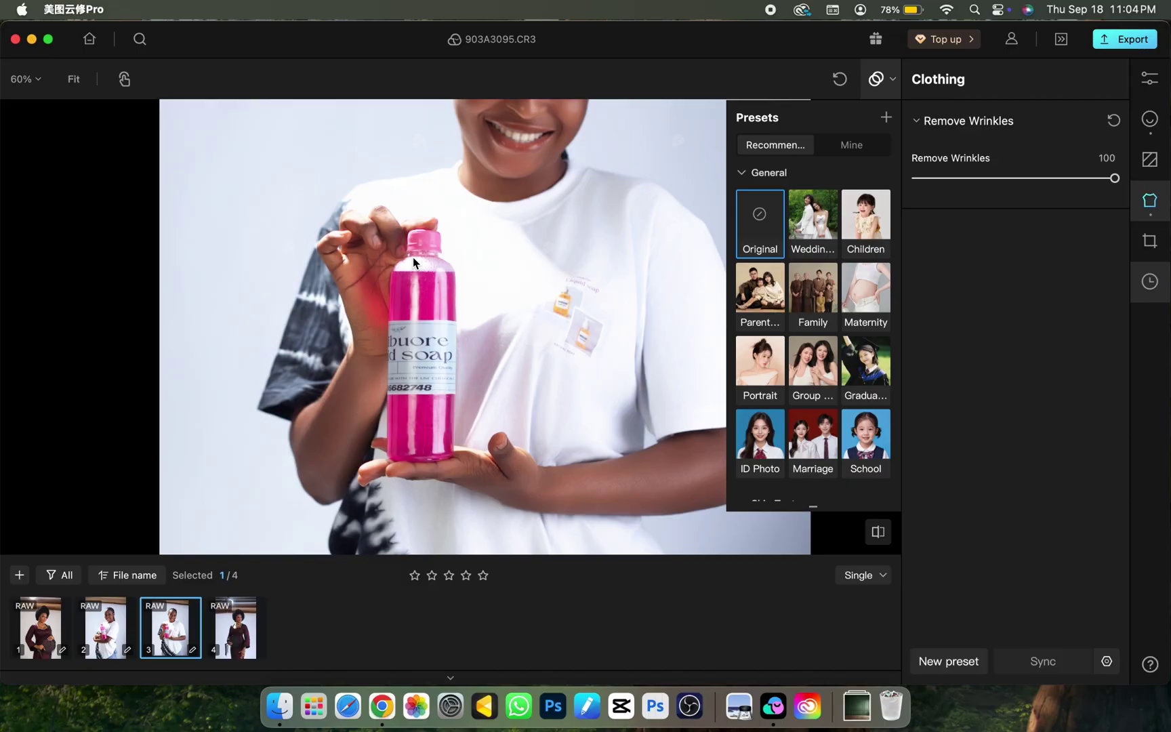
scroll(412, 257, "down", 2)
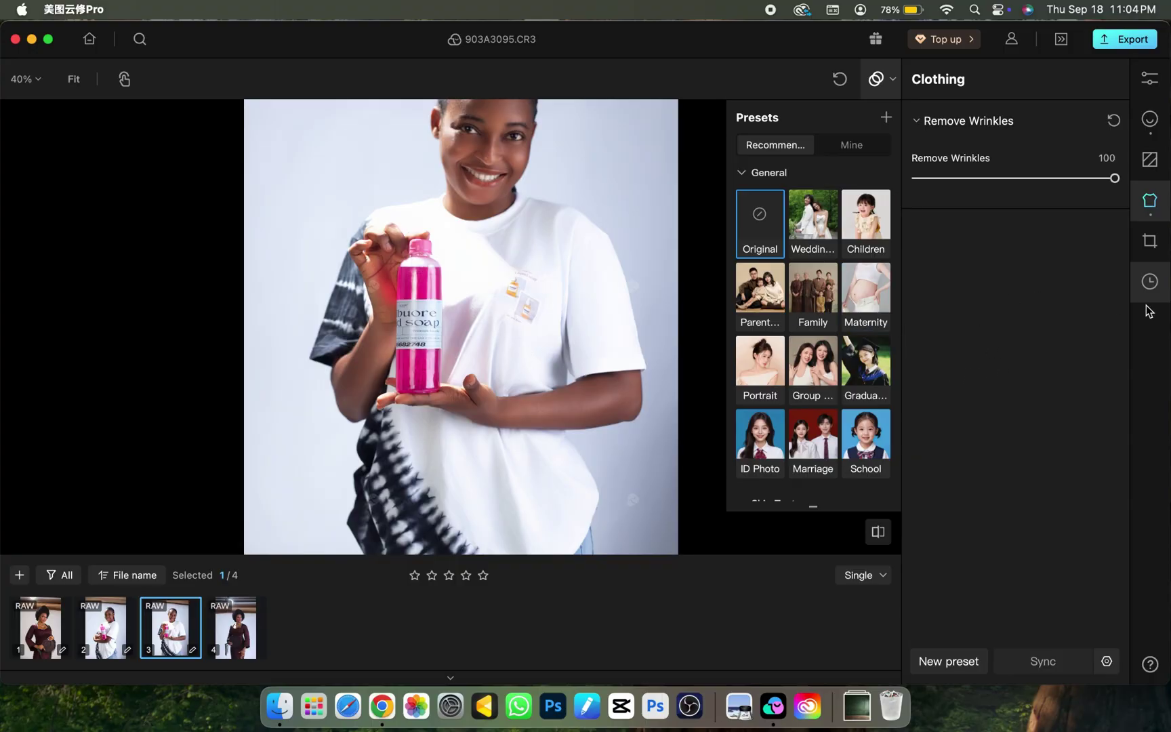
key("super+minus")
left_click(1158, 244)
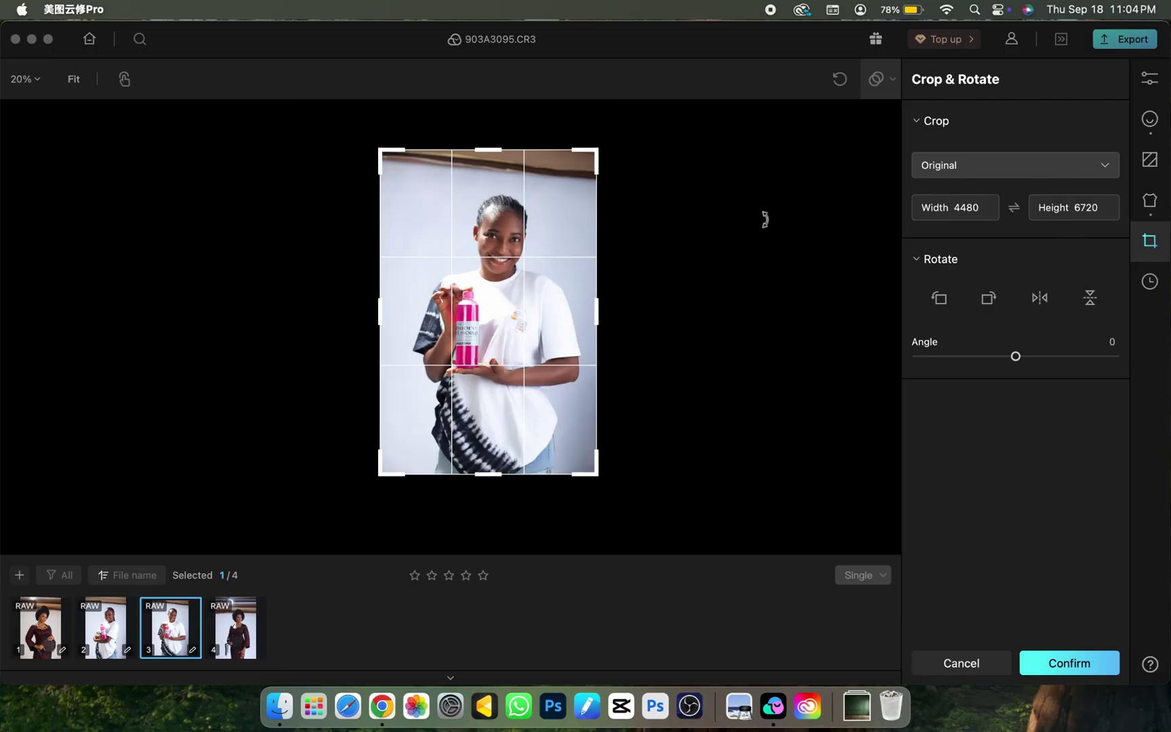
left_click(1103, 171)
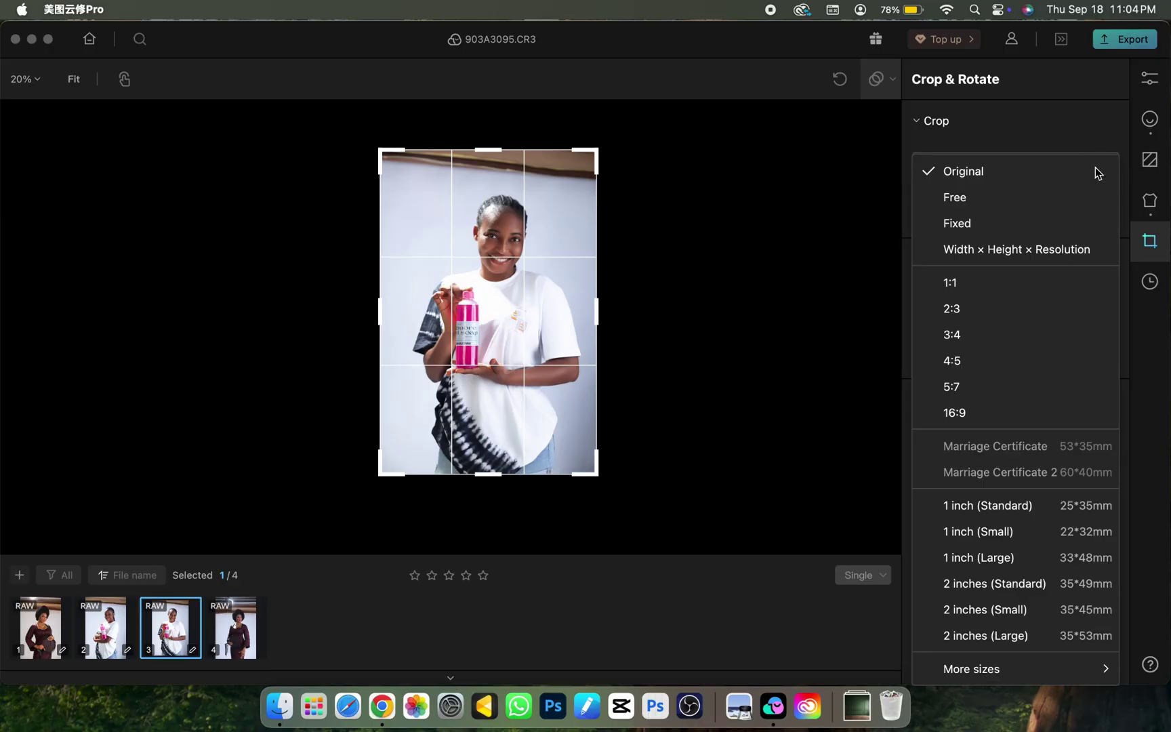
left_click(955, 363)
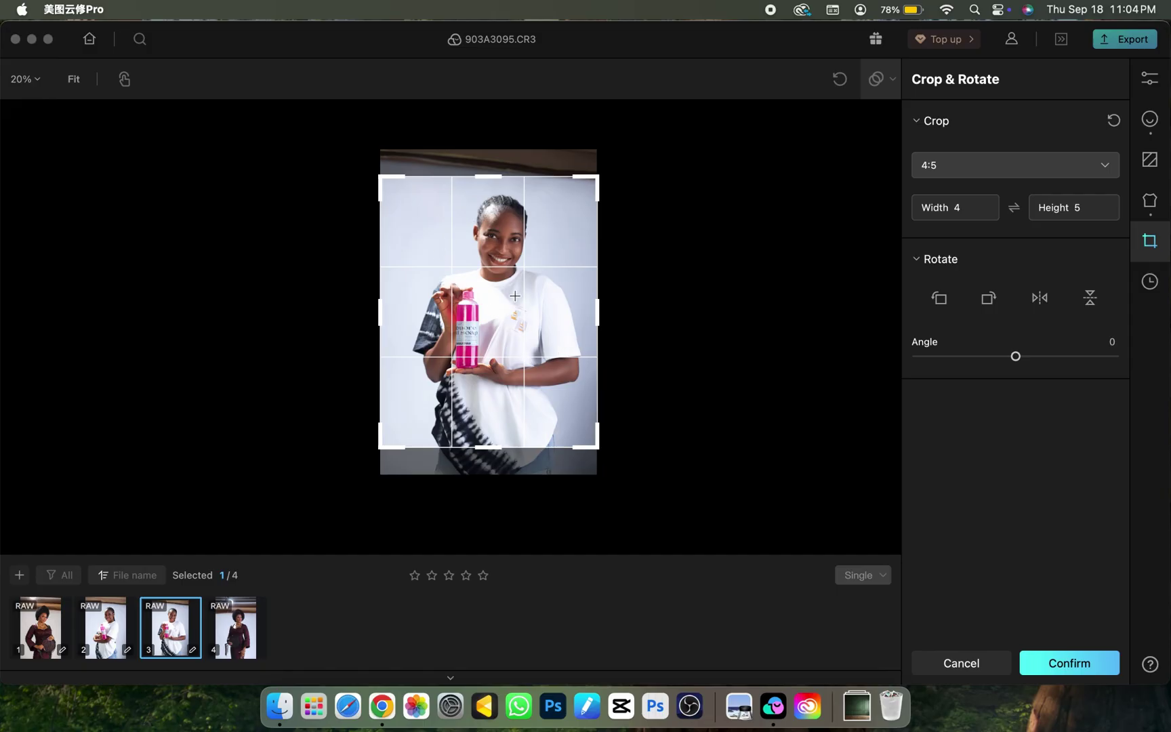
mouse_move(516, 295)
left_mouse_down()
mouse_move(499, 306)
mouse_move(505, 270)
mouse_move(518, 295)
left_mouse_up()
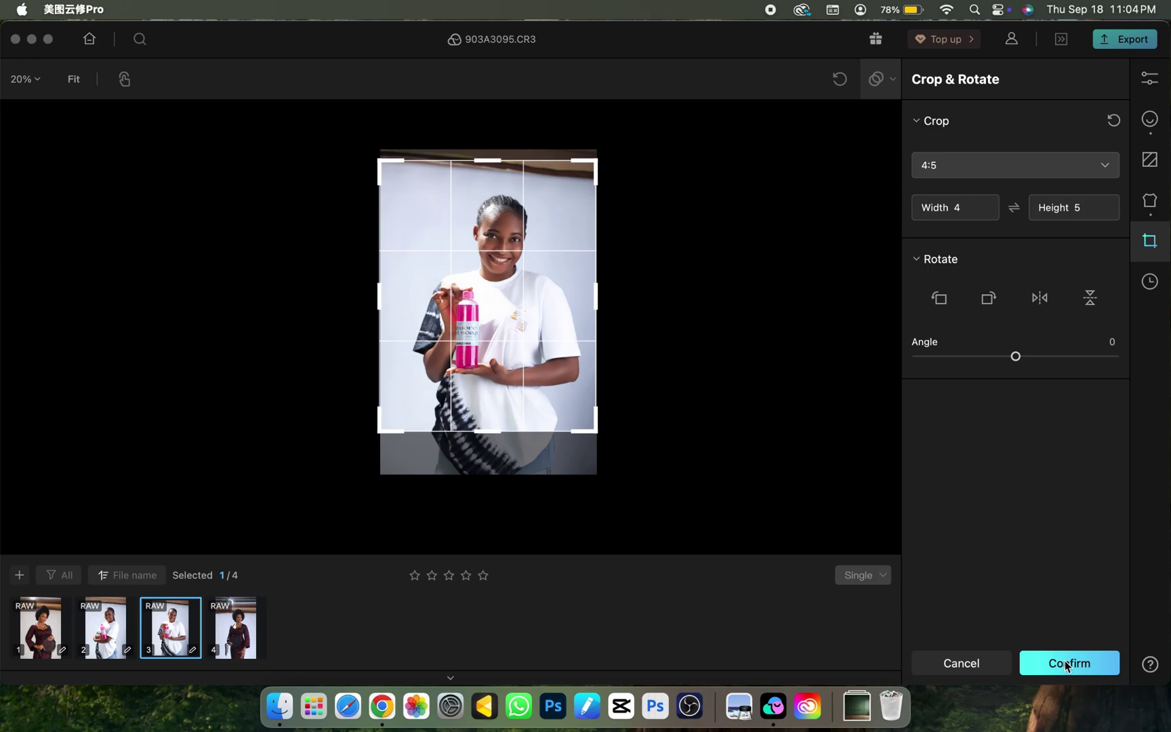
left_click(1052, 650)
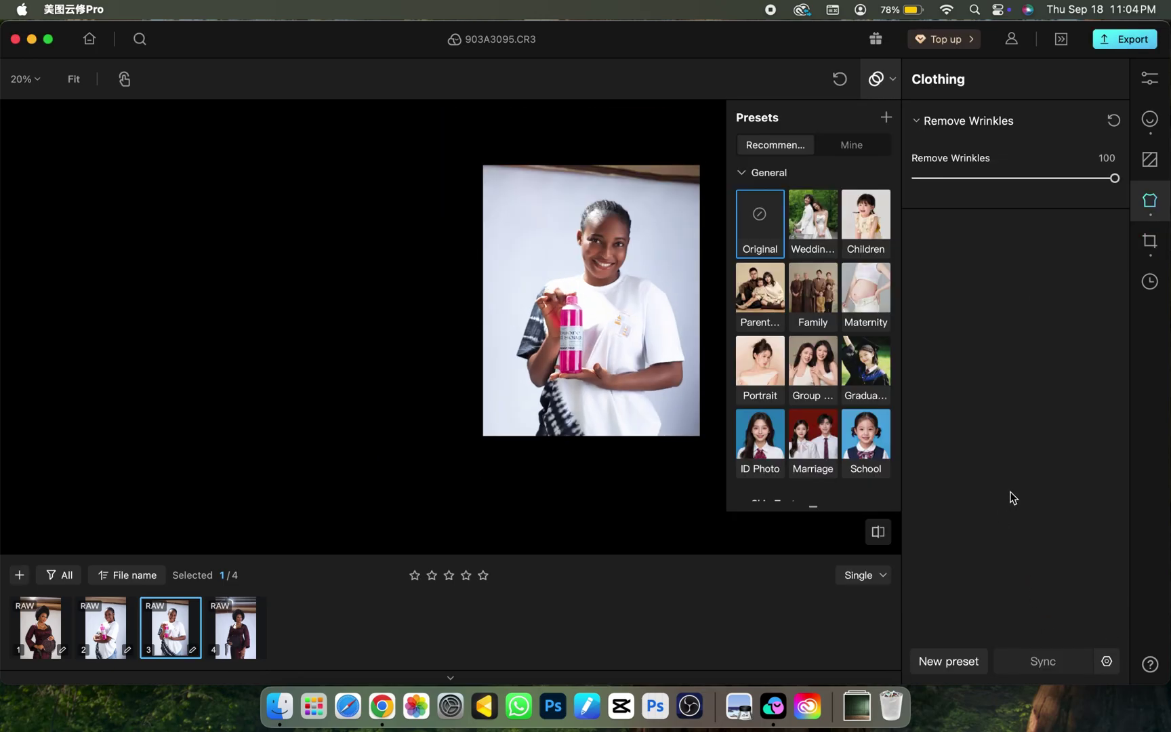
Copy the T-shirt portrait's global, local, retouch and clothing settings, leaving out Plump, background, crop and rotation
scroll(625, 284, "up", 2)
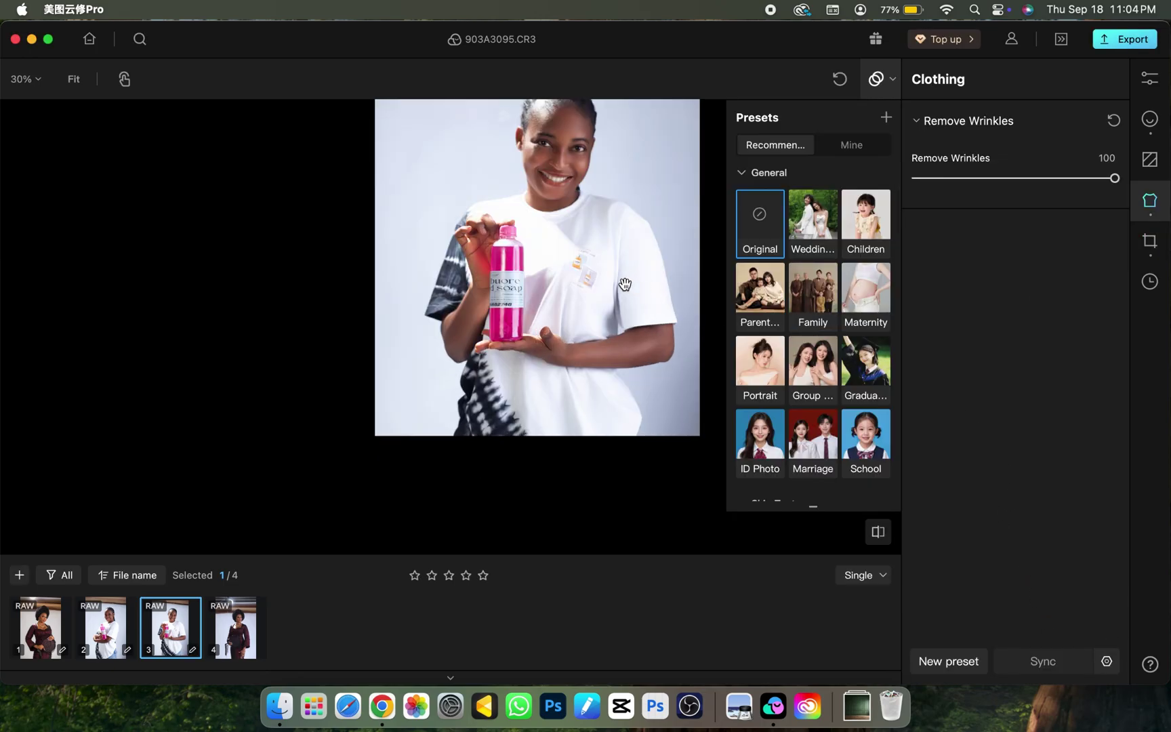
scroll(625, 284, "down", 2)
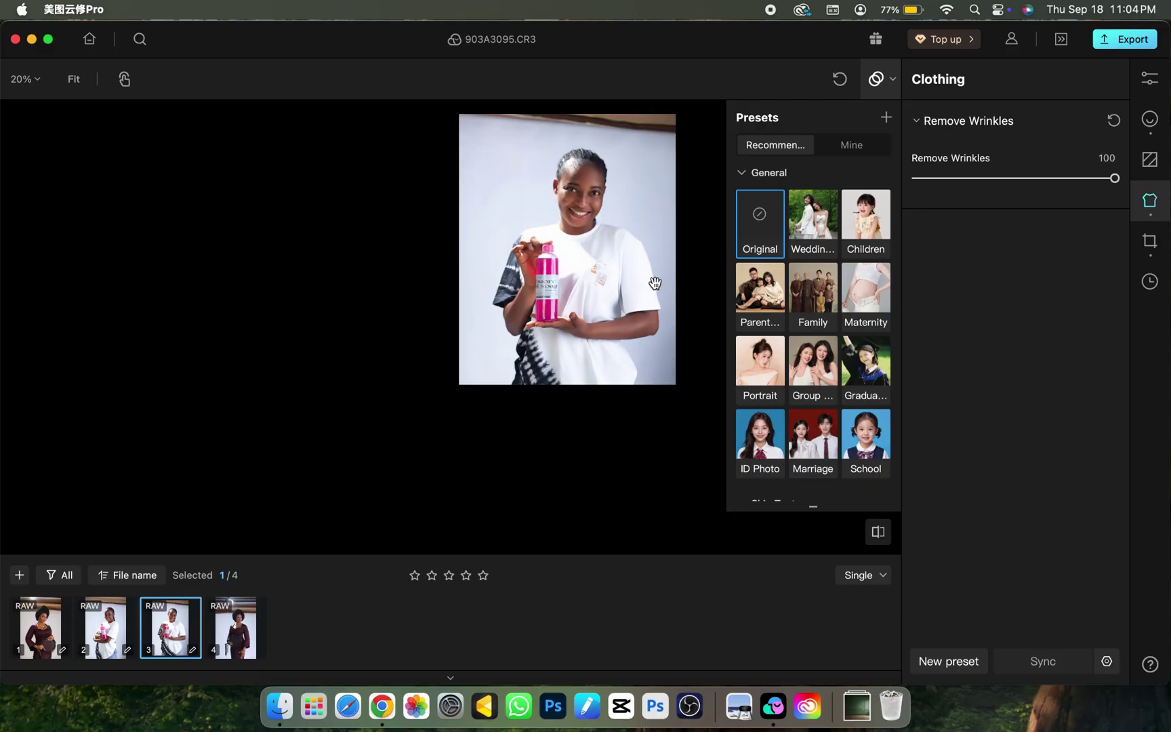
scroll(655, 283, "up", 3)
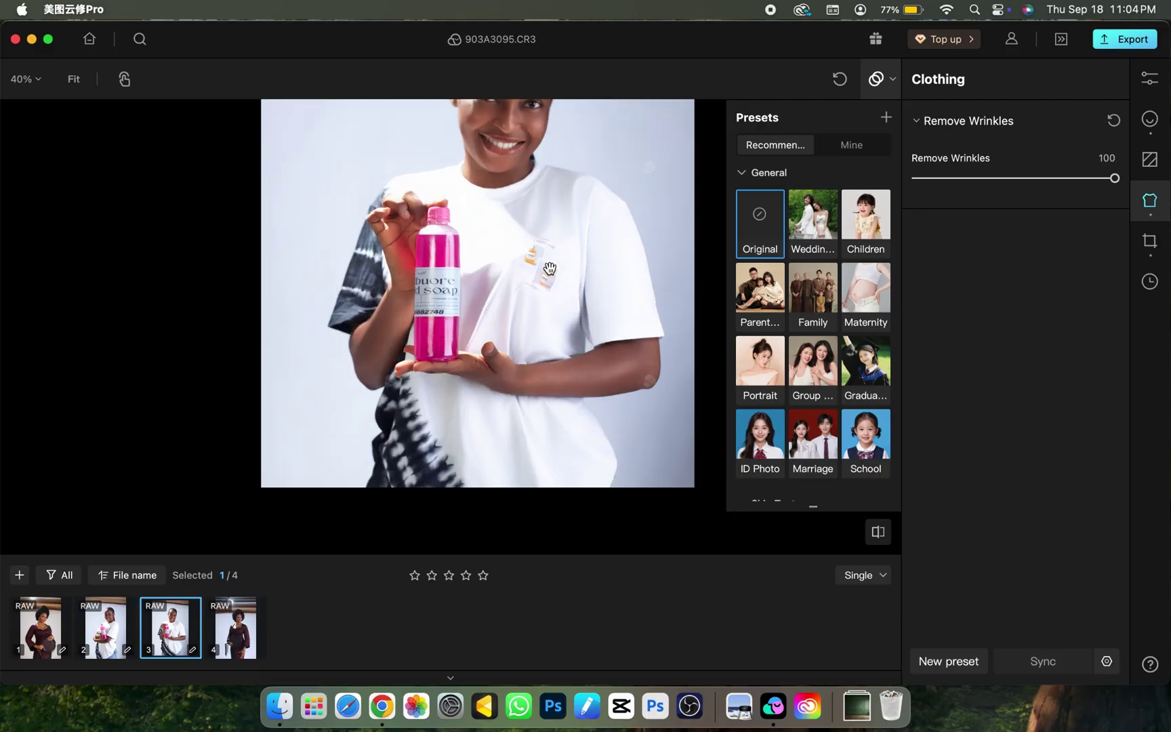
left_click_drag(659, 280, 639, 240)
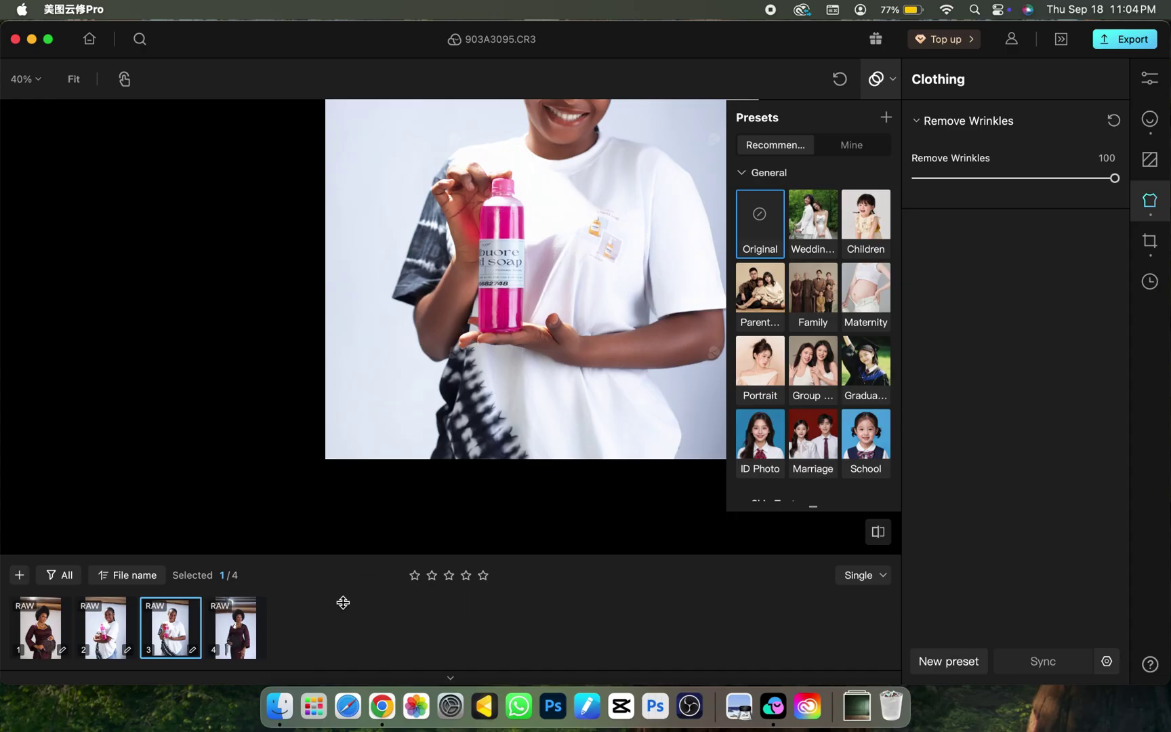
left_click(235, 640)
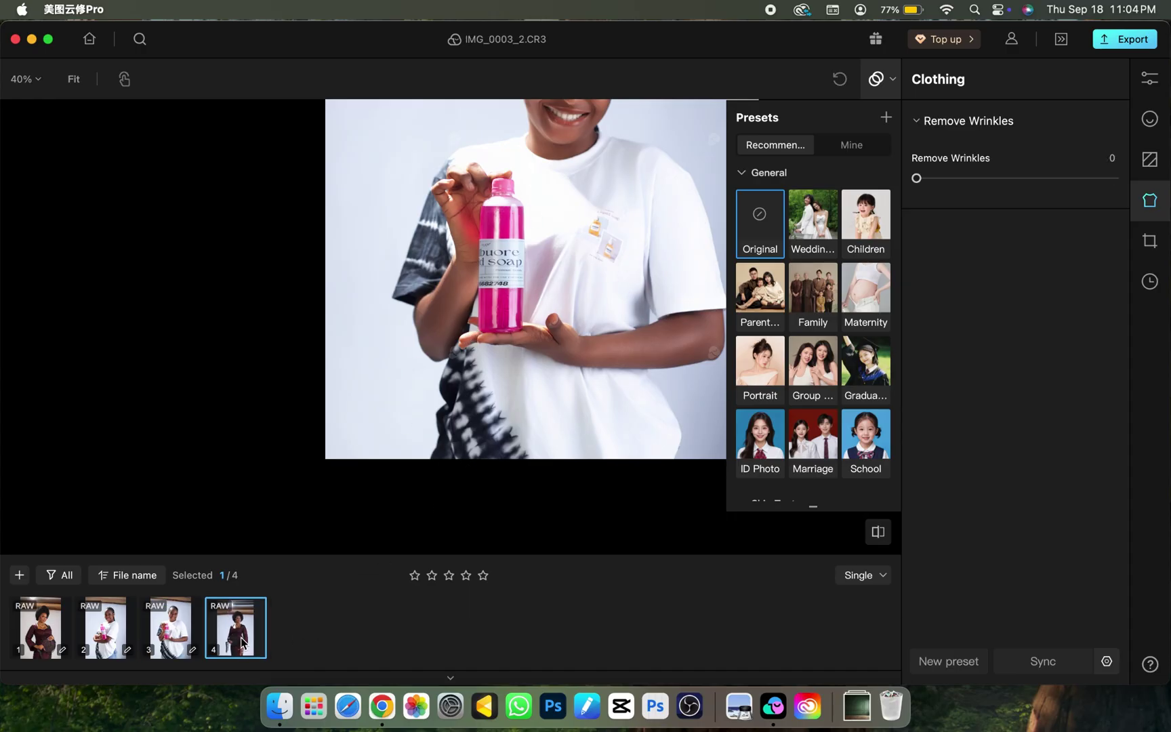
left_click(169, 631)
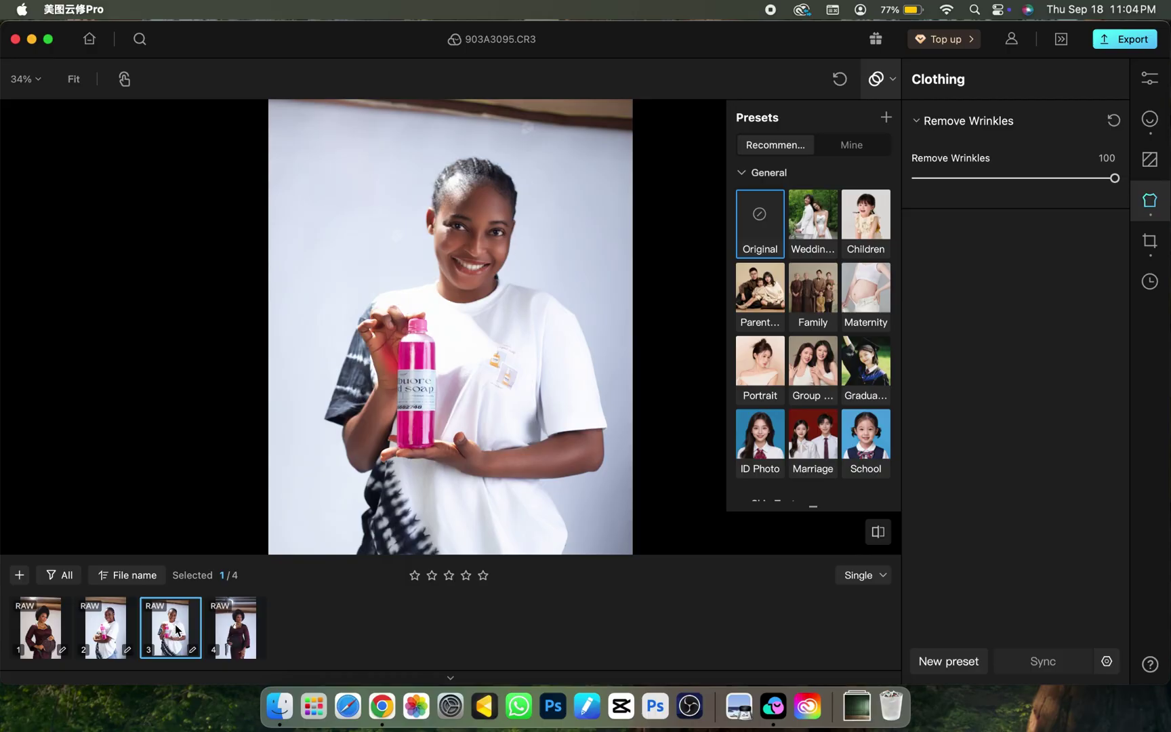
key("super+shift+c")
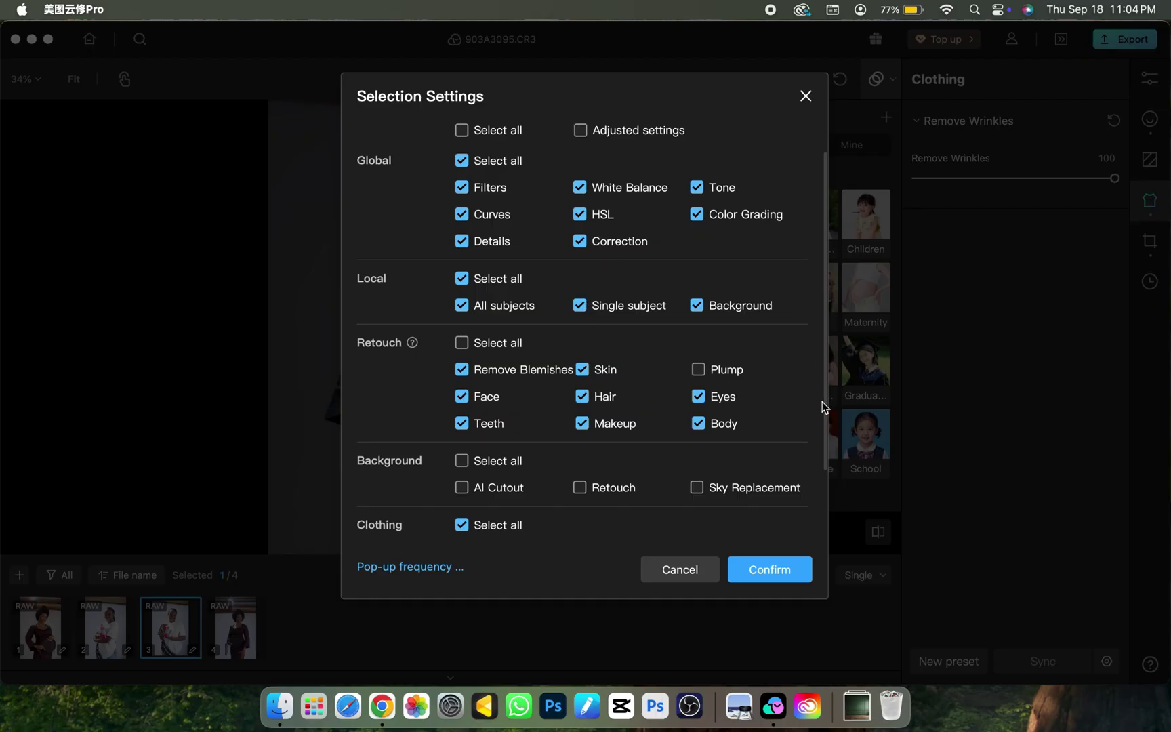
scroll(824, 407, "down", 3)
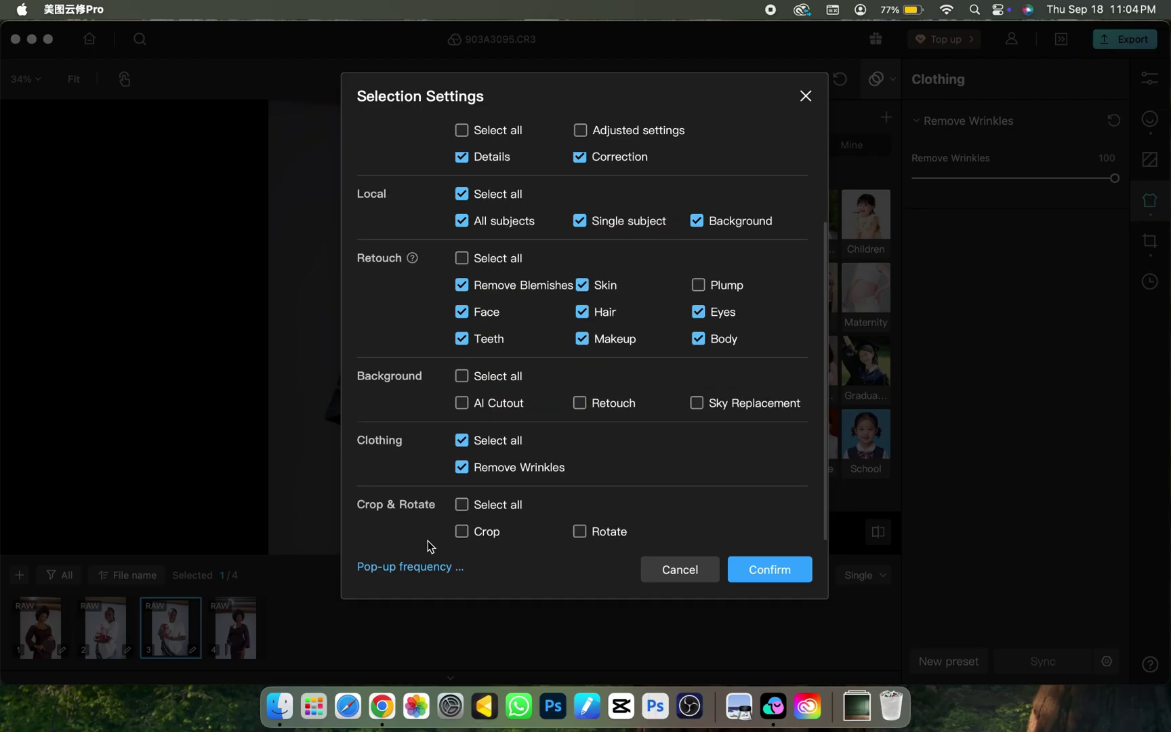
left_click(767, 574)
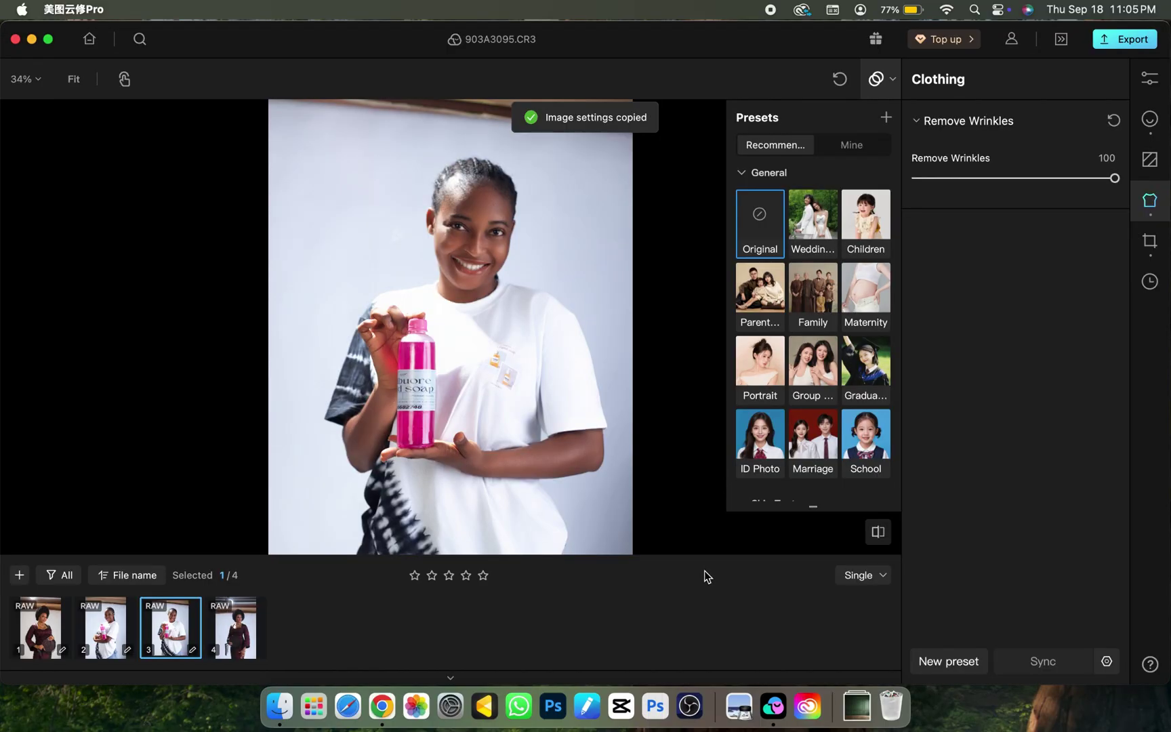
Save the portrait's adjustments as a new preset named "first trial" in the Default group
left_click(947, 667)
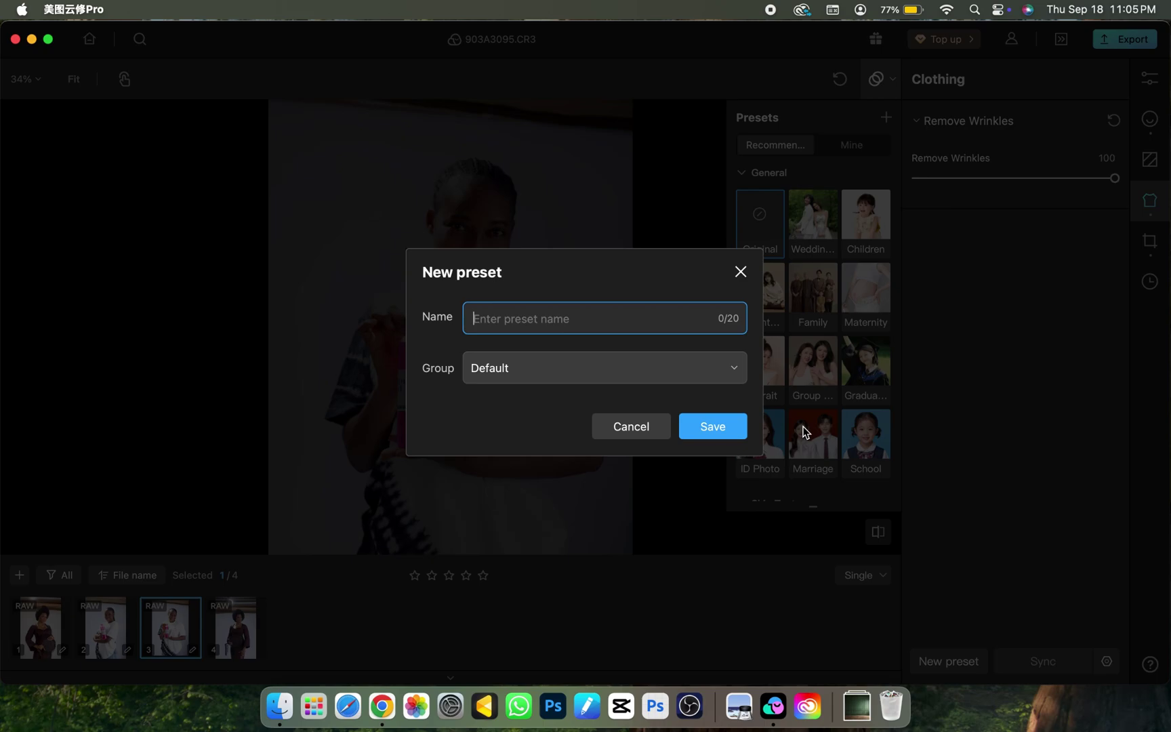
type("first trial")
left_click(702, 435)
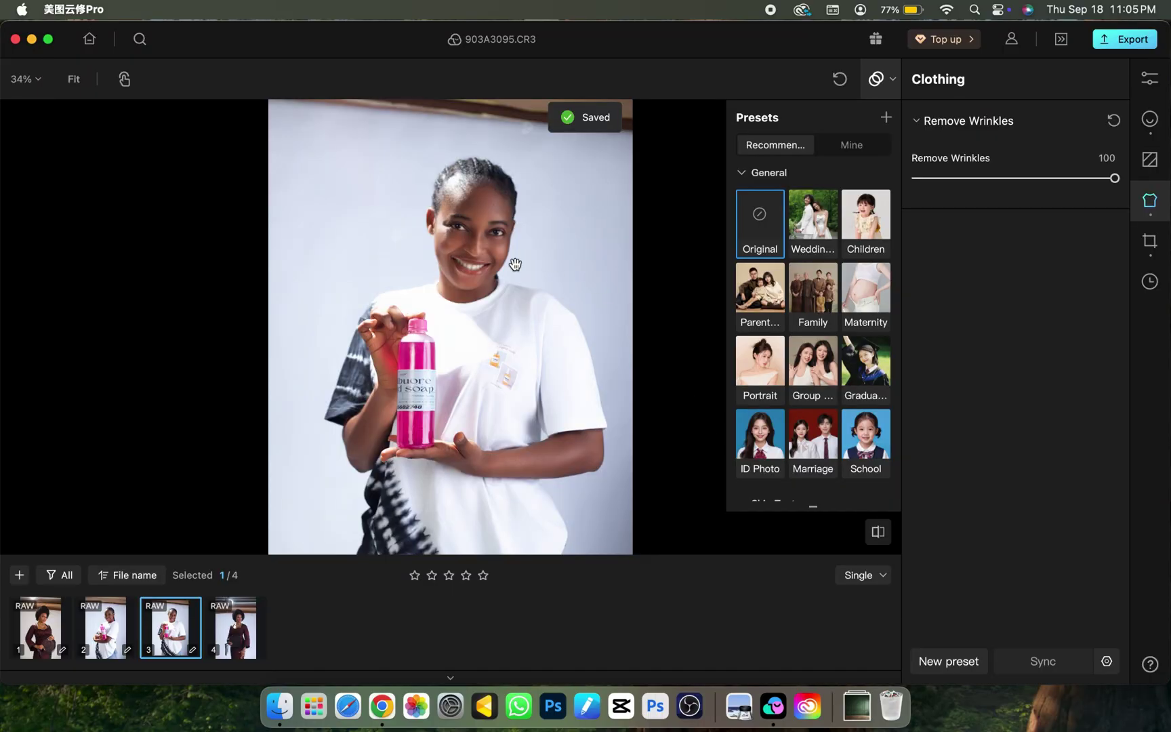
Paste the copied settings onto the first portrait, 903A2733.CR3, of the woman in the burgundy dress
left_click(43, 629)
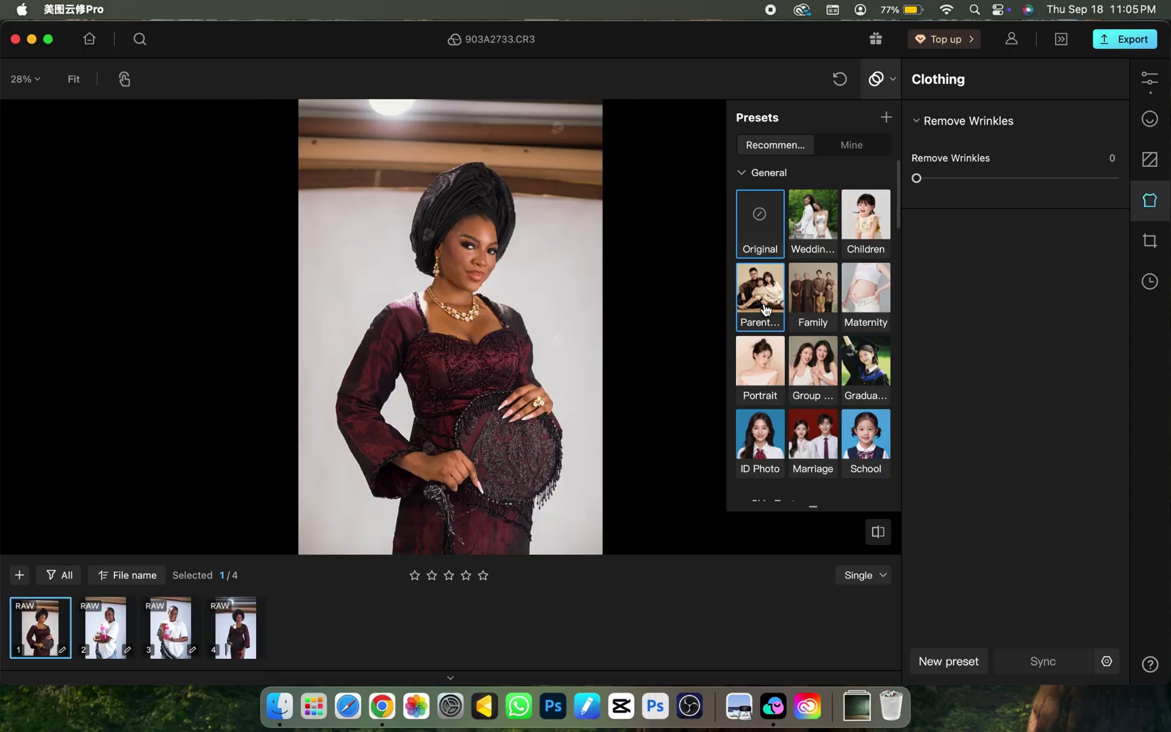
key("super+v")
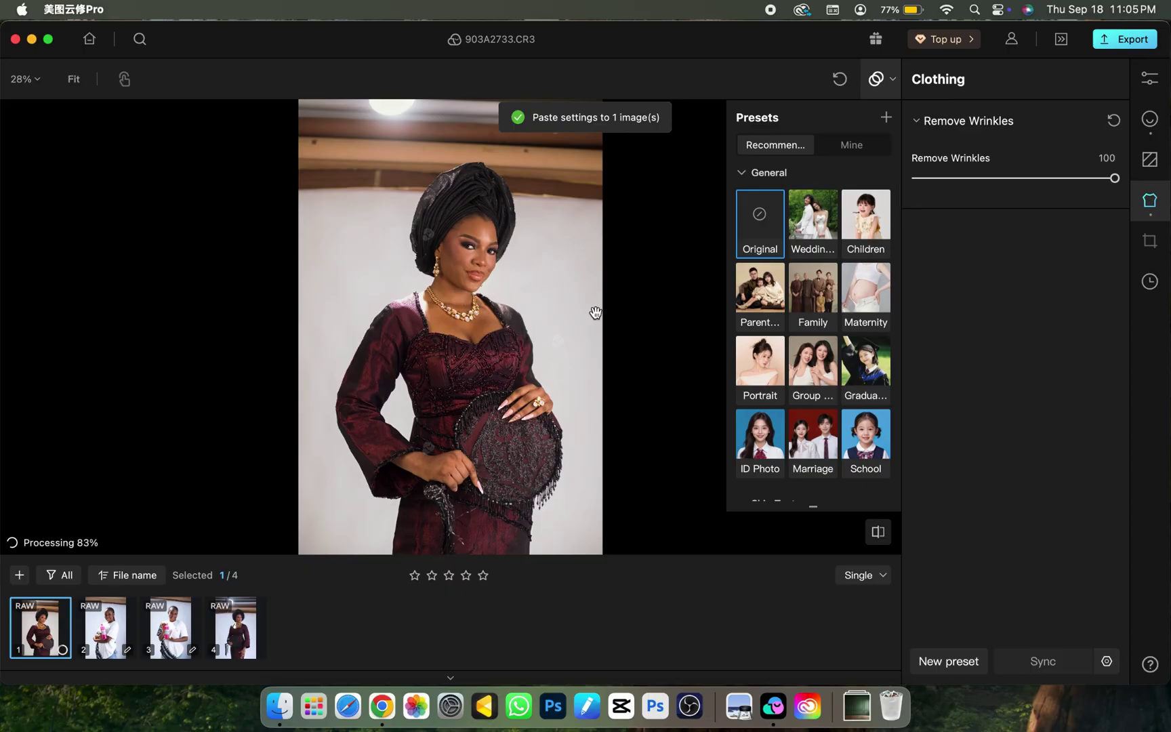
scroll(525, 244, "up", 5)
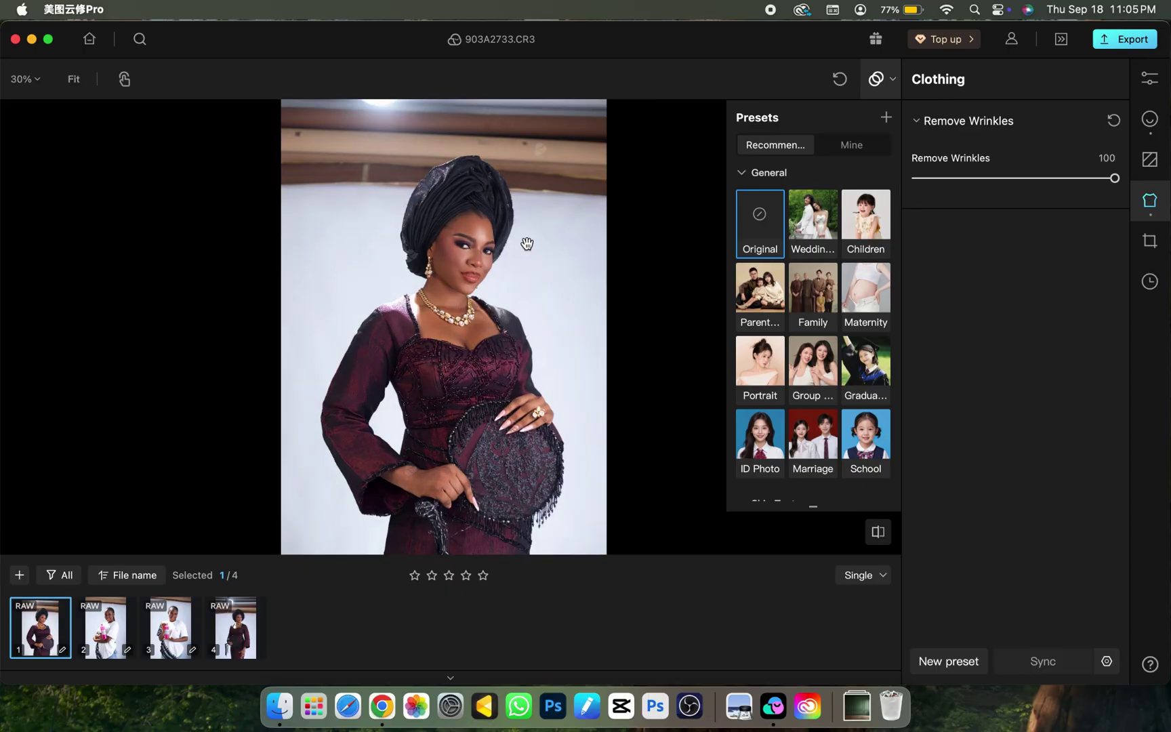
Examine the retouched face, jewelry, dress and hands of the woman in the burgundy dress up close
left_click_drag(404, 335, 567, 385)
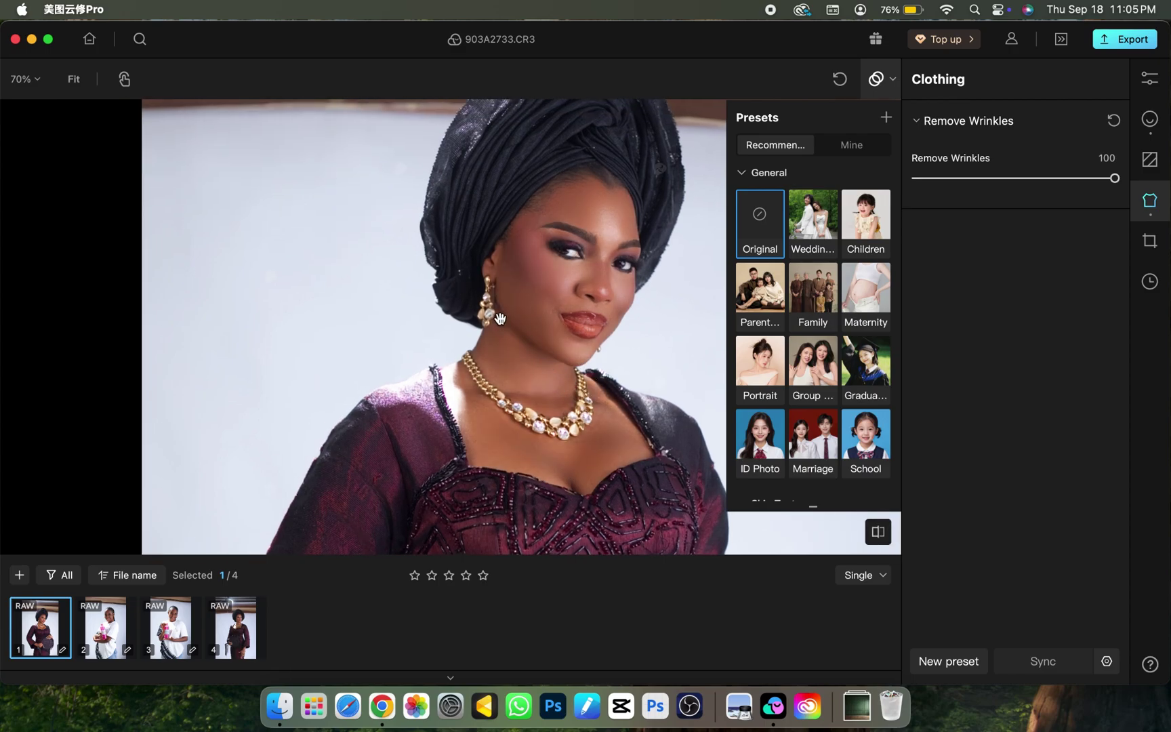
scroll(502, 332, "up", 1)
scroll(501, 332, "up", 1)
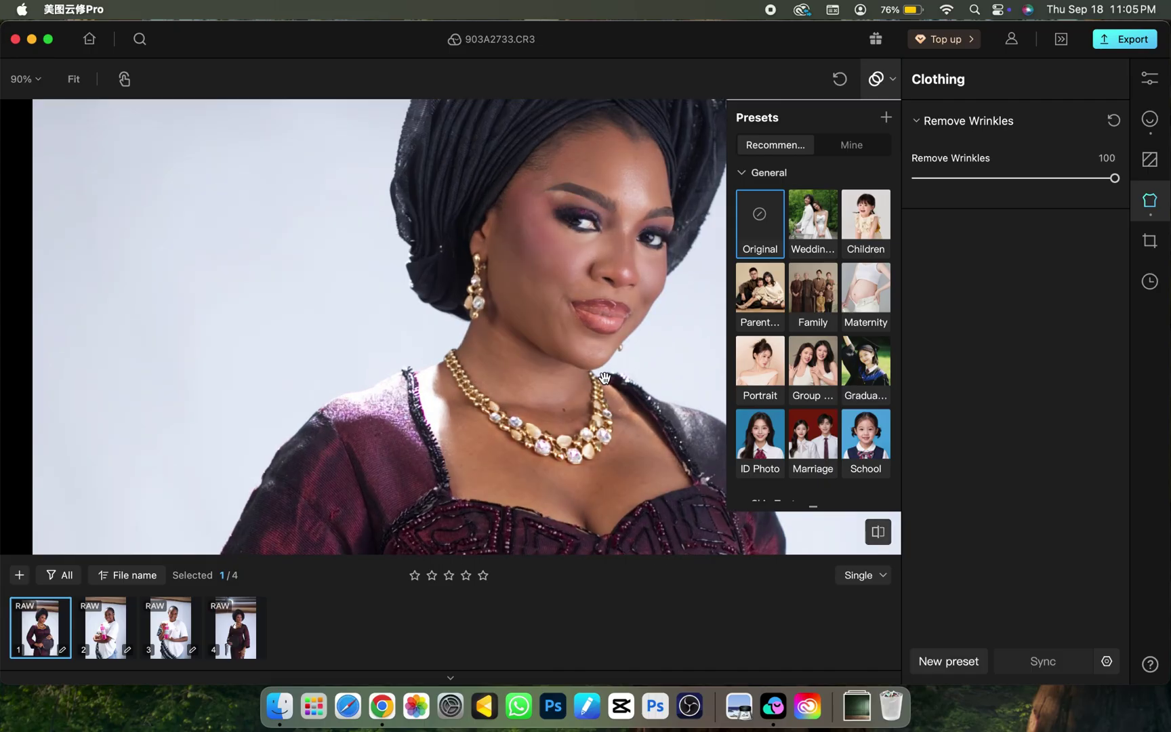
scroll(586, 360, "down", 4)
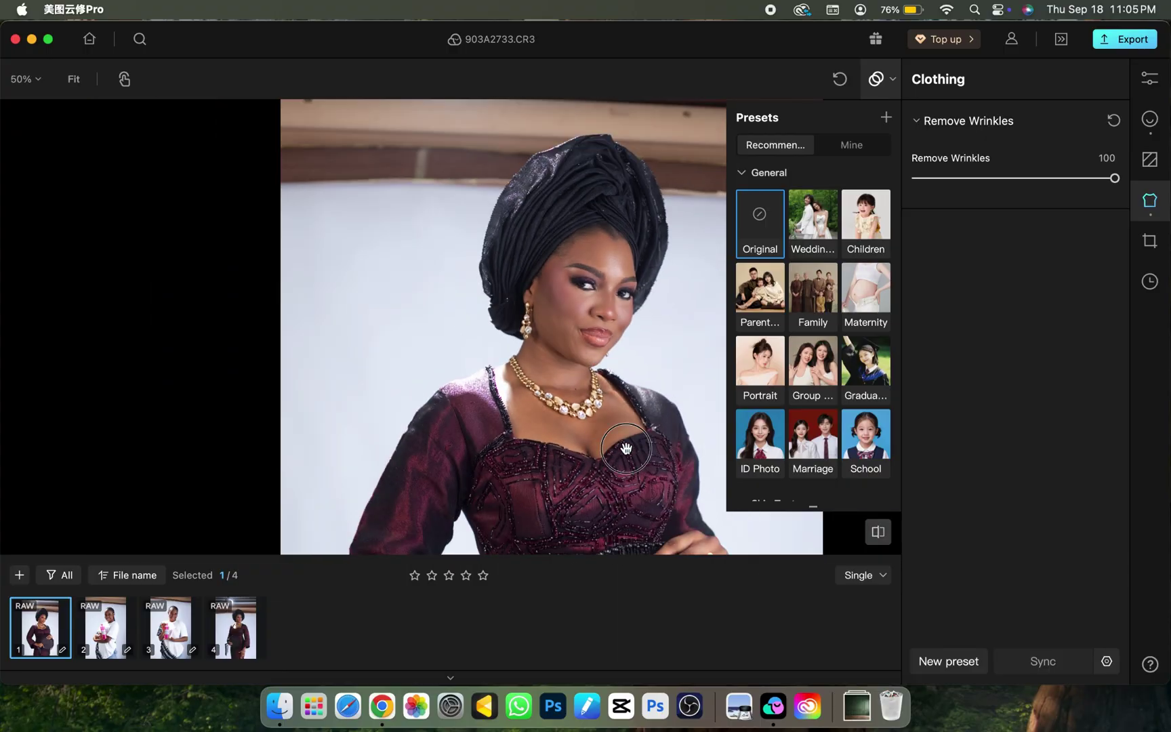
scroll(702, 452, "down", 5)
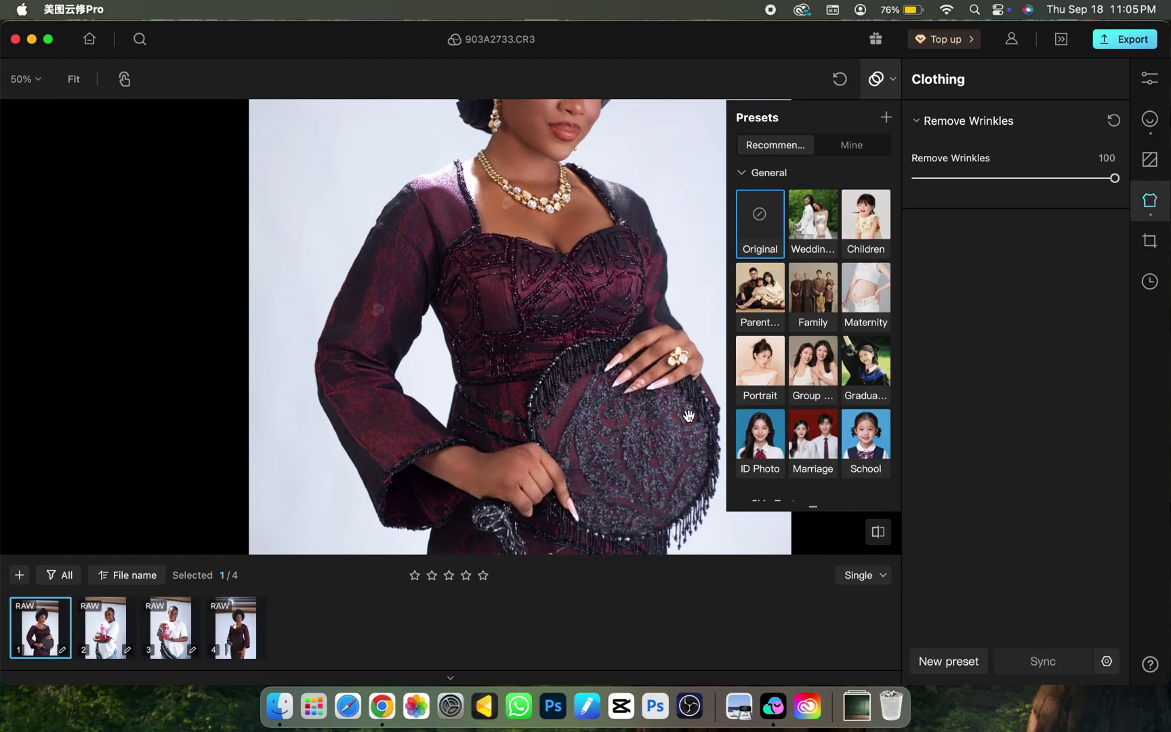
scroll(684, 410, "down", 1)
scroll(617, 339, "down", 1)
scroll(607, 331, "up", 1)
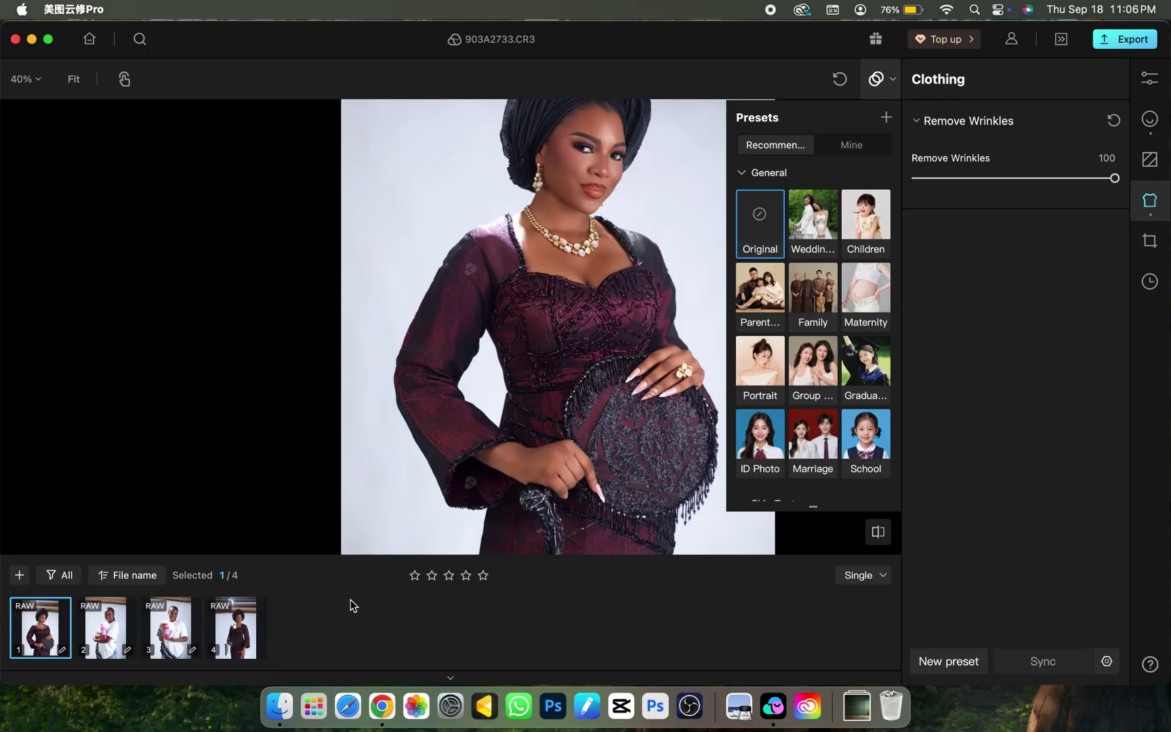
Switch to Chrome, review the personal plans on the MeituYunxiu pricing page and open the site's download page
left_click(381, 707)
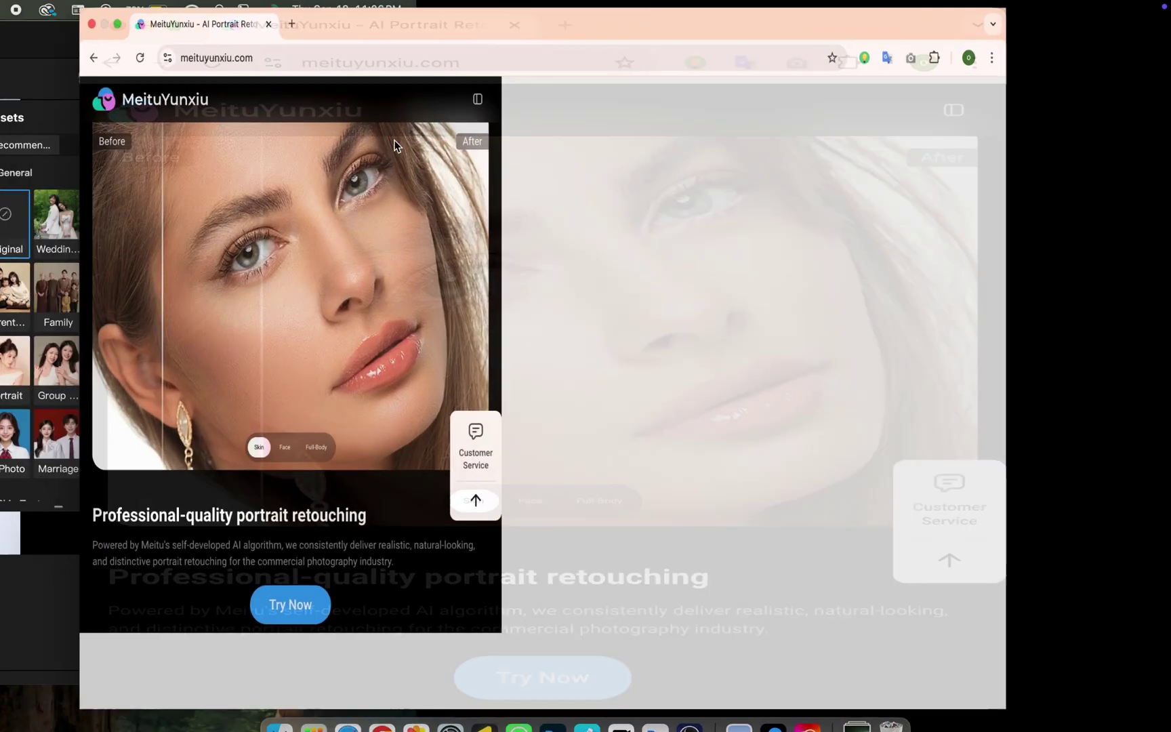
scroll(727, 275, "down", 5)
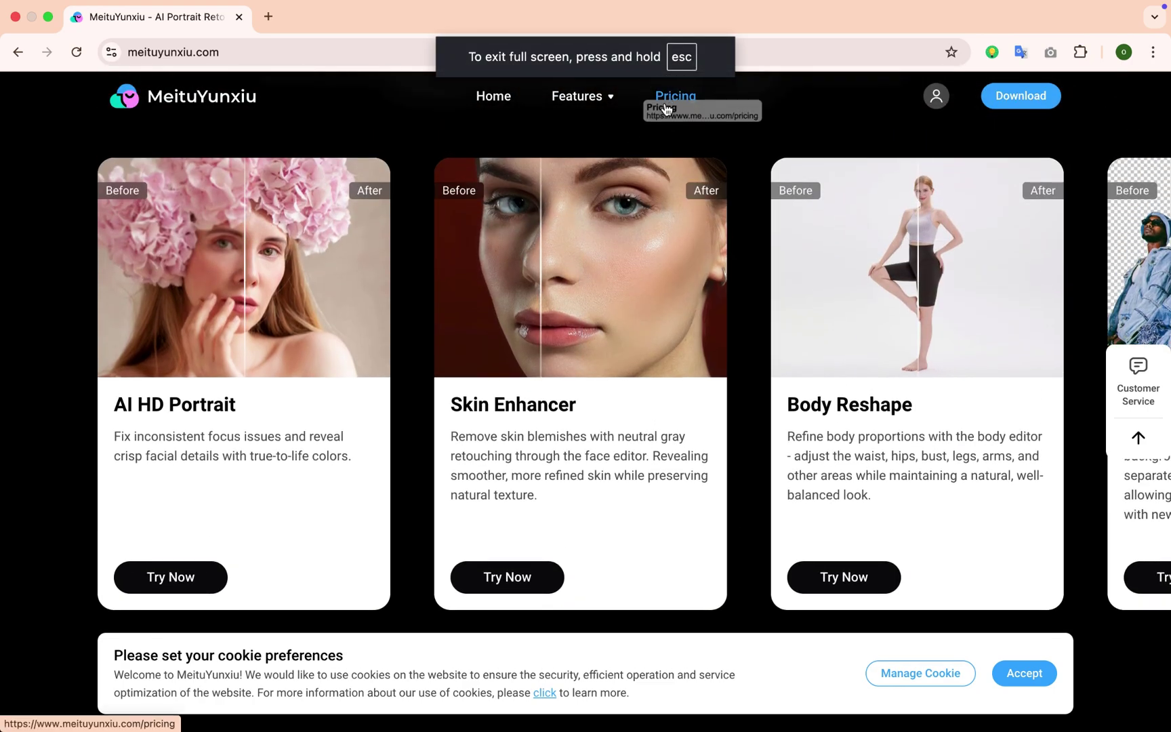
left_click(673, 97)
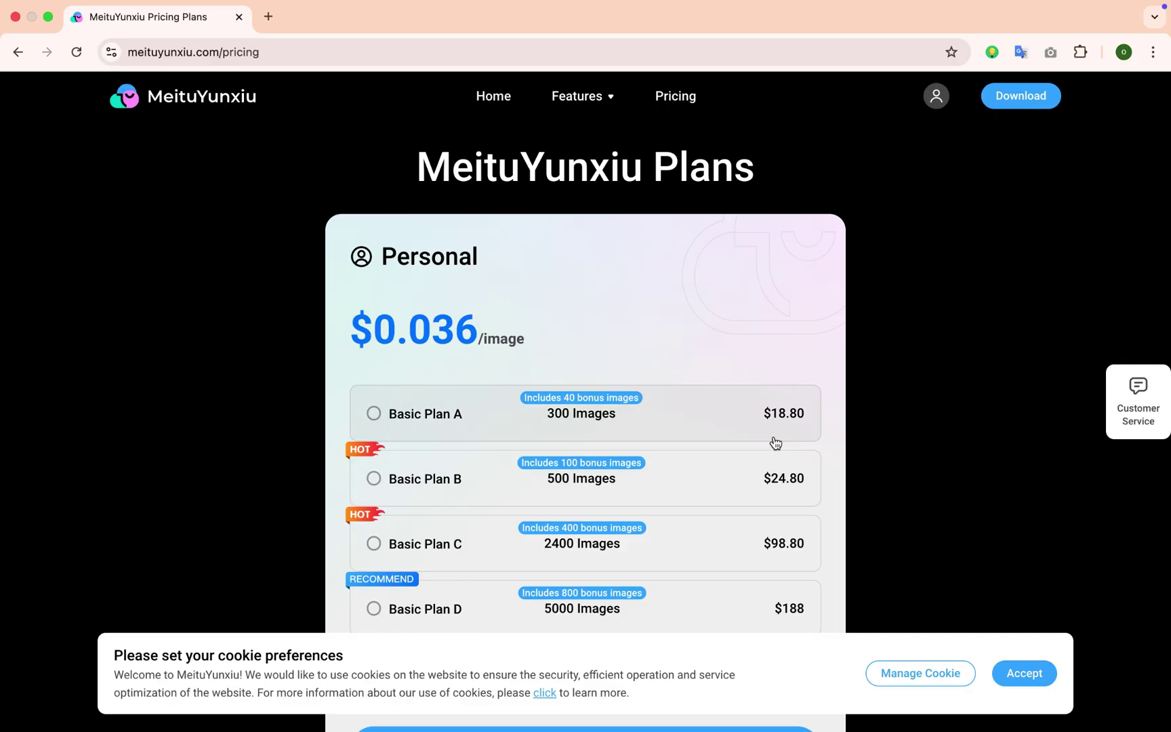
scroll(773, 429, "down", 3)
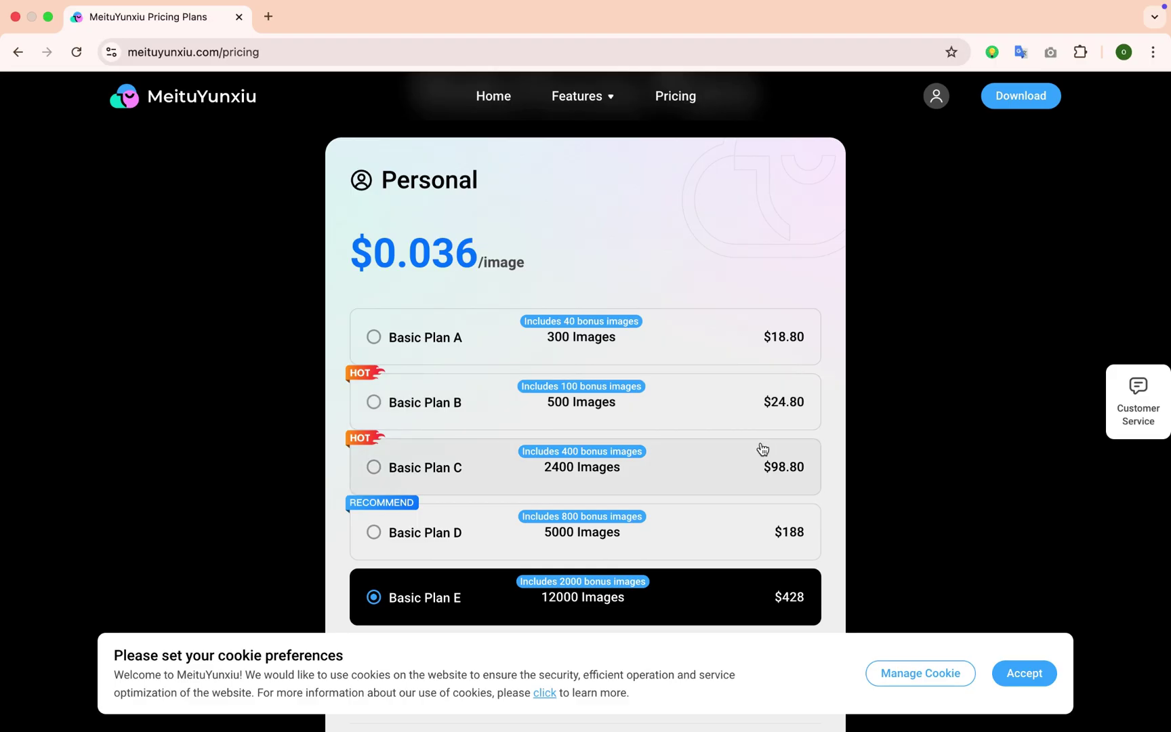
scroll(698, 463, "down", 3)
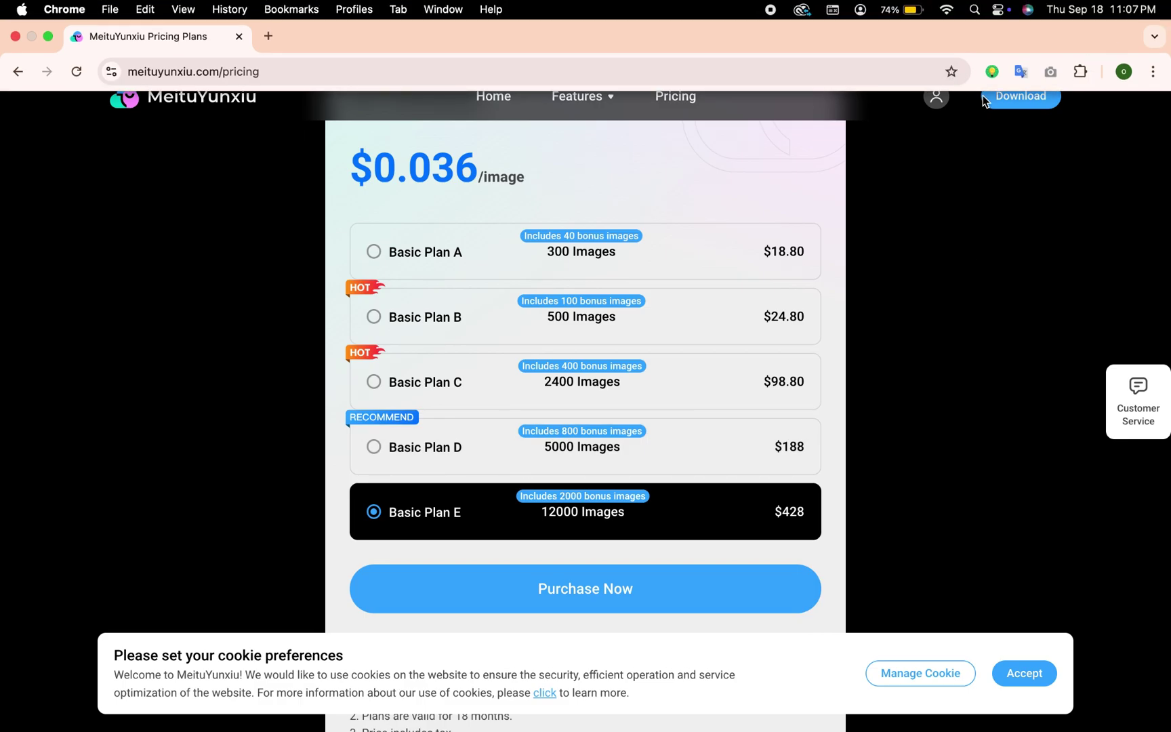
left_click(1023, 98)
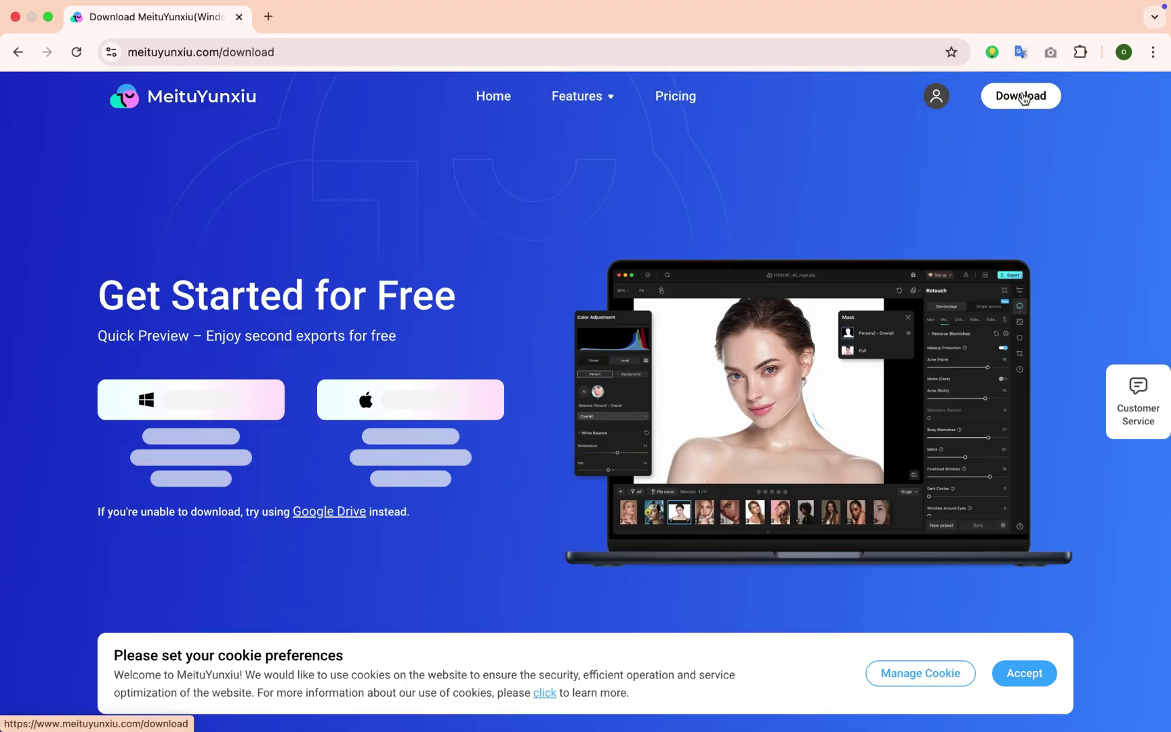